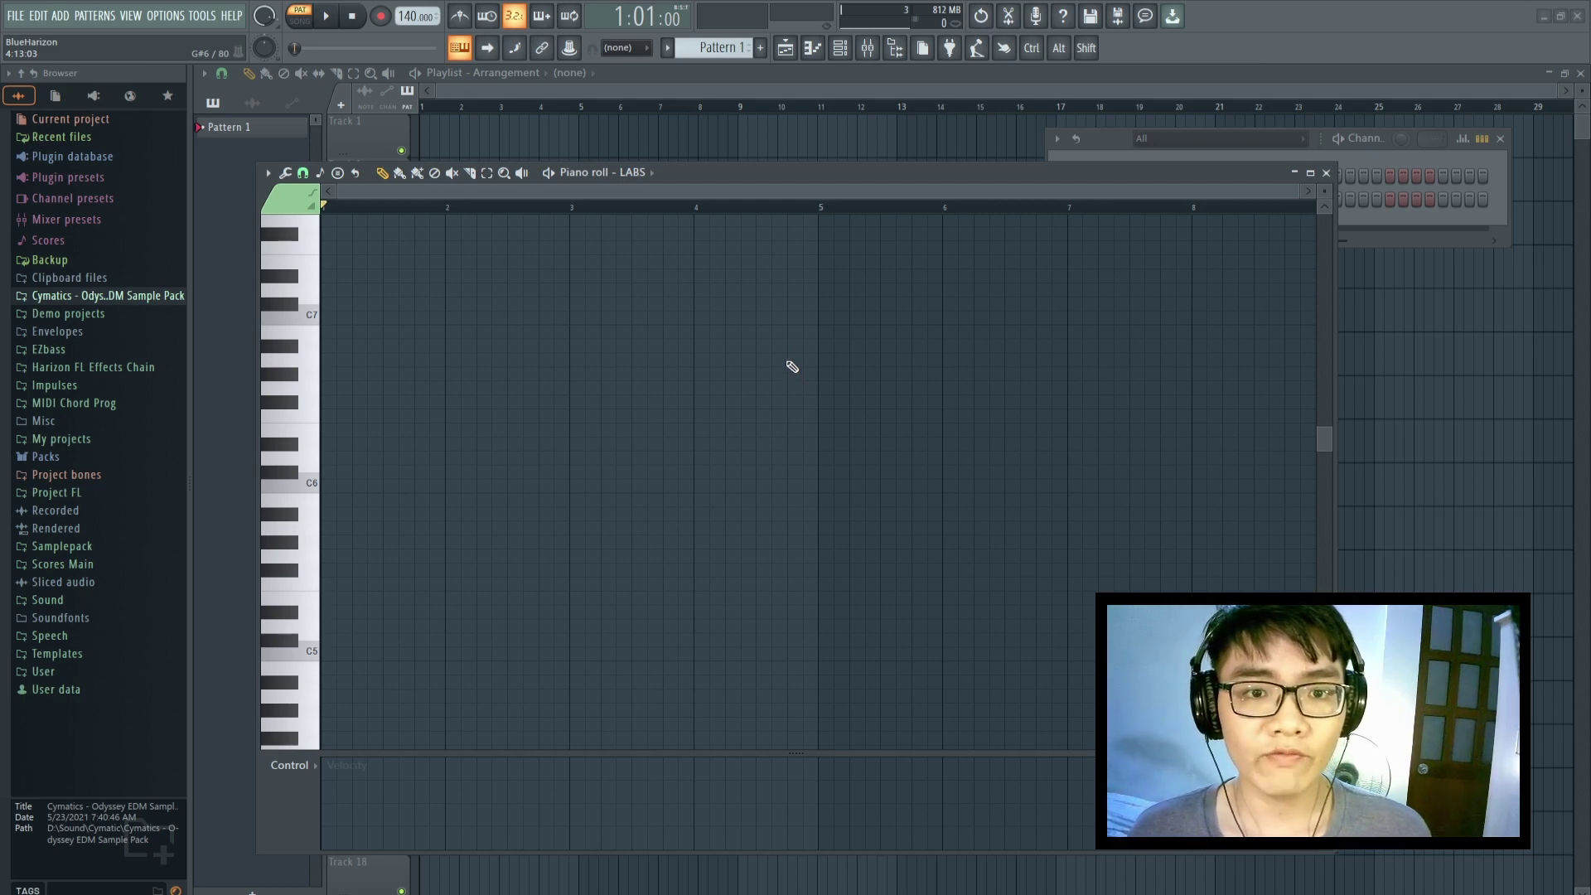
Try the Major (Ionian) scale highlighting with root G in the piano roll and reset it to Default
{"action": "left_click_drag", "start_coordinate": [774, 173], "coordinate": [777, 169]}
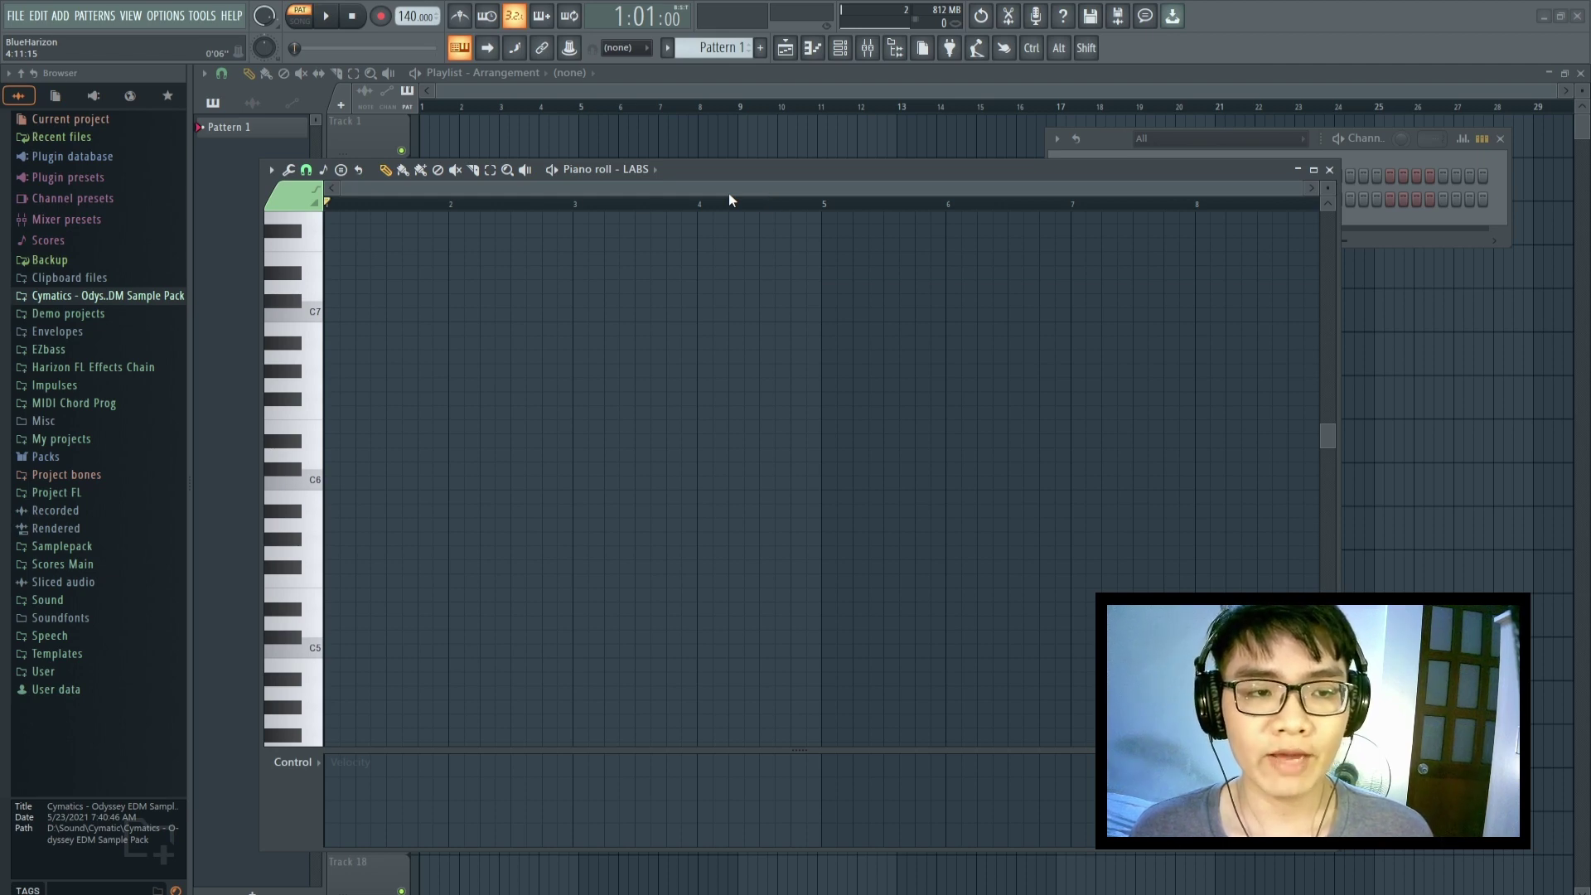
{"action": "left_click", "coordinate": [272, 173]}
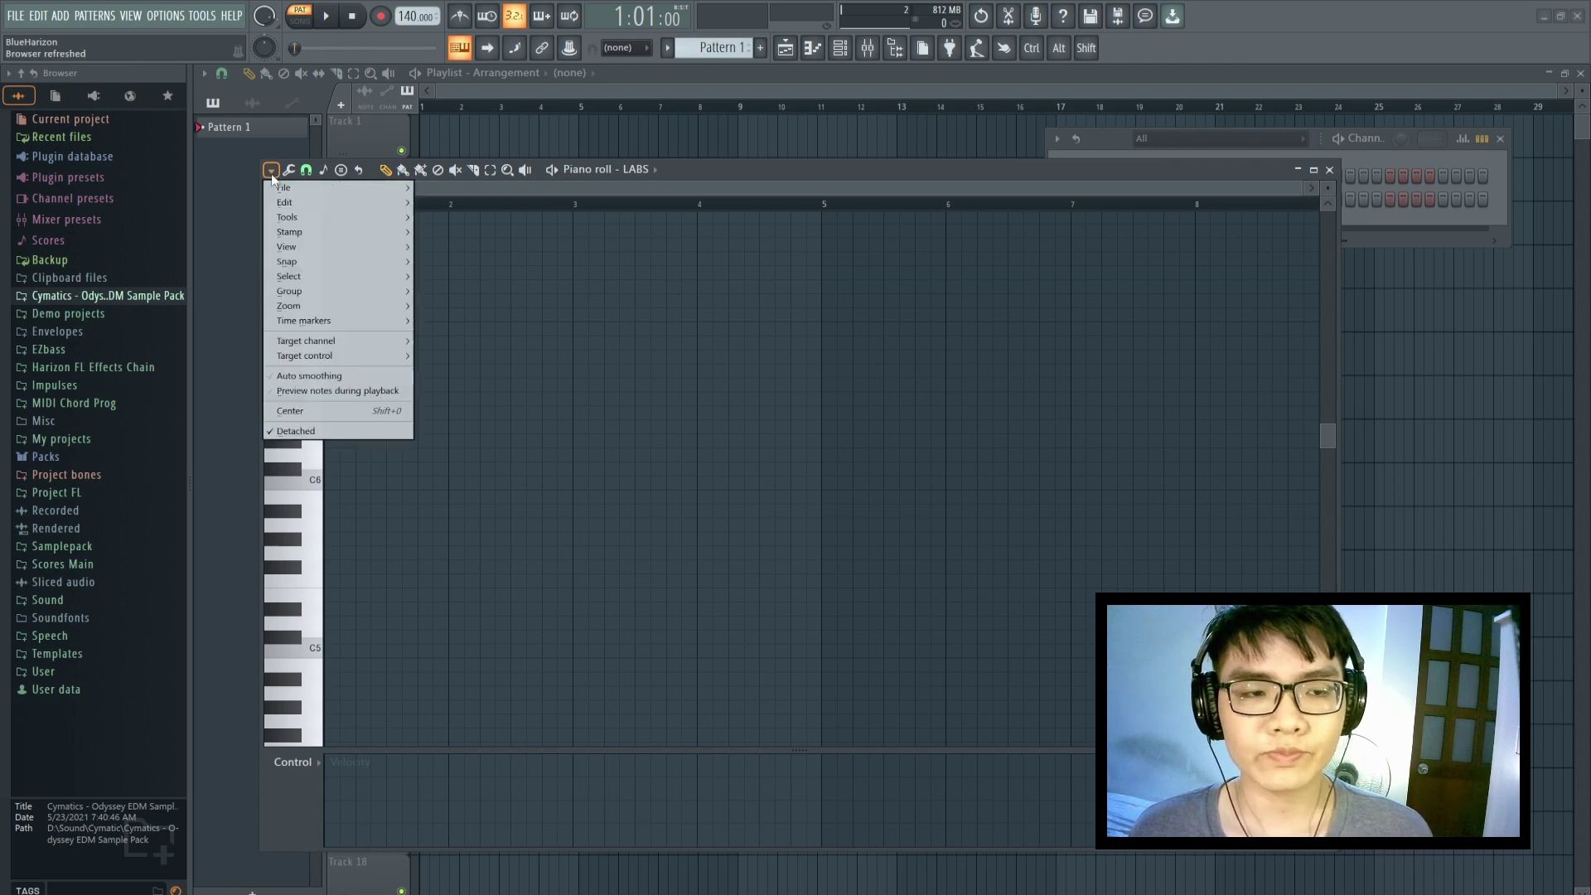
{"action": "mouse_move", "coordinate": [320, 244]}
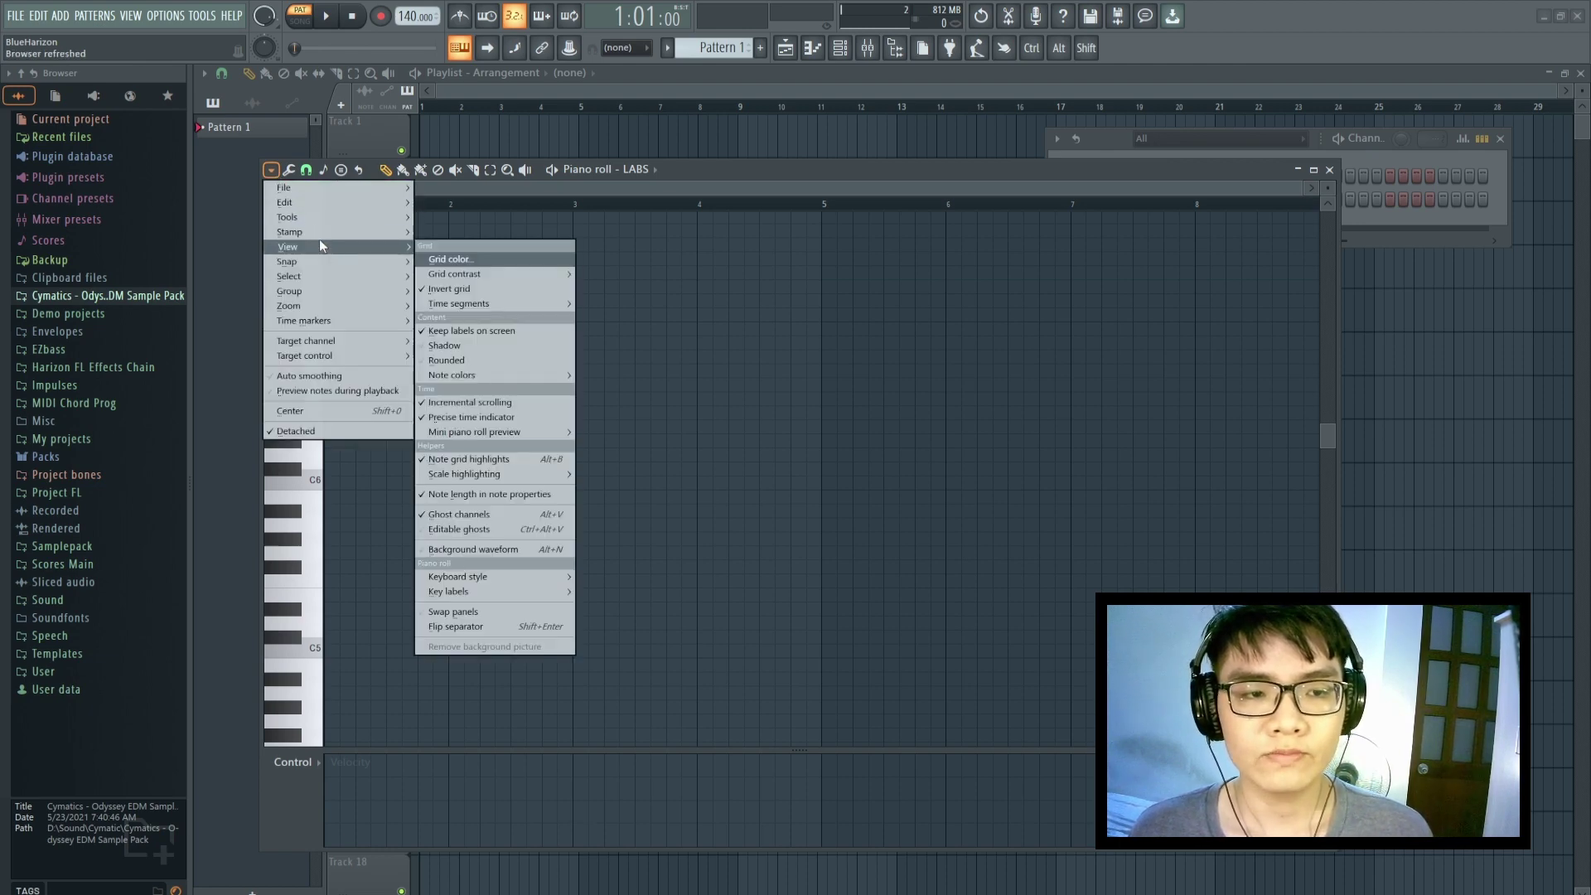
{"action": "mouse_move", "coordinate": [499, 474]}
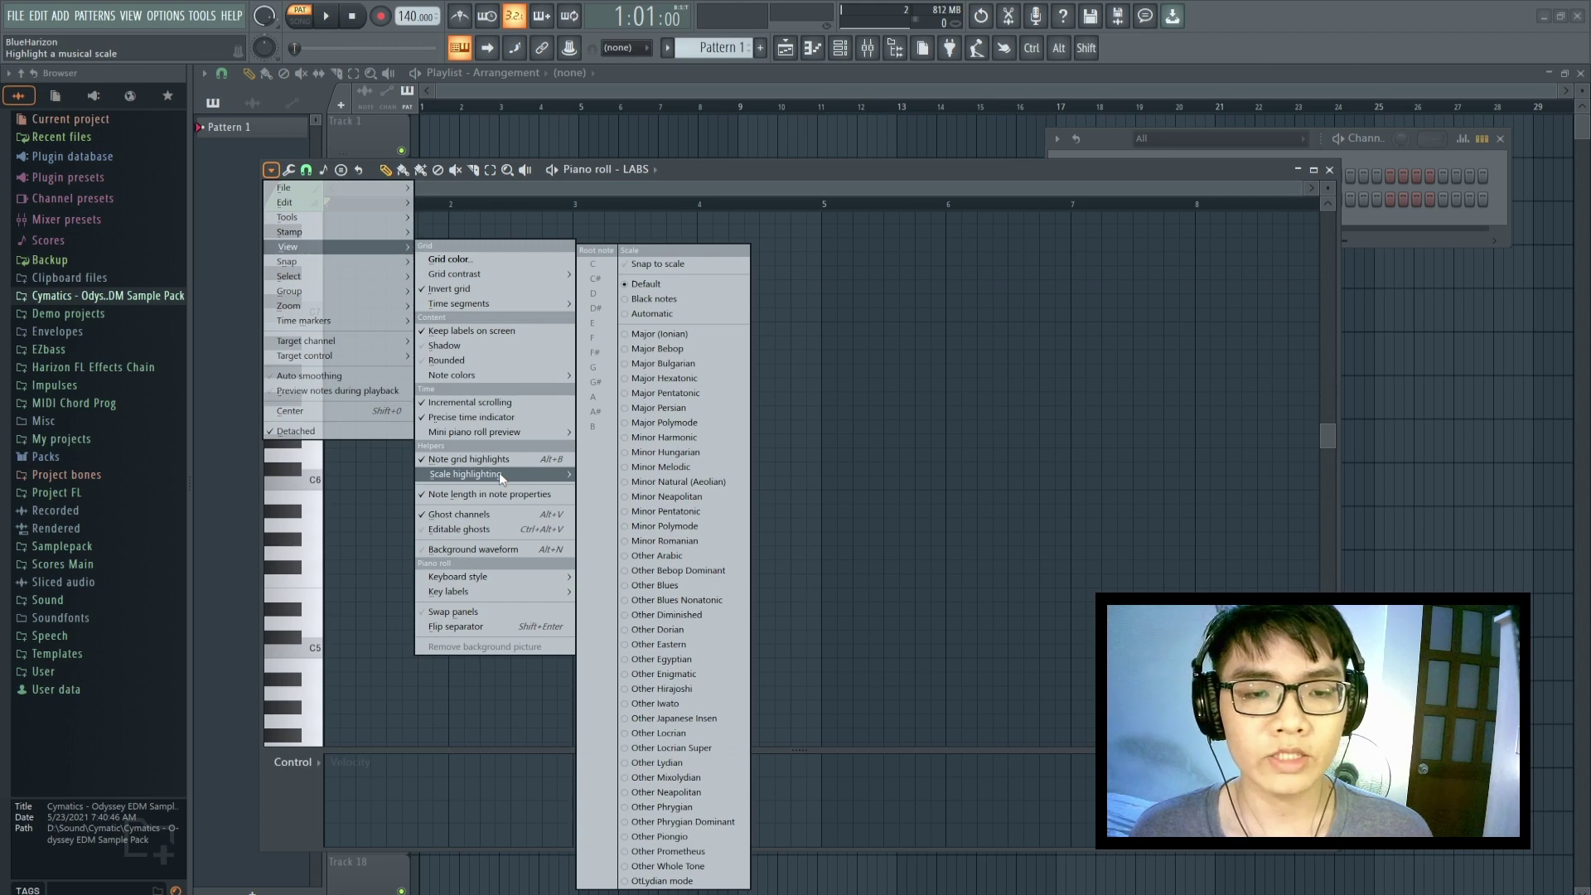
{"action": "left_click", "coordinate": [688, 335]}
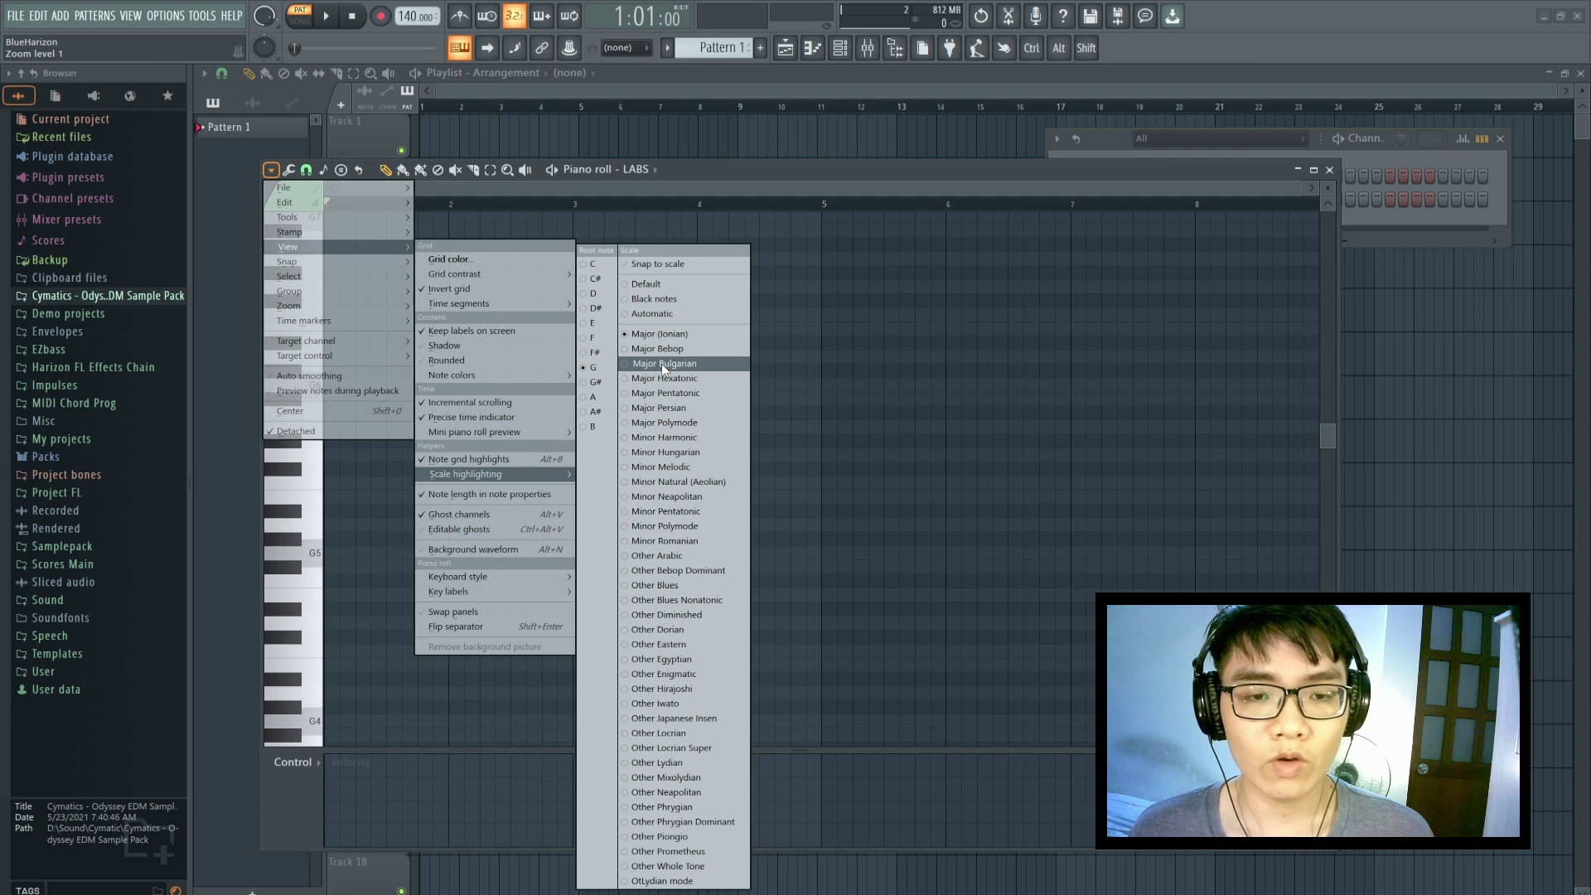
{"action": "left_click", "coordinate": [663, 284]}
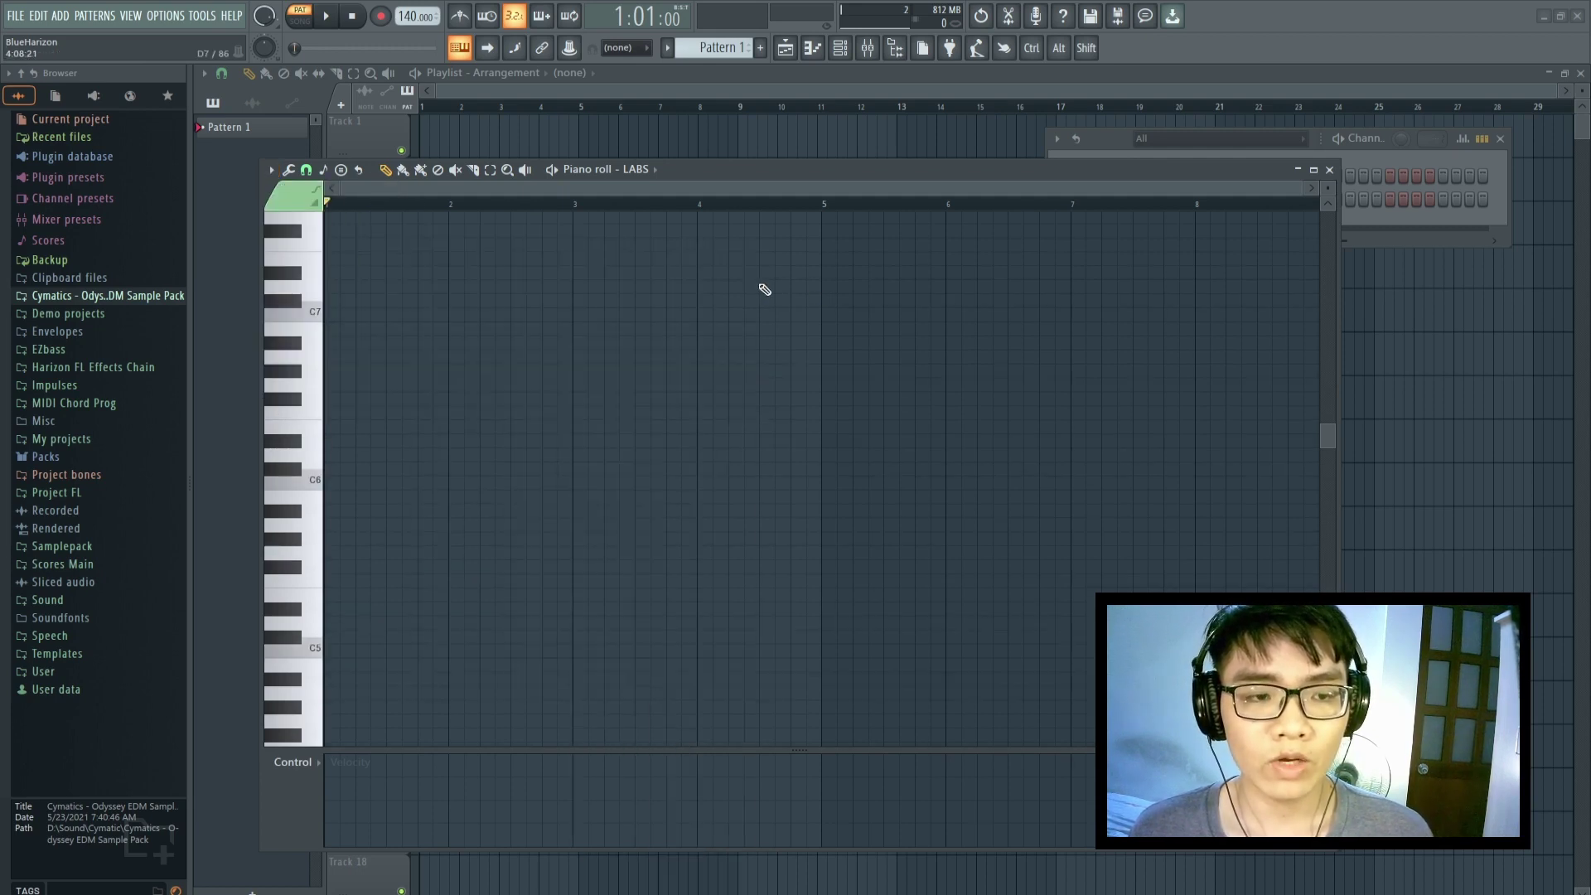
Add an A Major (Ionian) key marker to the piano roll timeline and place it at bar 2
{"action": "scroll", "coordinate": [691, 214], "scroll_direction": "up", "scroll_amount": 2}
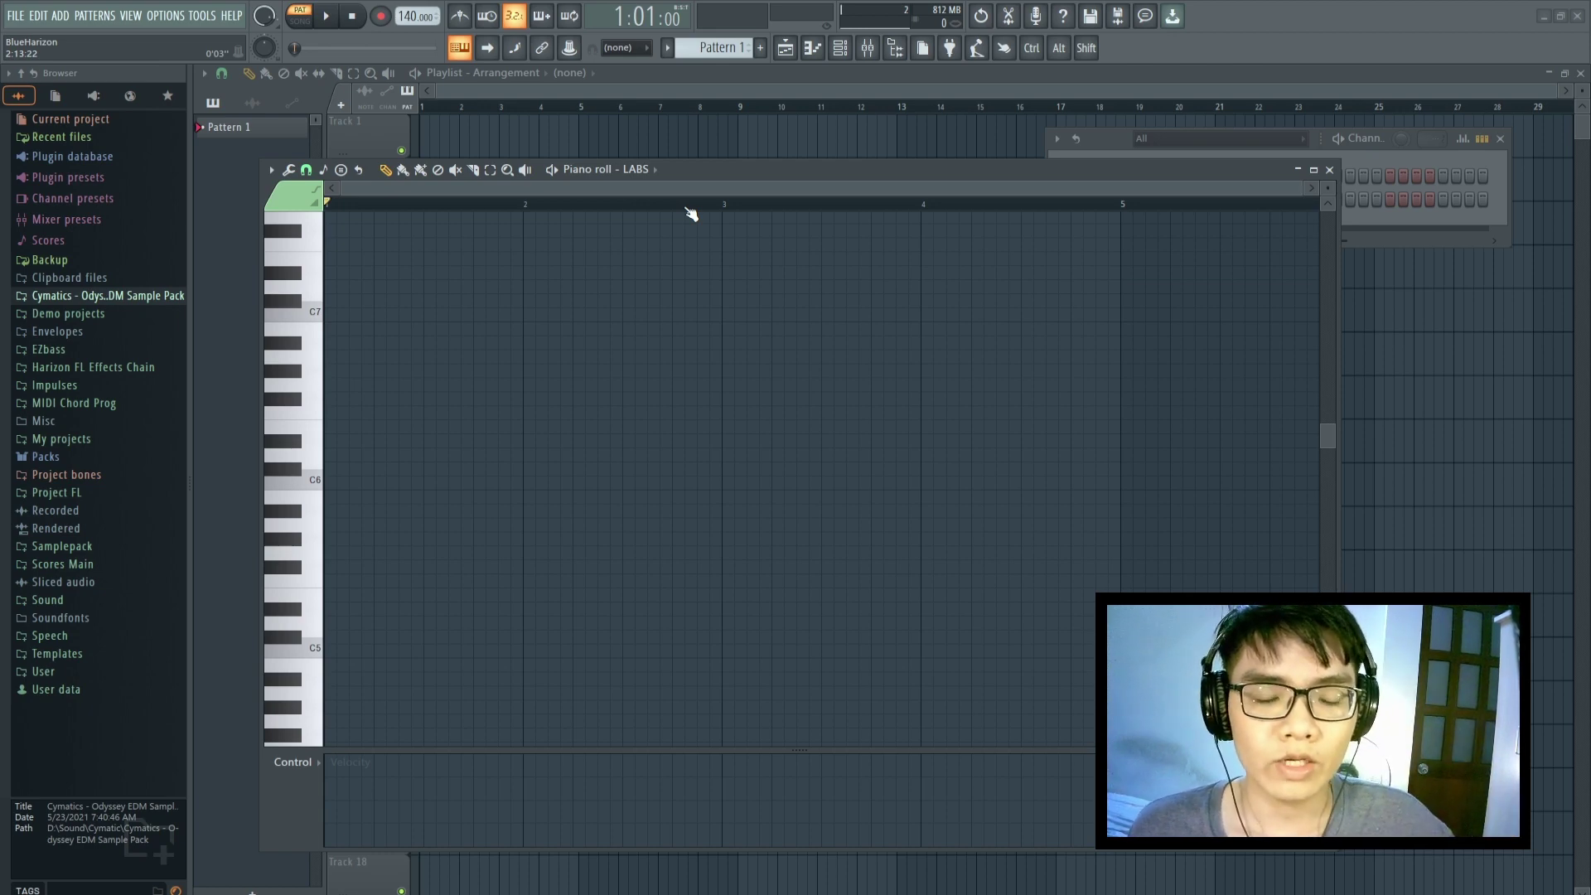
{"action": "left_click", "coordinate": [272, 171]}
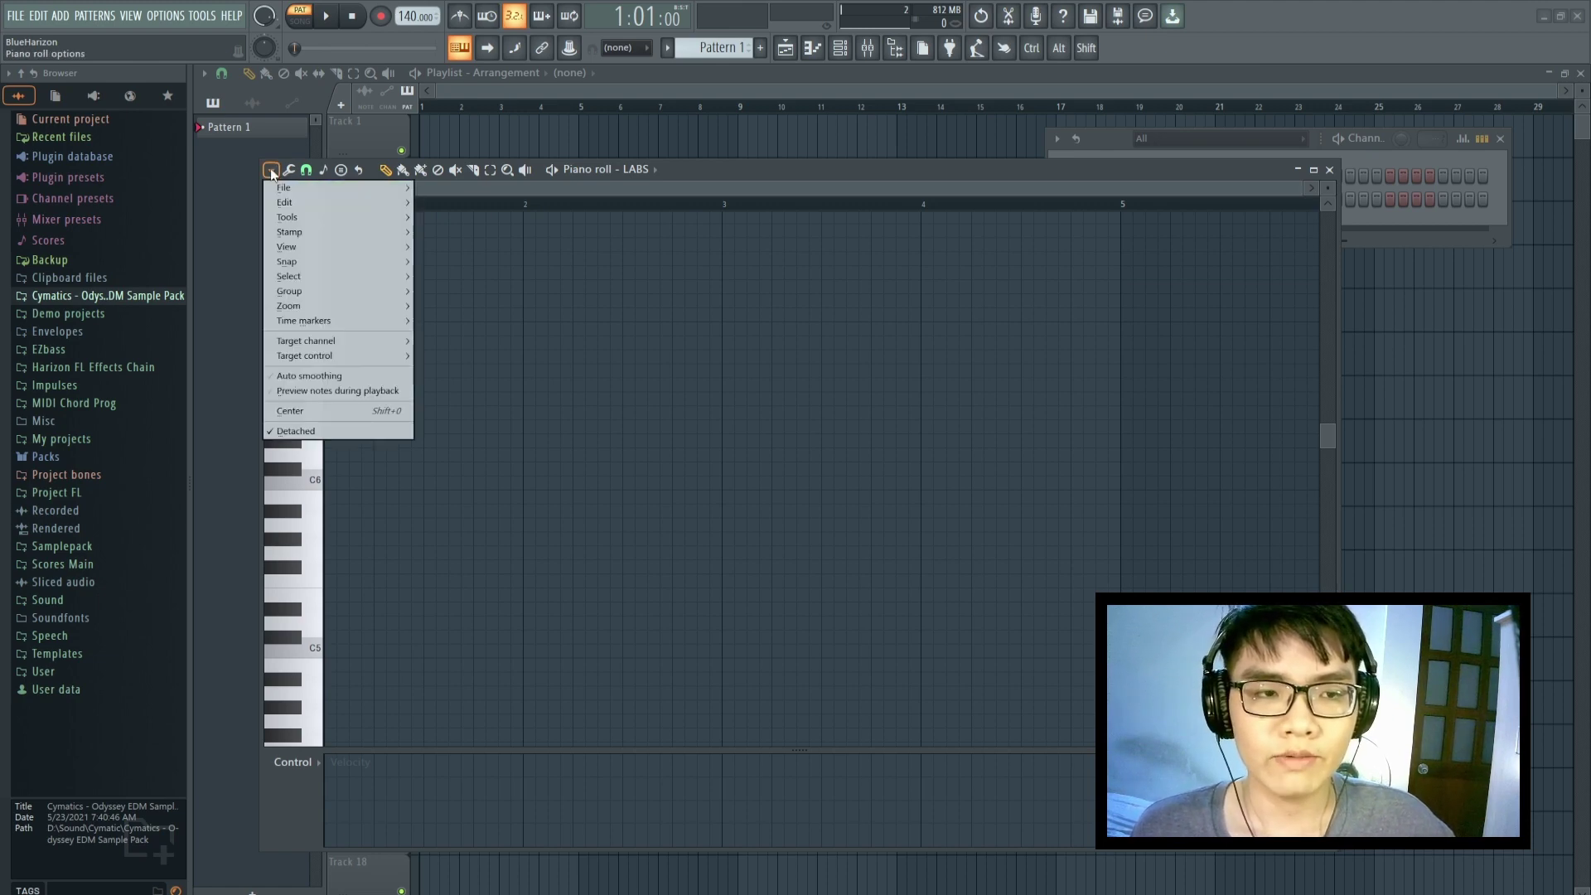
{"action": "mouse_move", "coordinate": [326, 327]}
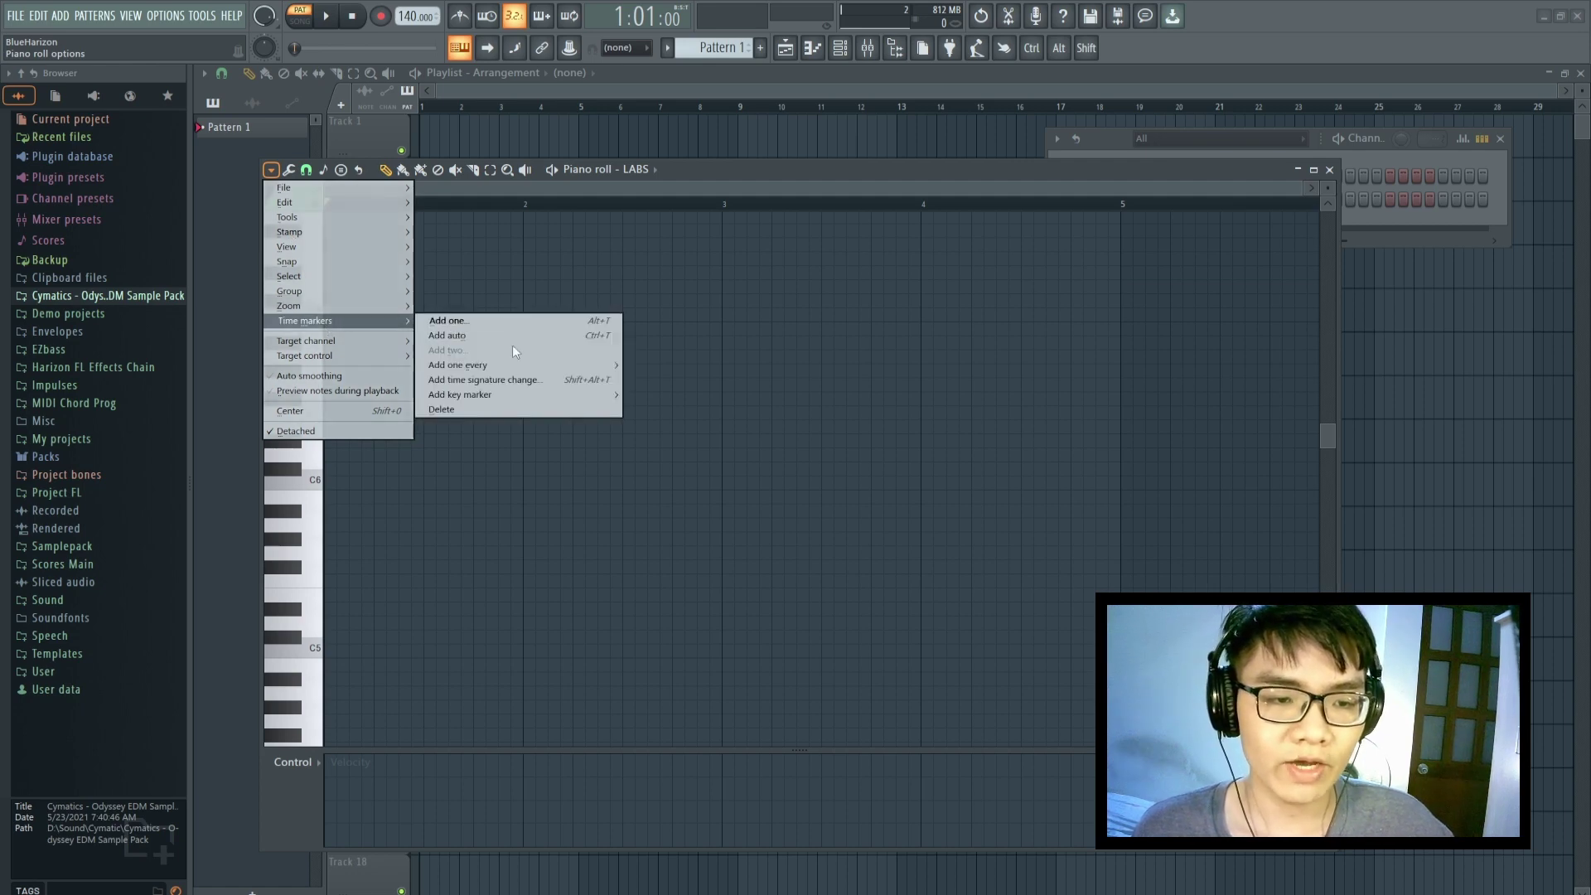
{"action": "mouse_move", "coordinate": [532, 395]}
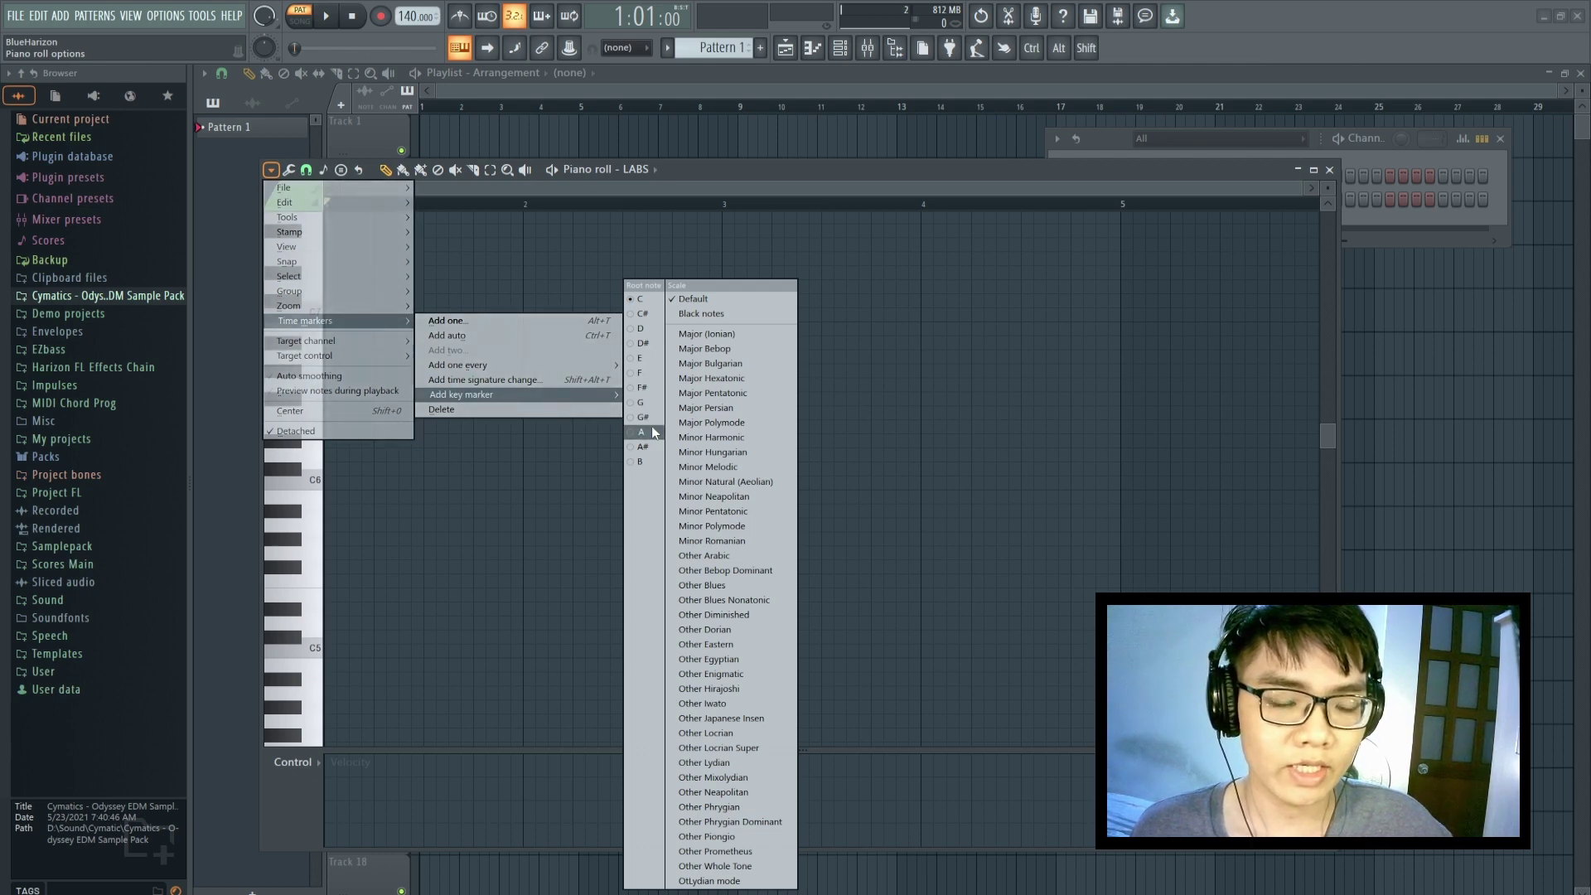
{"action": "left_click", "coordinate": [708, 334]}
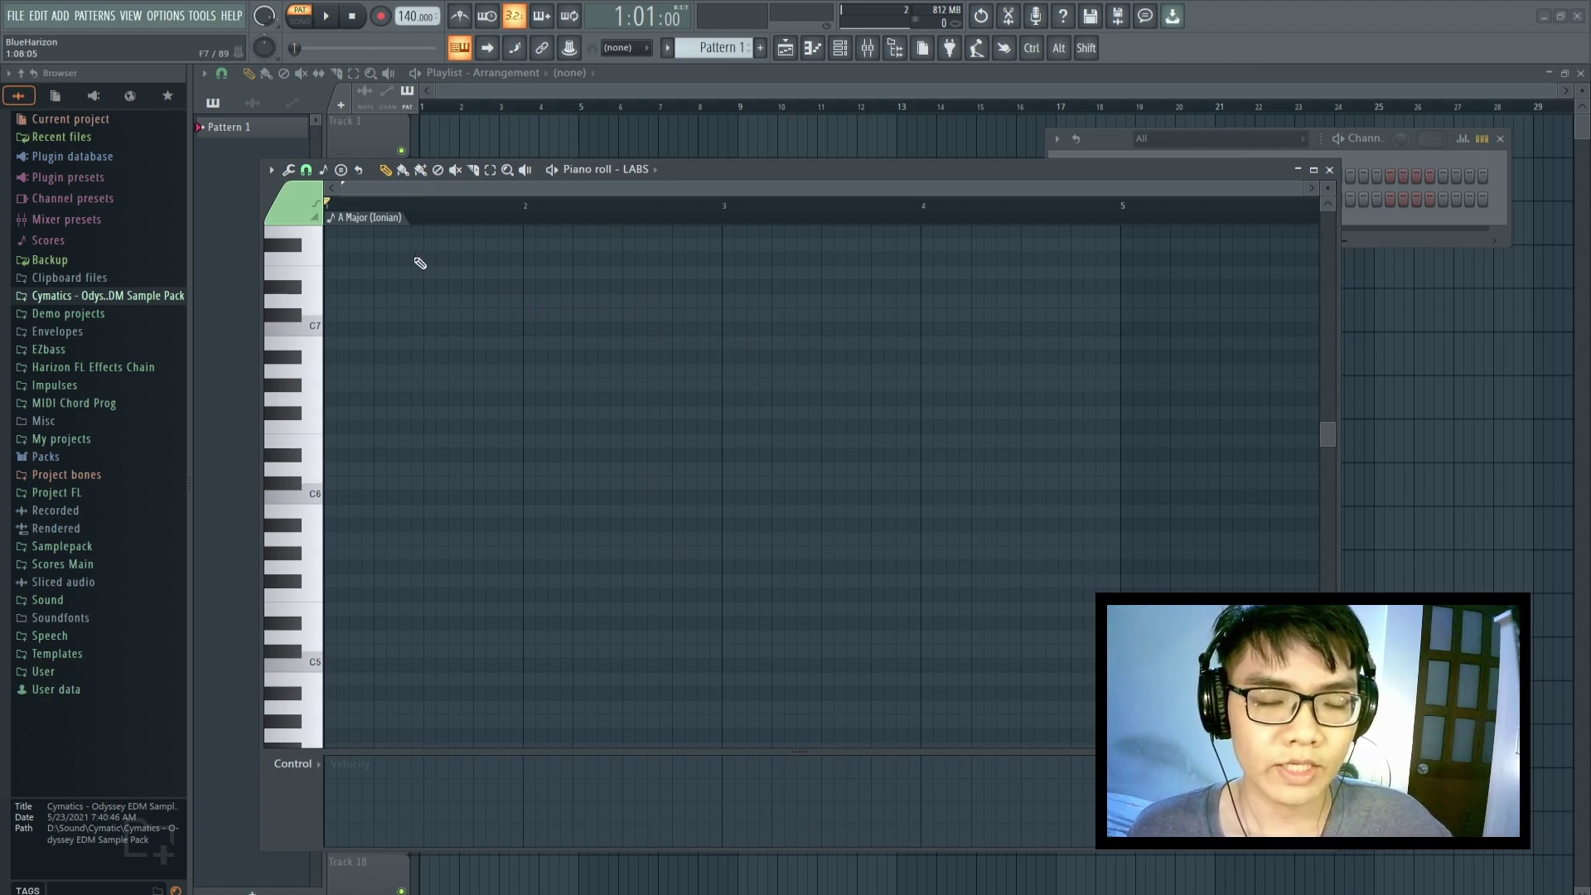
{"action": "mouse_move", "coordinate": [330, 217]}
{"action": "left_mouse_down"}
{"action": "mouse_move", "coordinate": [756, 220]}
{"action": "mouse_move", "coordinate": [514, 219]}
{"action": "left_mouse_up"}
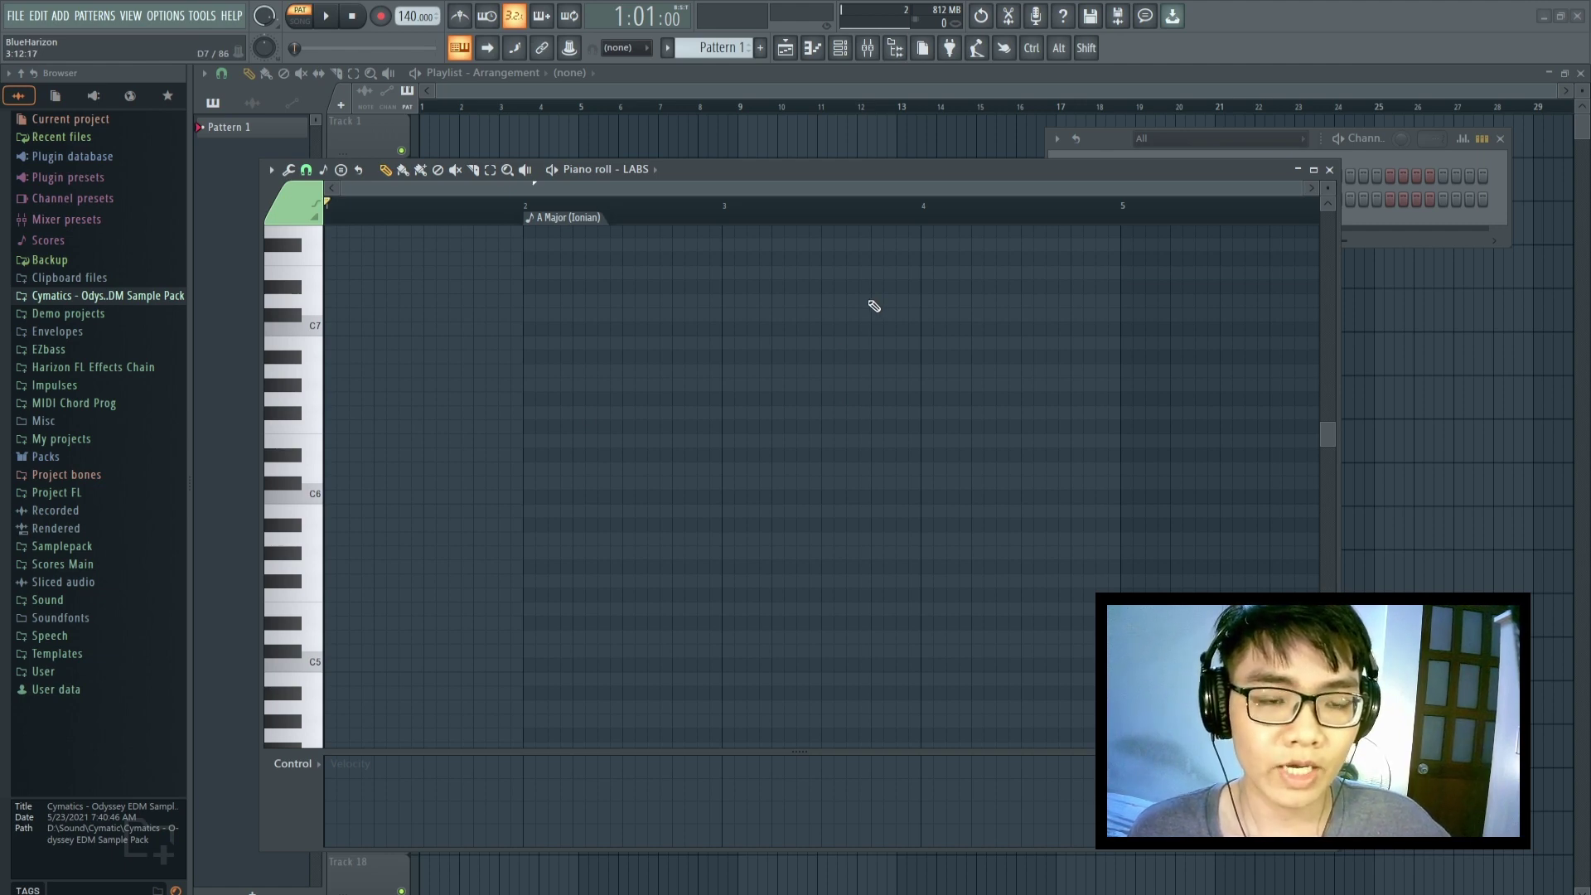
Add an A Other Lydian key marker at bar 3 of the piano roll timeline
{"action": "right_click", "coordinate": [721, 222]}
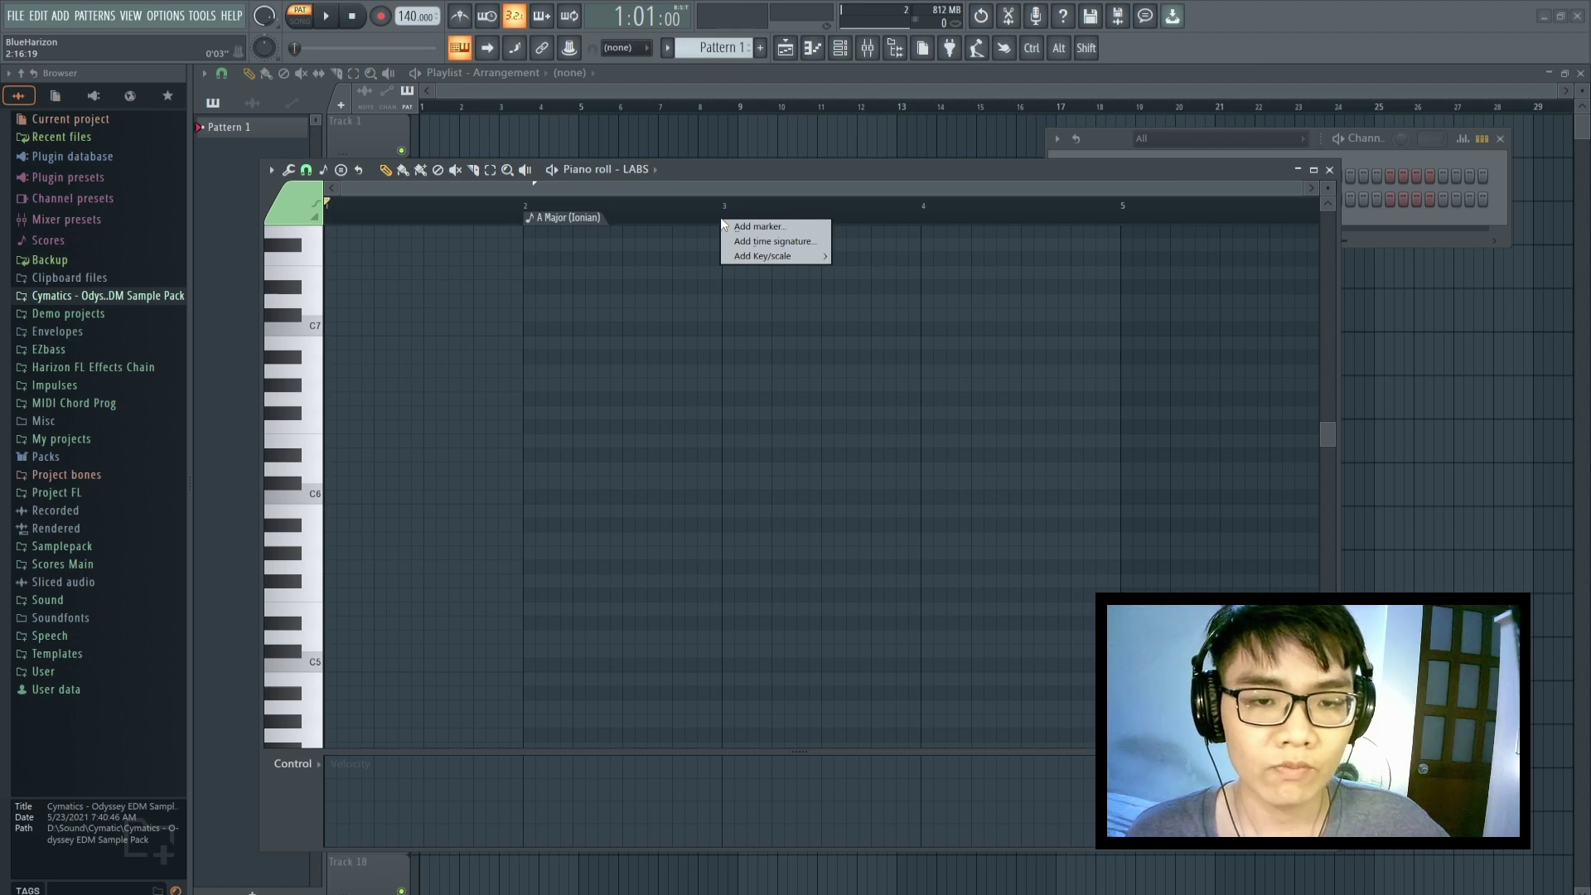
{"action": "mouse_move", "coordinate": [749, 256]}
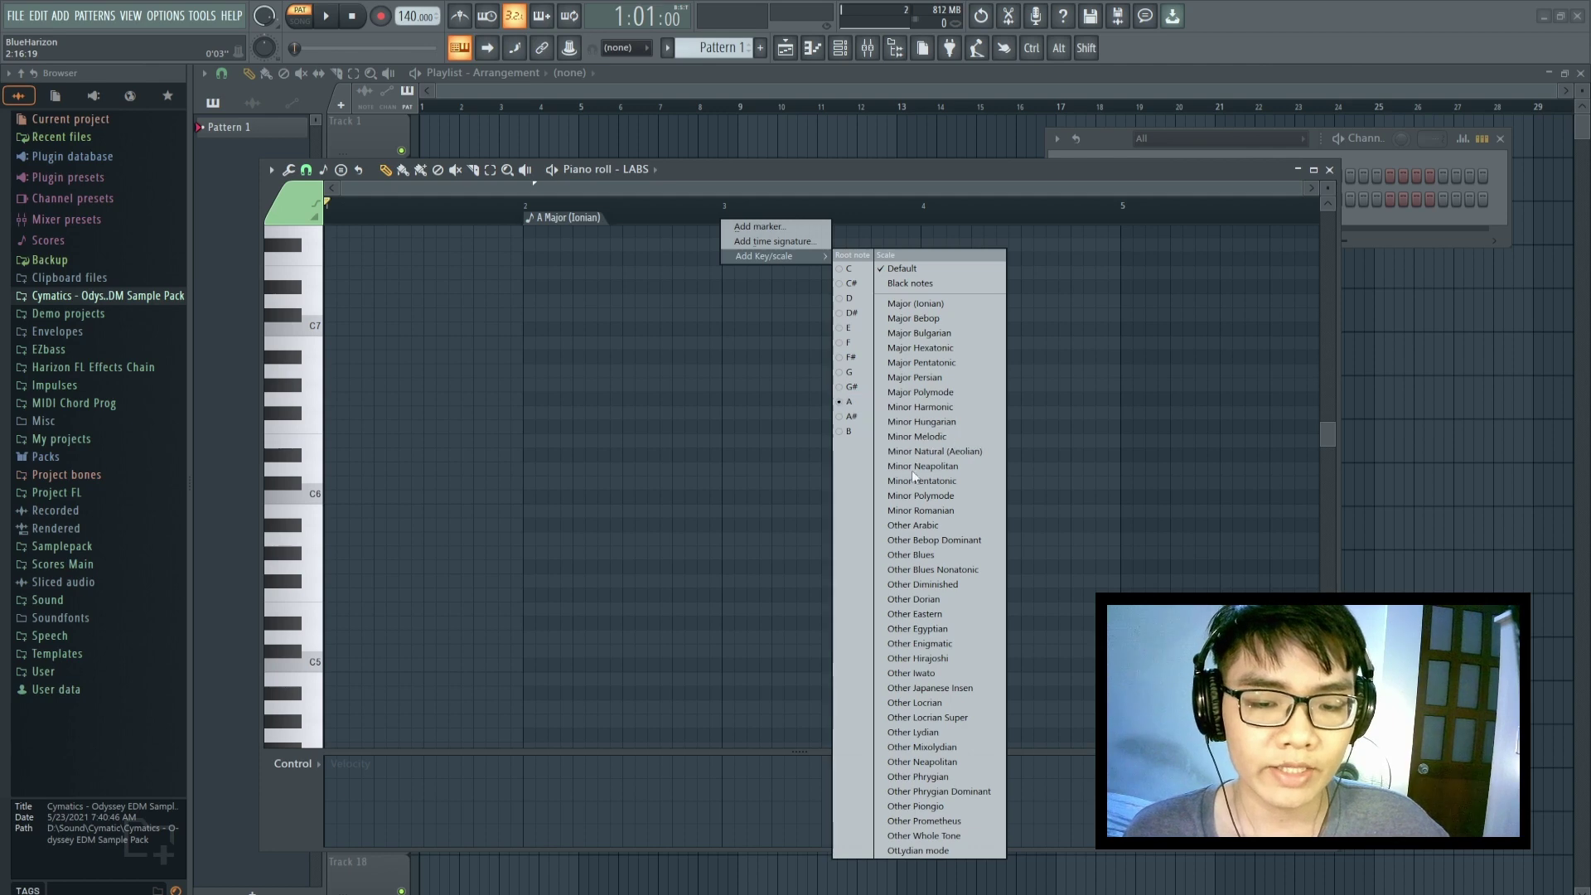
{"action": "left_click", "coordinate": [933, 733]}
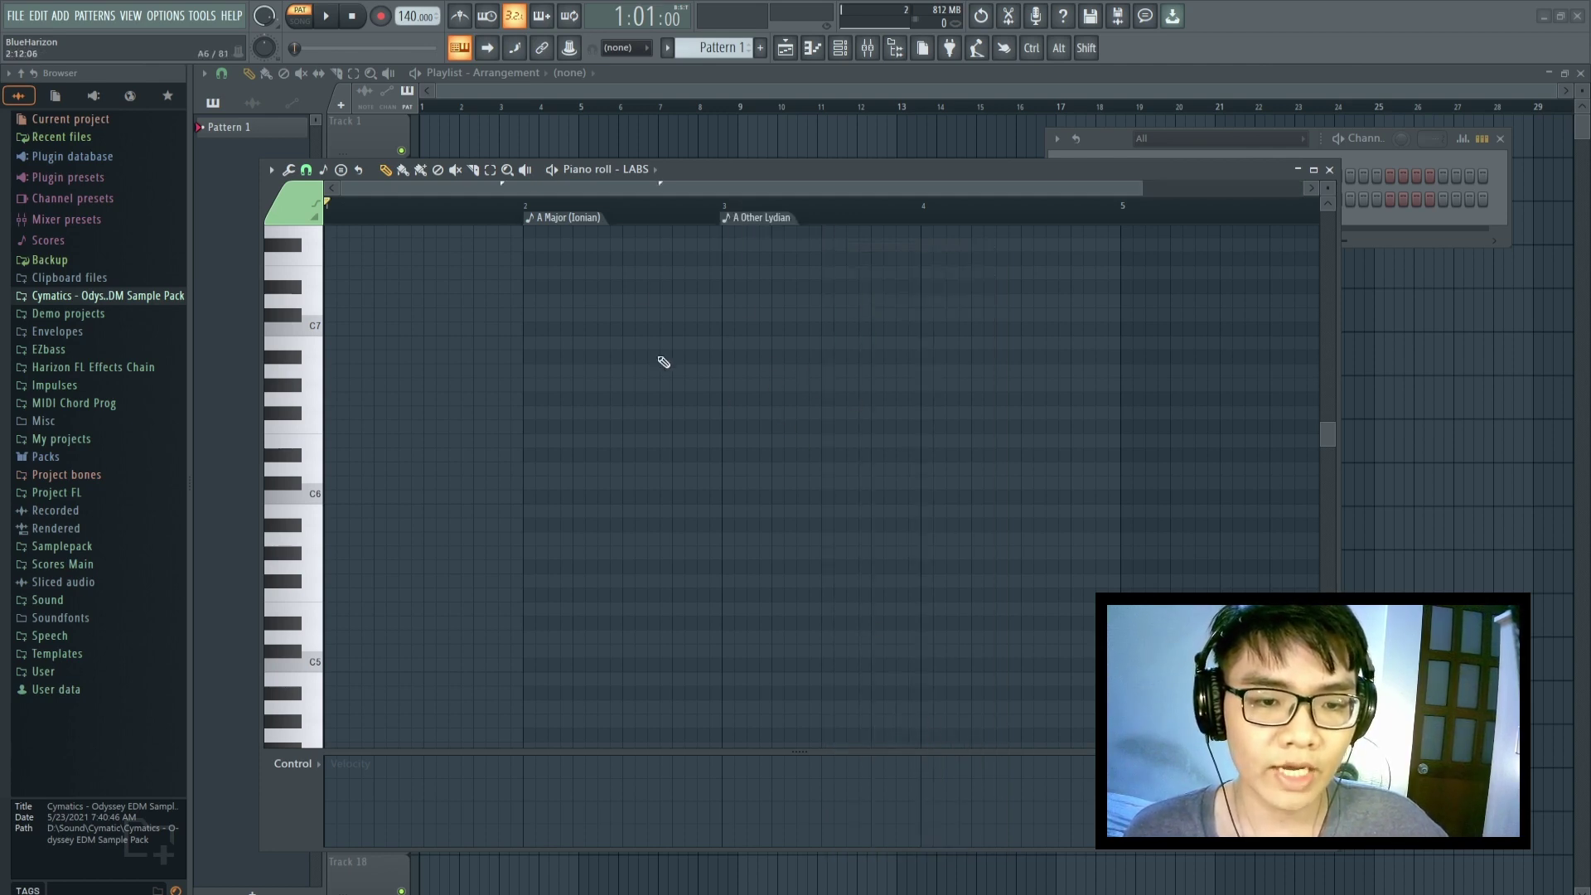
Try the Other Locrian Super scale on the bar 3 key marker and set it back to Other Lydian
{"action": "right_click", "coordinate": [750, 224]}
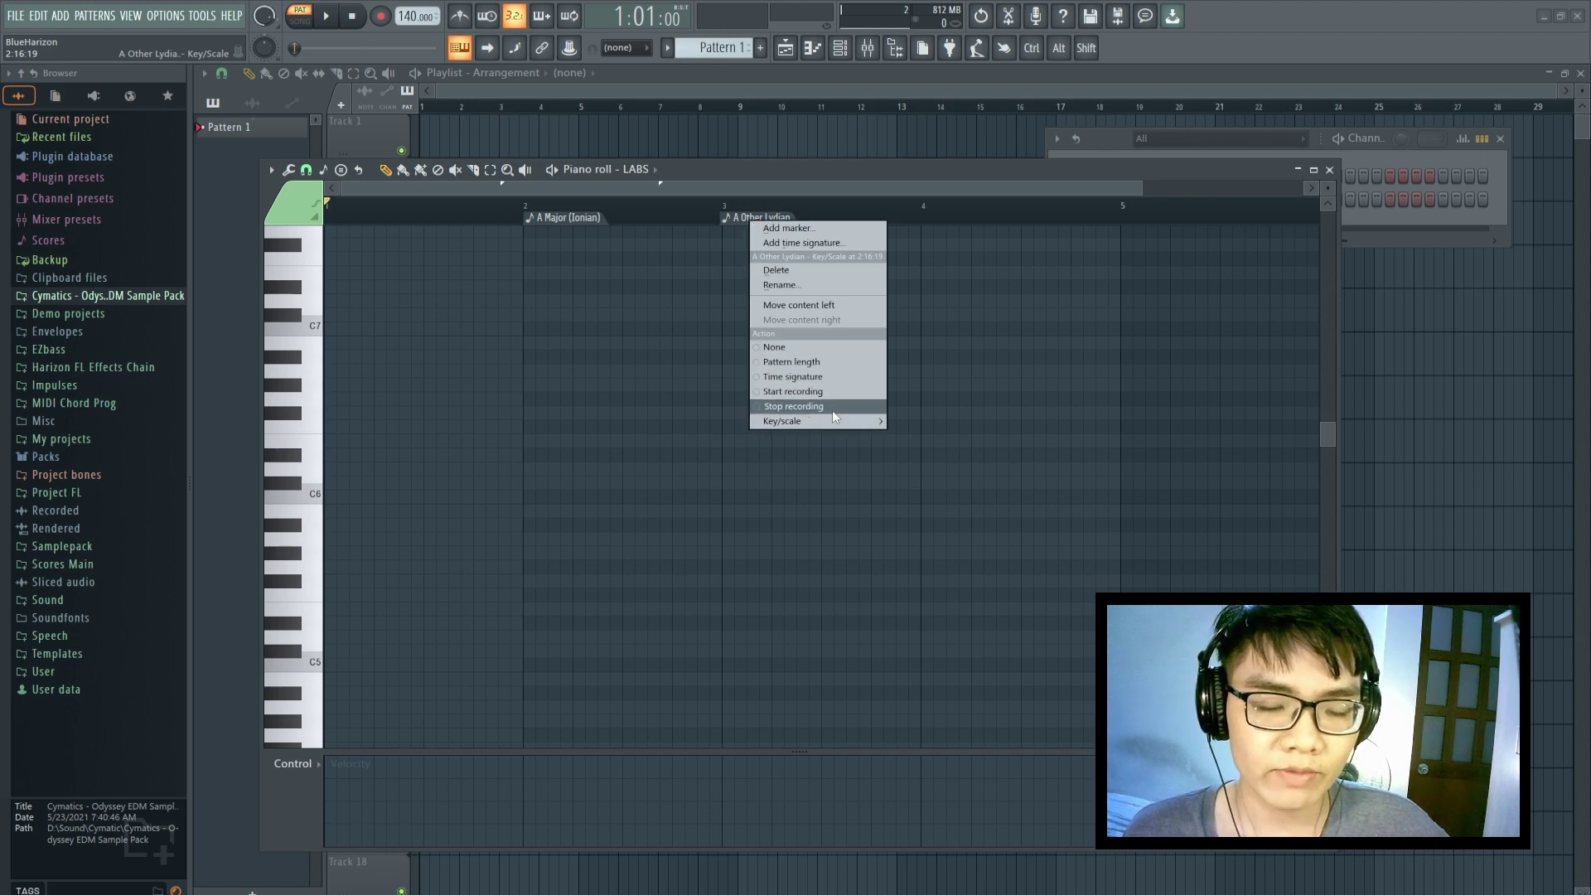
{"action": "mouse_move", "coordinate": [828, 415]}
{"action": "left_click", "coordinate": [1017, 749]}
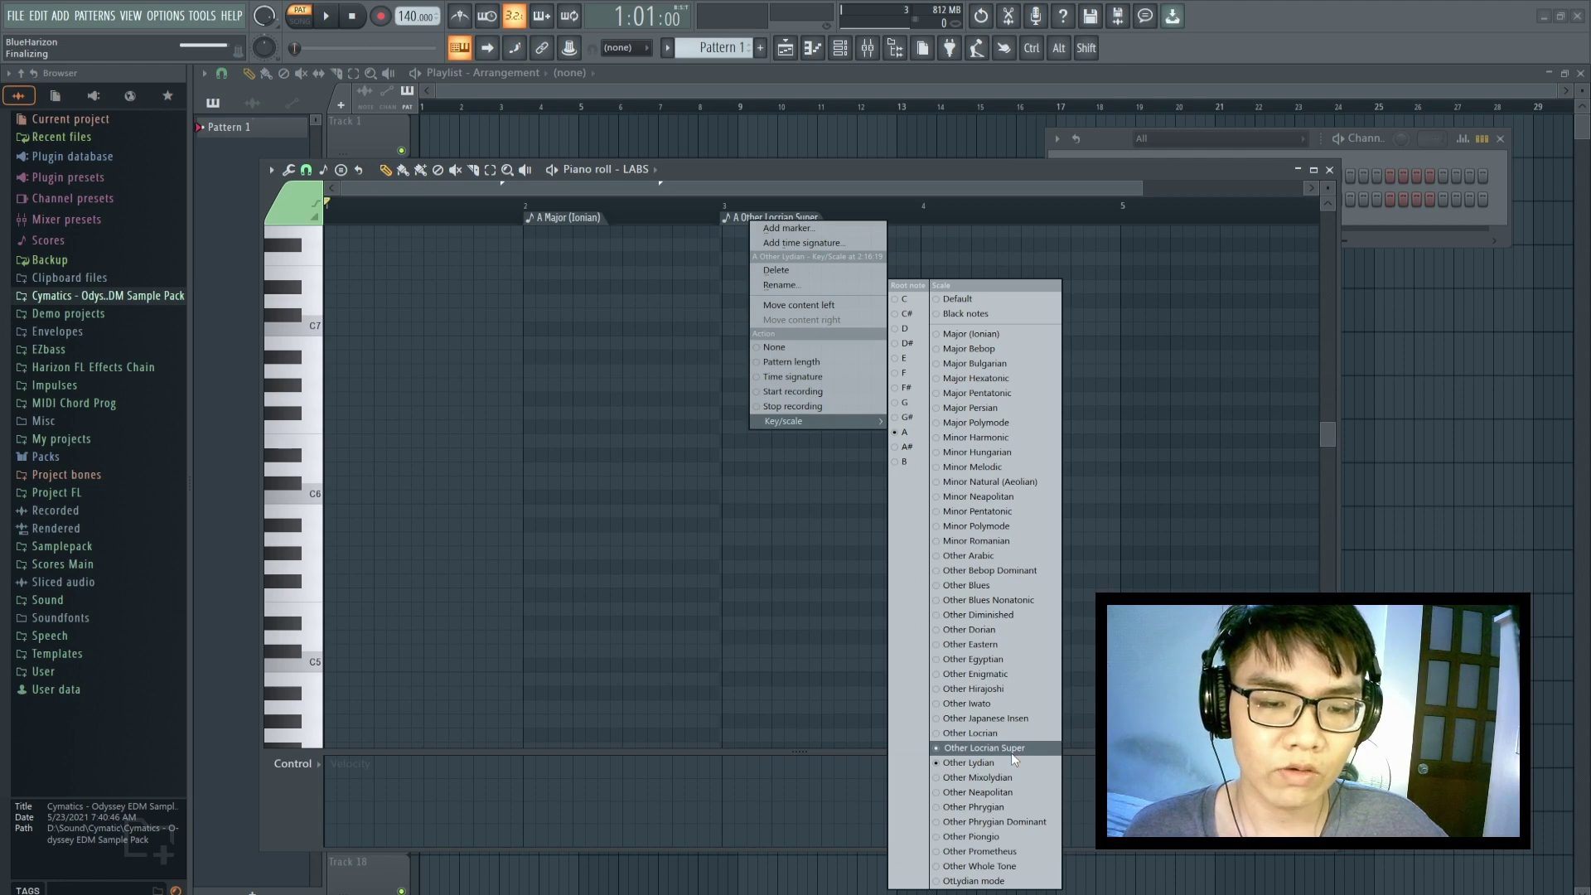
{"action": "left_click", "coordinate": [1012, 764]}
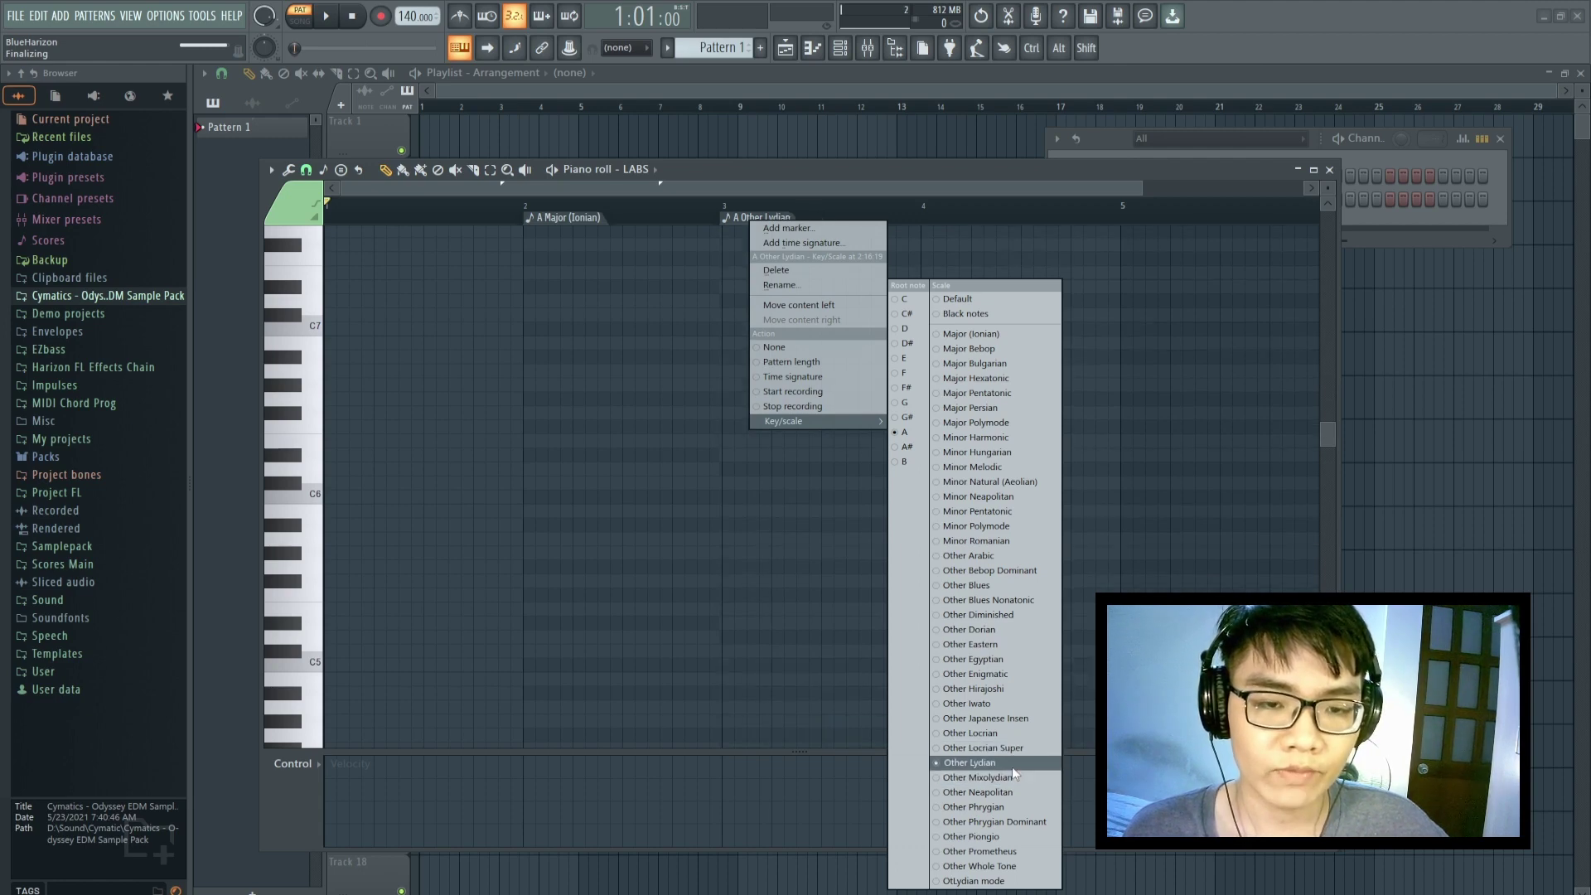
{"action": "left_click", "coordinate": [679, 438]}
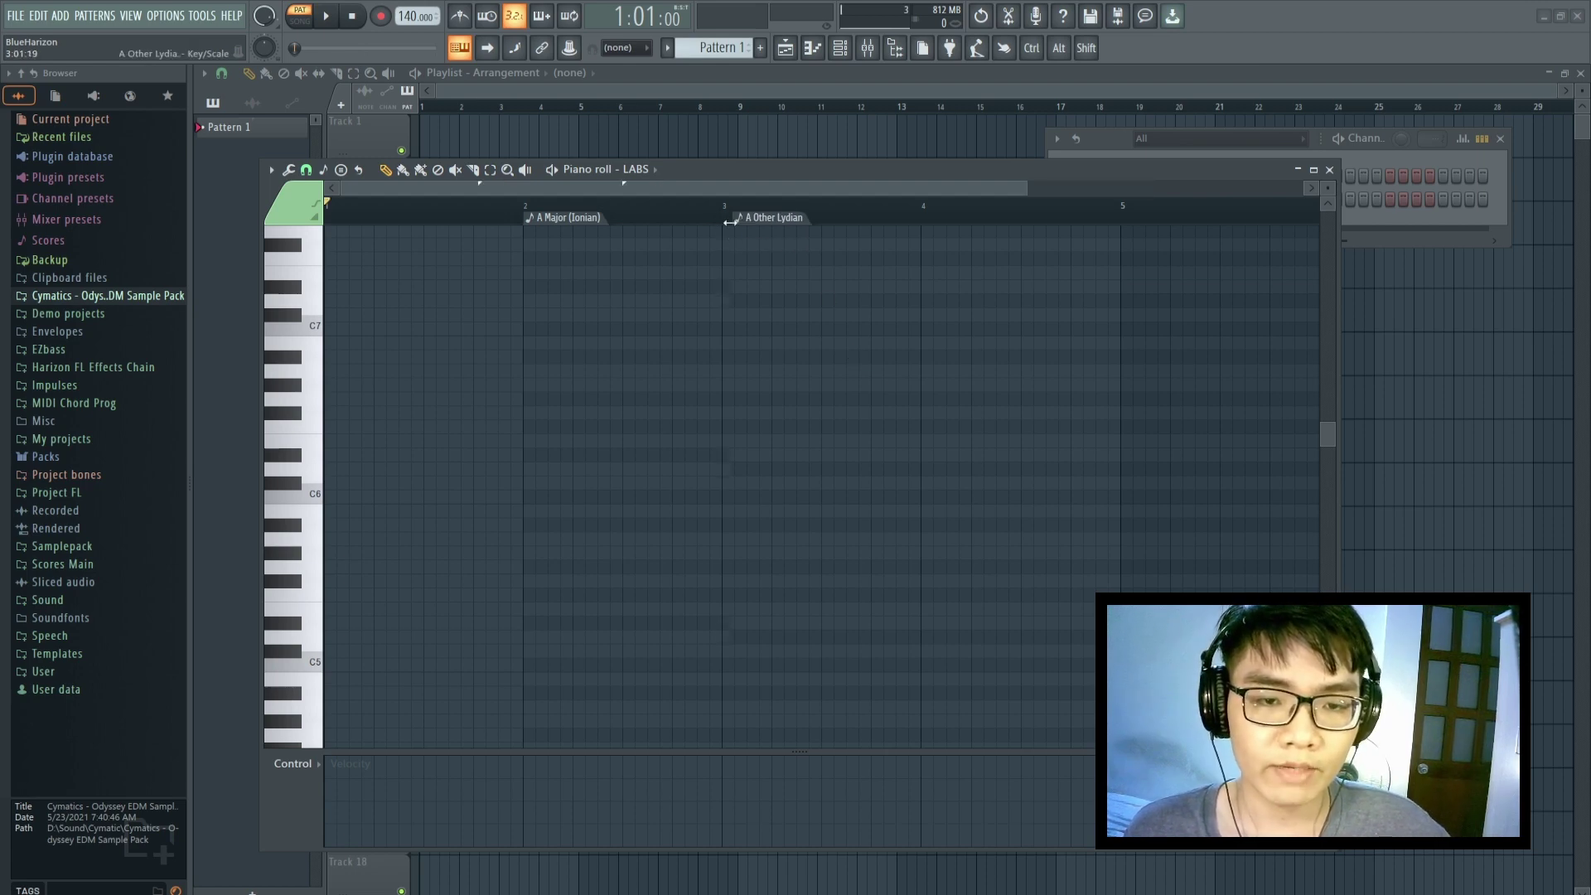
Swap the order of the two key markers and align the A Other Lydian marker exactly with the start of bar 2
{"action": "mouse_move", "coordinate": [725, 220]}
{"action": "left_mouse_down"}
{"action": "mouse_move", "coordinate": [476, 223]}
{"action": "mouse_move", "coordinate": [787, 237]}
{"action": "mouse_move", "coordinate": [721, 245]}
{"action": "left_mouse_up"}
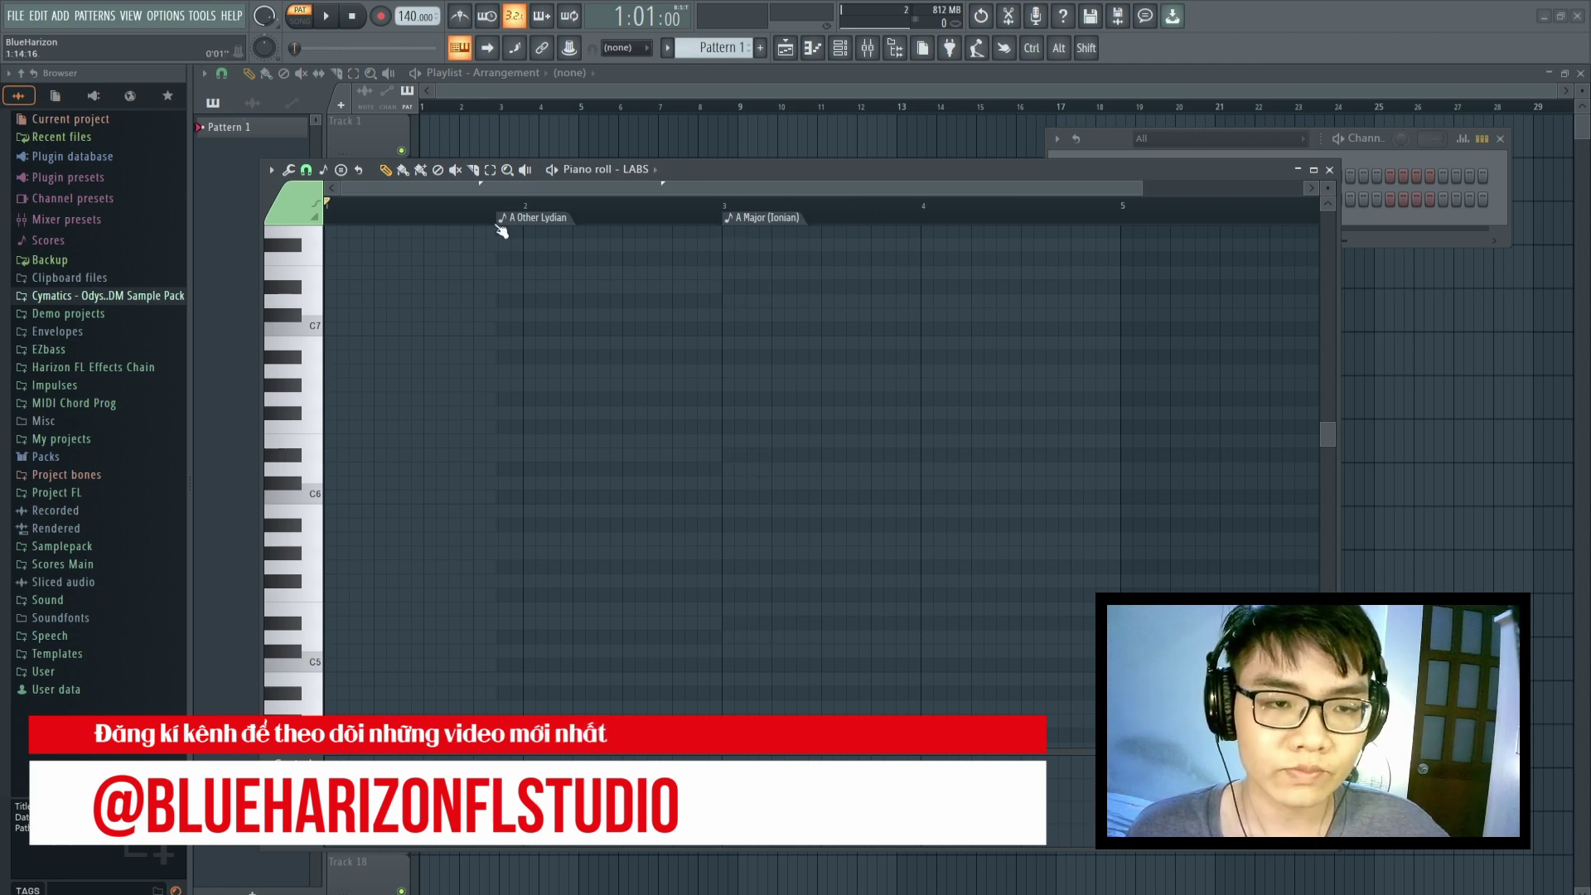
{"action": "left_click_drag", "start_coordinate": [500, 219], "coordinate": [521, 218]}
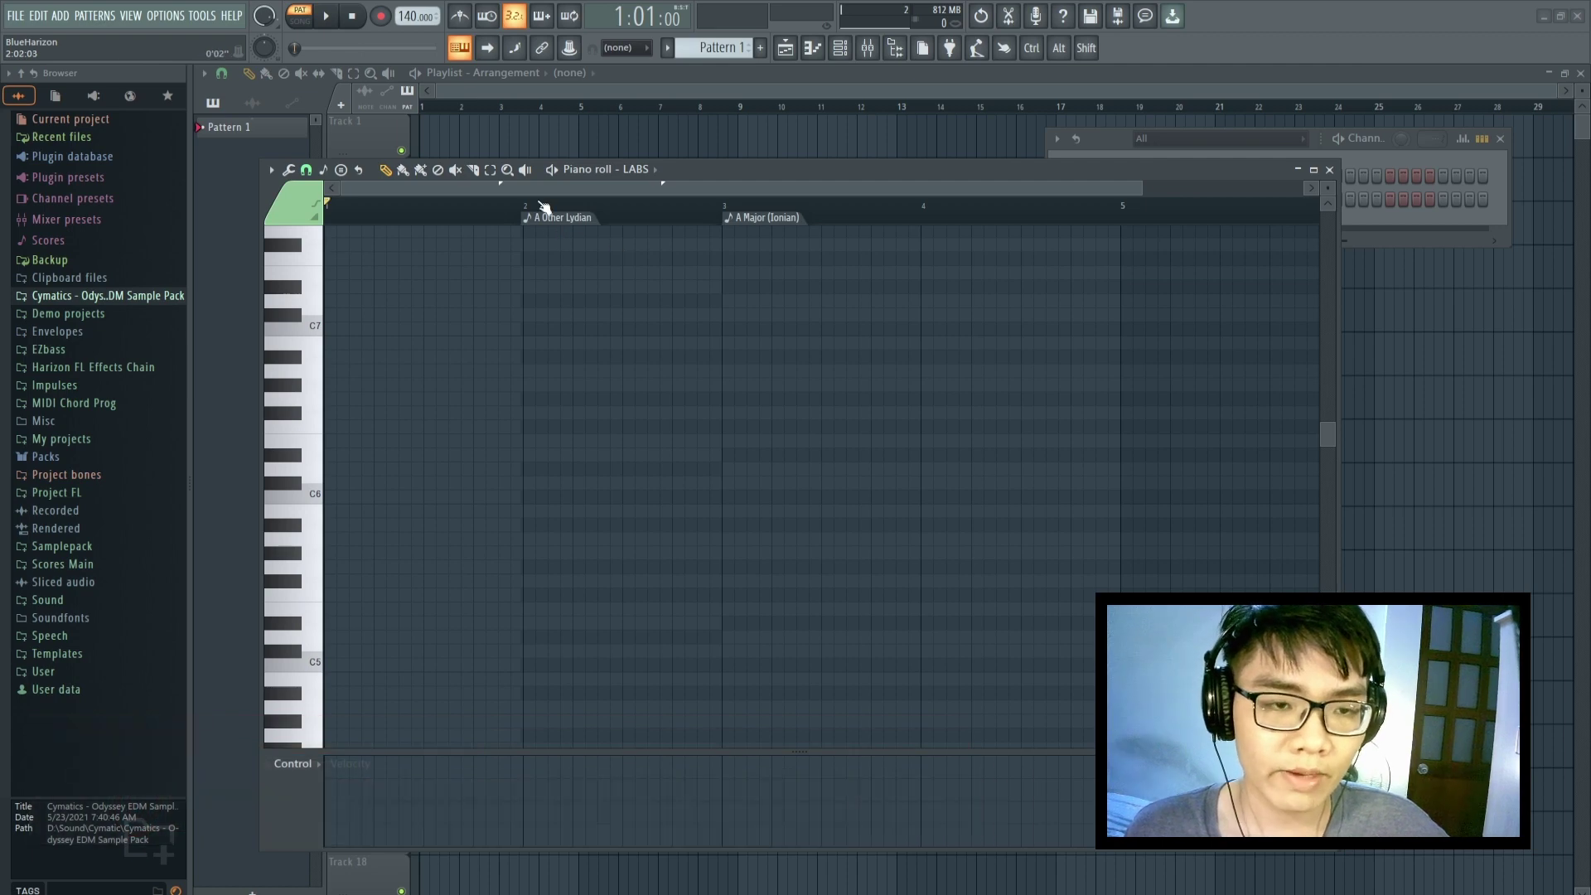
{"action": "scroll", "coordinate": [527, 207], "scroll_direction": "up", "scroll_amount": 6}
{"action": "scroll", "coordinate": [526, 208], "scroll_direction": "up", "scroll_amount": 2}
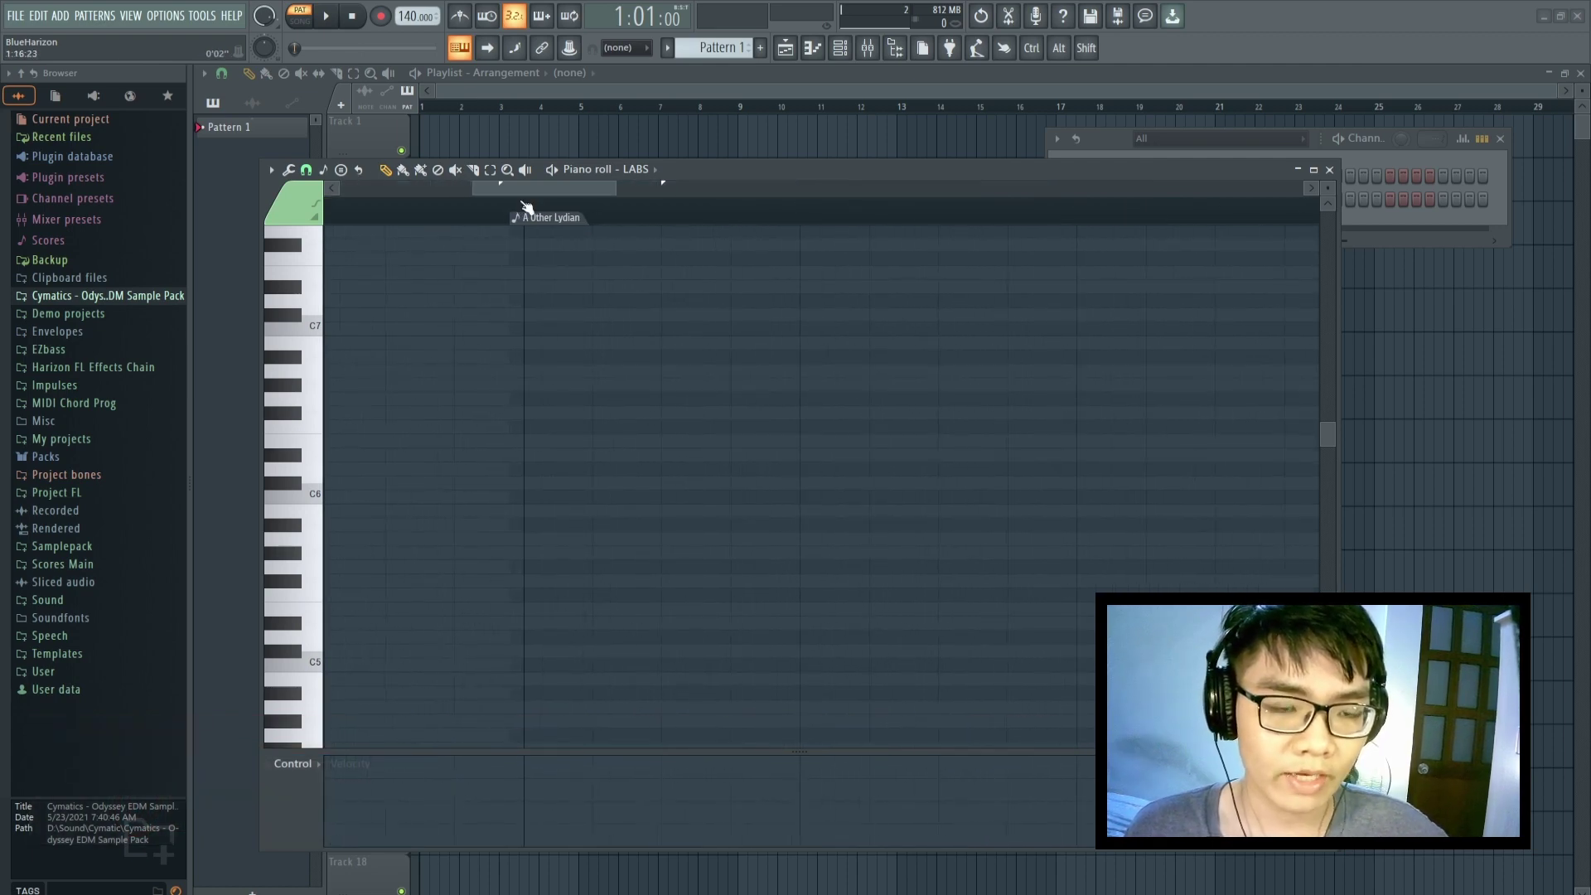
{"action": "key", "text": "alt"}
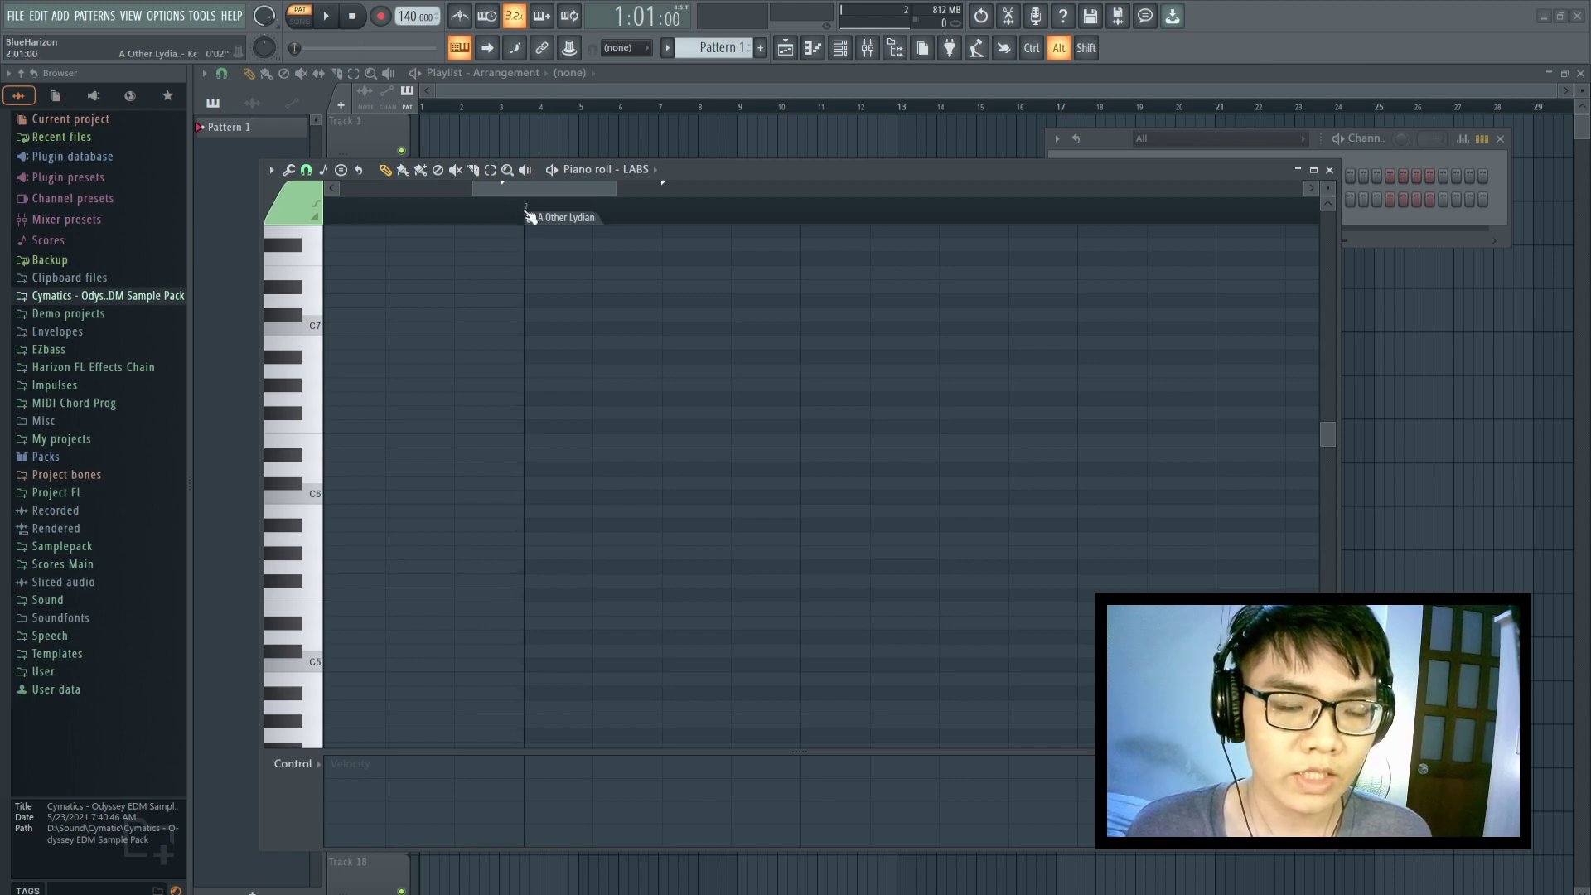
{"action": "left_click", "coordinate": [523, 212]}
{"action": "left_click", "coordinate": [505, 213]}
{"action": "key", "text": "alt"}
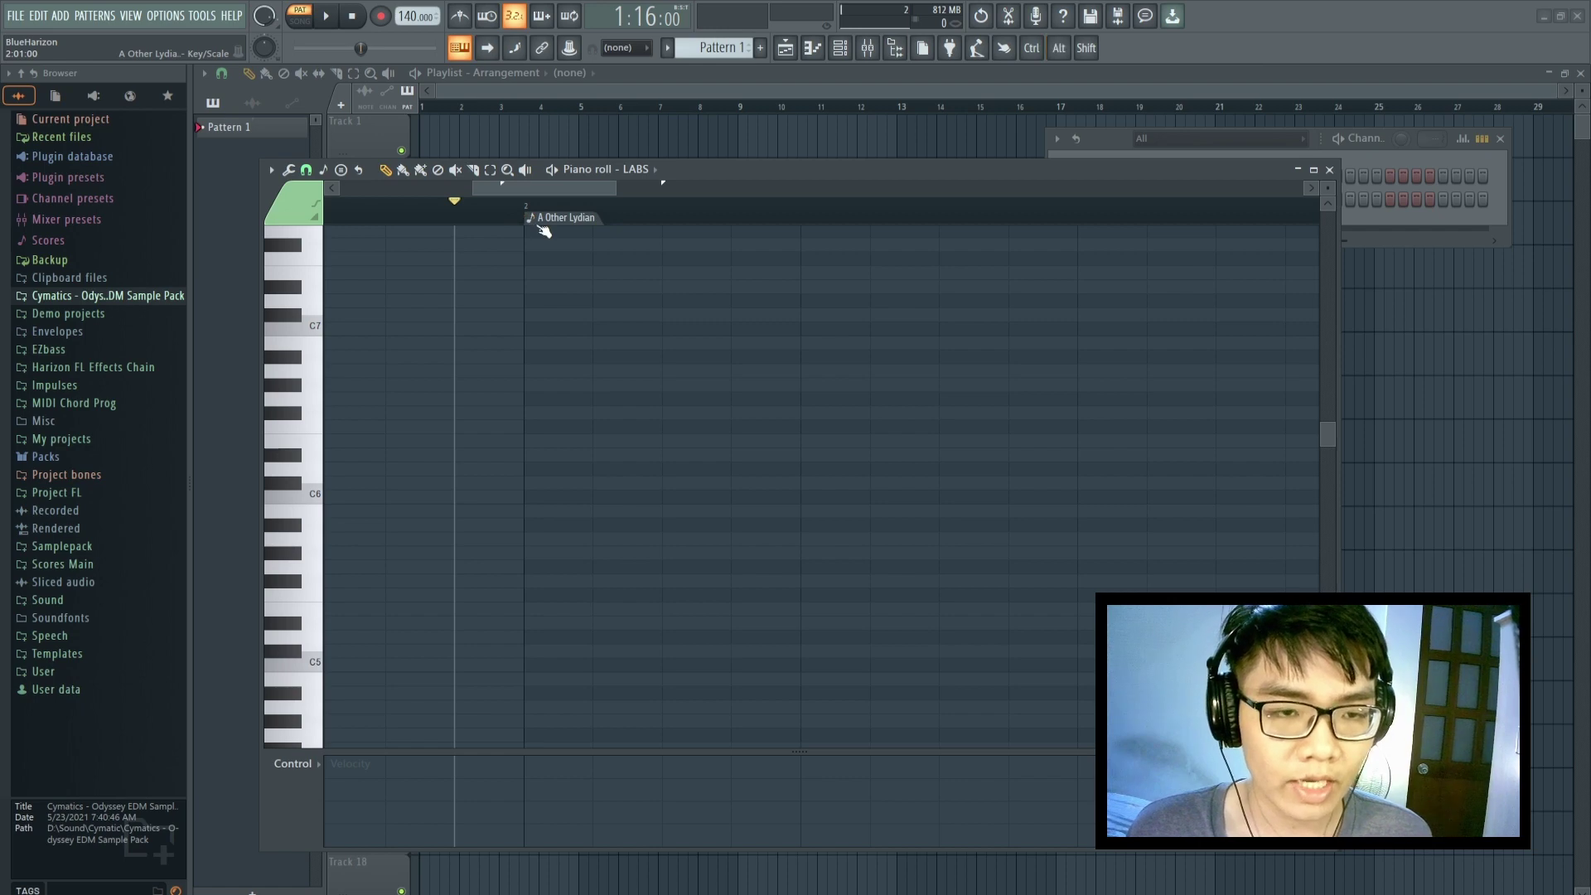
Align the A Major (Ionian) key marker exactly with the start of bar 3
{"action": "scroll", "coordinate": [540, 217], "scroll_direction": "down", "scroll_amount": 5}
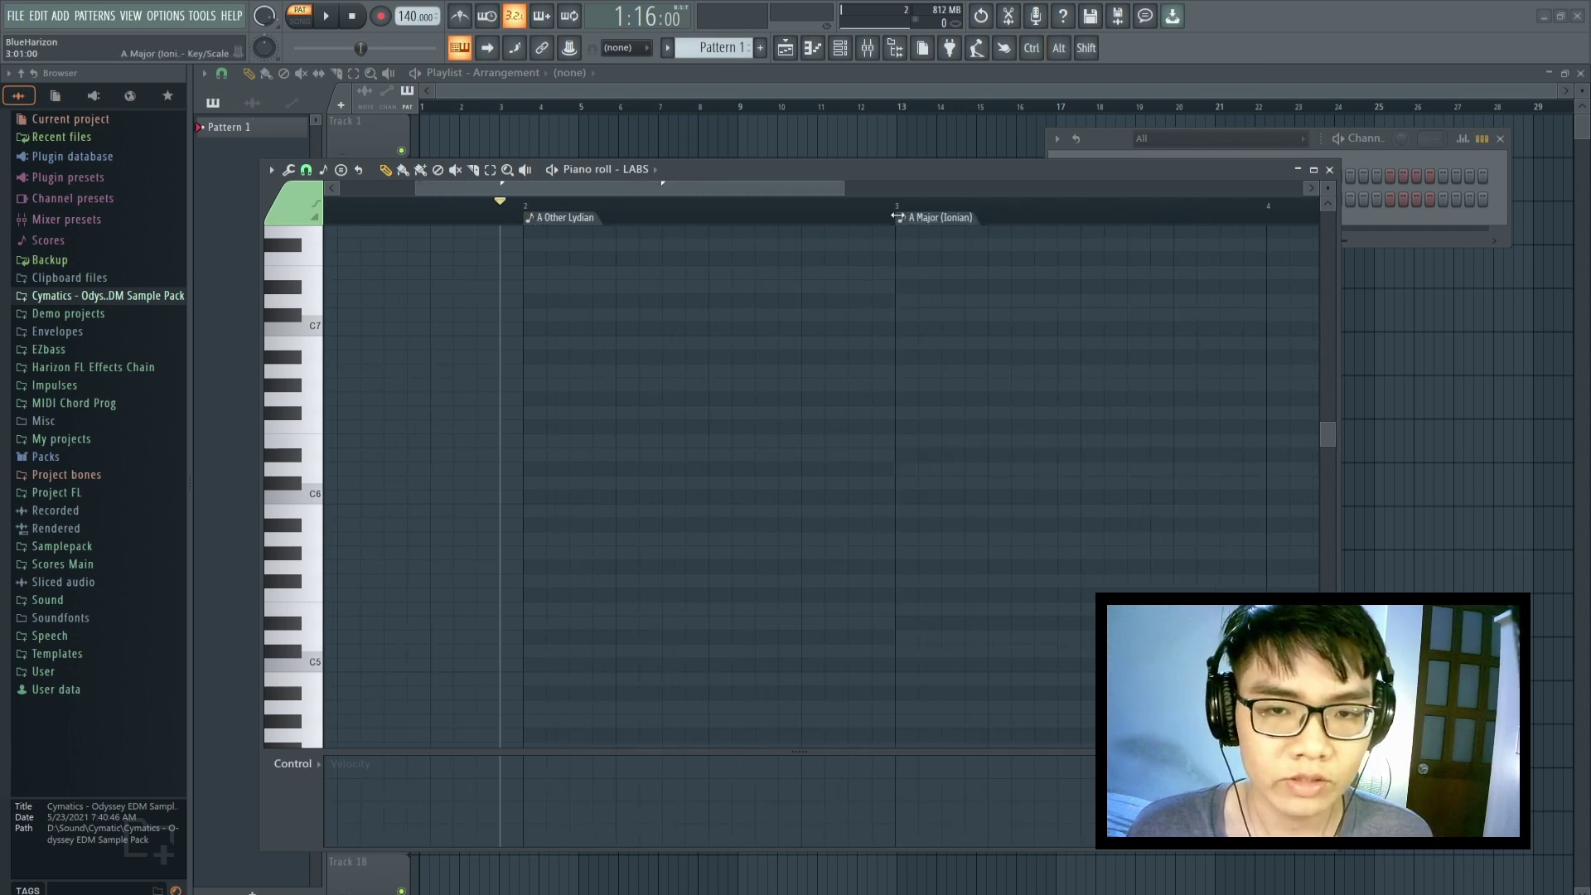
{"action": "scroll", "coordinate": [898, 221], "scroll_direction": "up", "scroll_amount": 3}
{"action": "scroll", "coordinate": [898, 220], "scroll_direction": "up", "scroll_amount": 3}
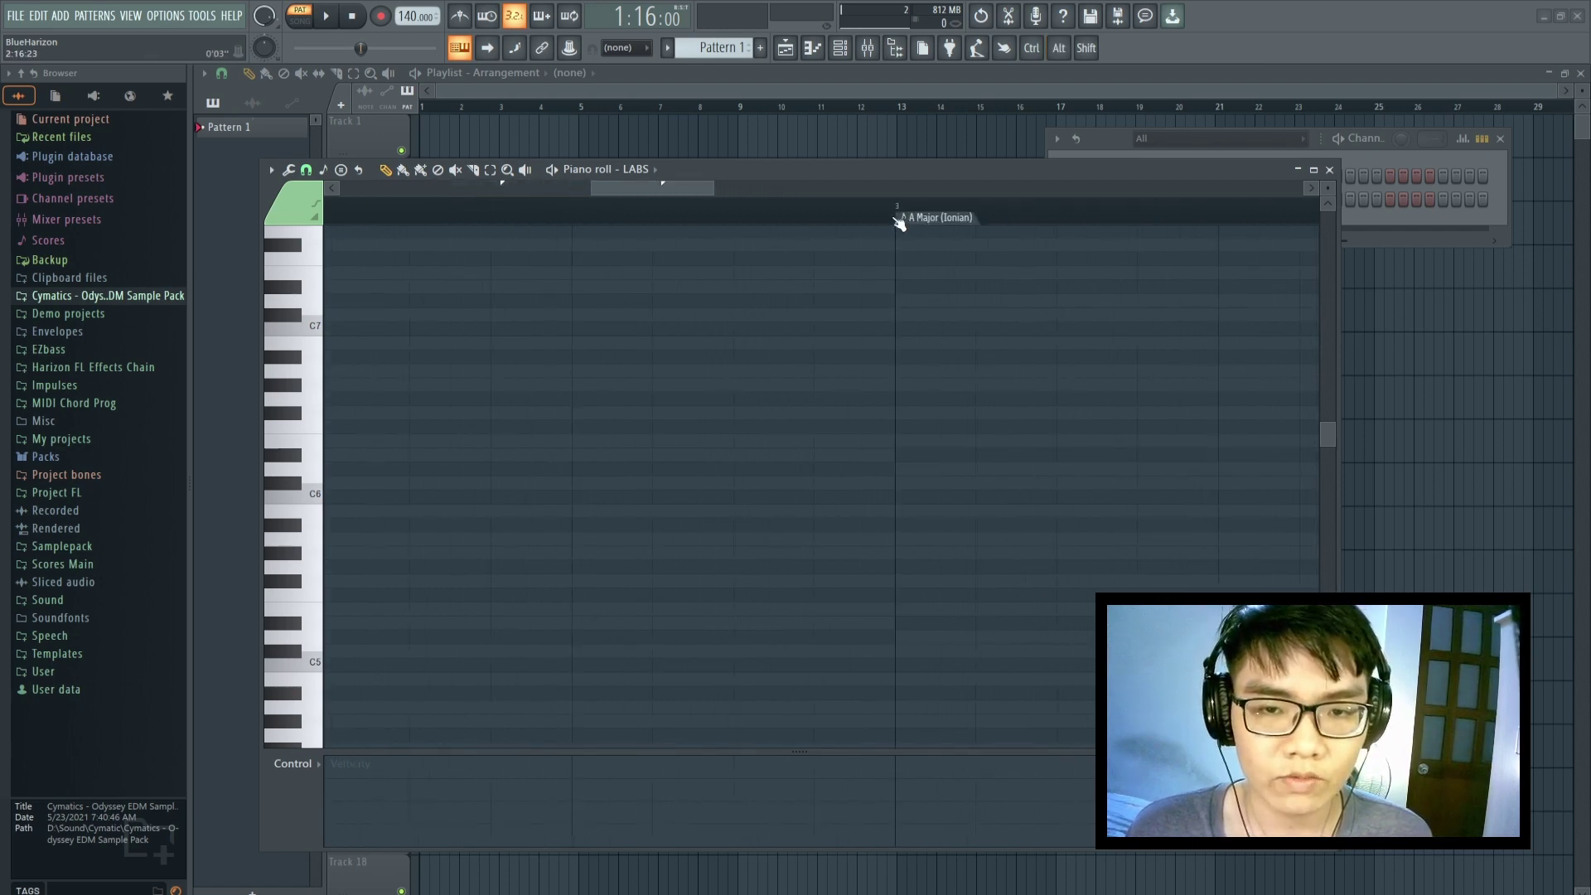
{"action": "key", "text": "alt"}
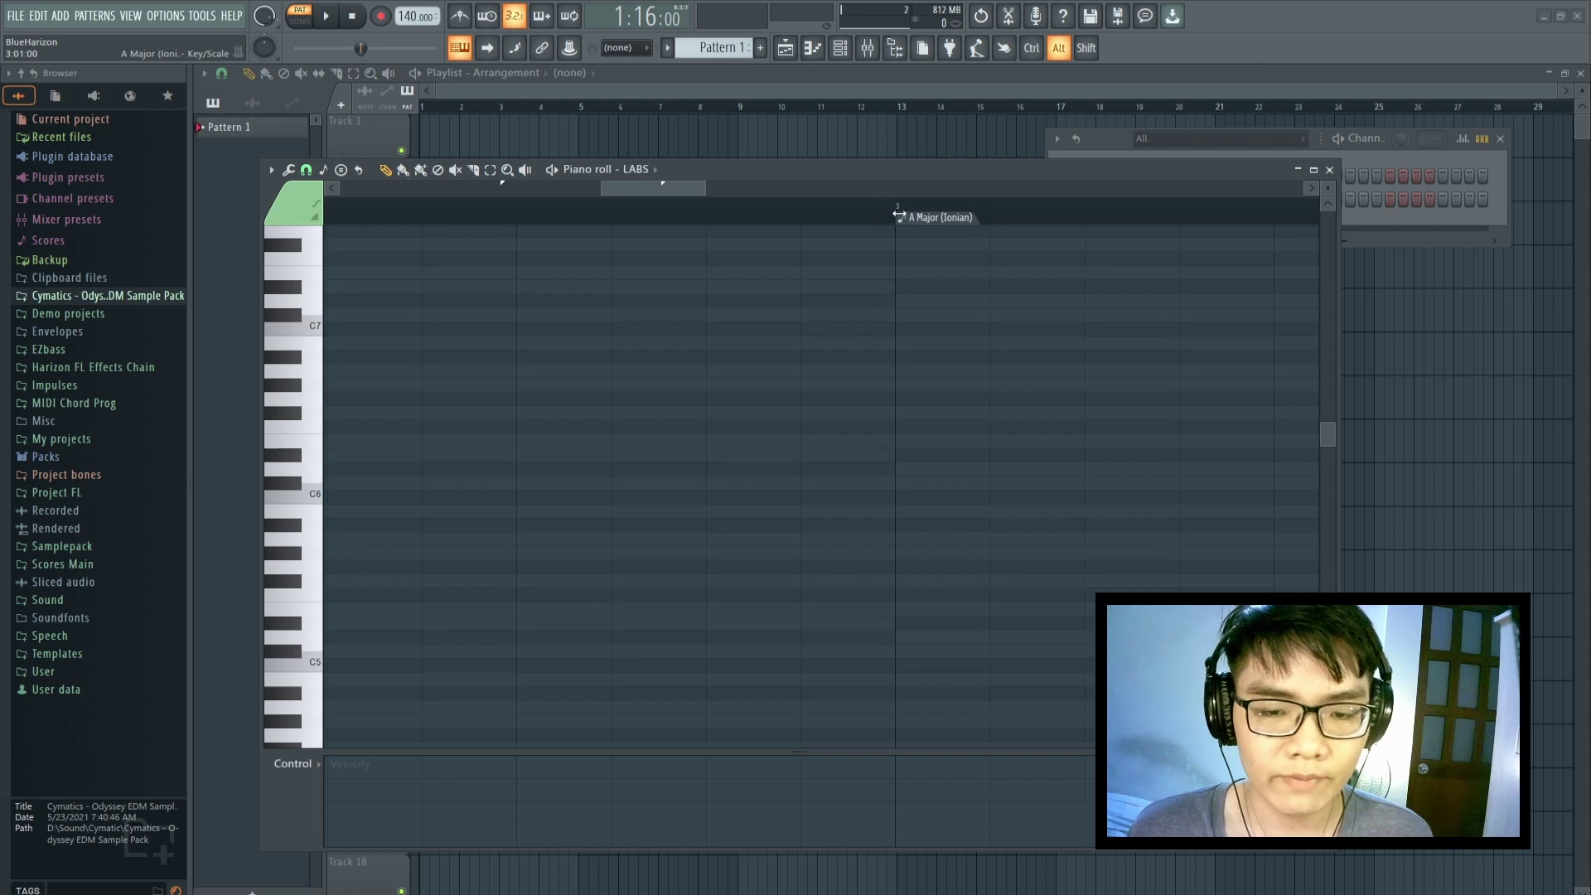
{"action": "scroll", "coordinate": [669, 222], "scroll_direction": "down", "scroll_amount": 5}
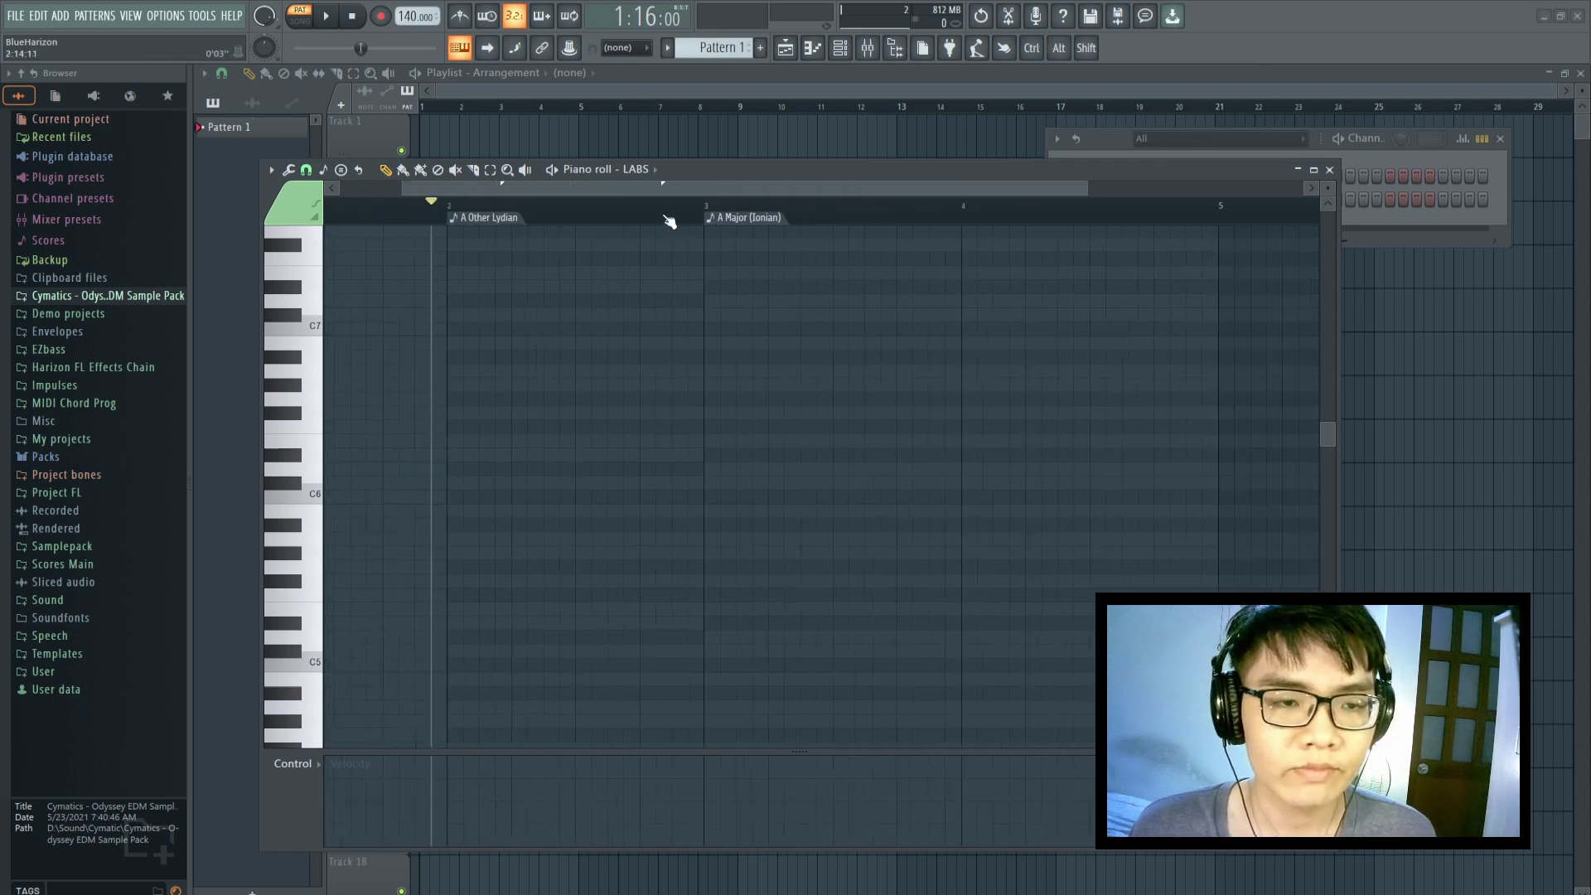
Return the playhead to the start of the pattern and move the A Major (Ionian) marker to bar 4
{"action": "left_click", "coordinate": [542, 222]}
{"action": "left_click_drag", "start_coordinate": [541, 222], "coordinate": [283, 235]}
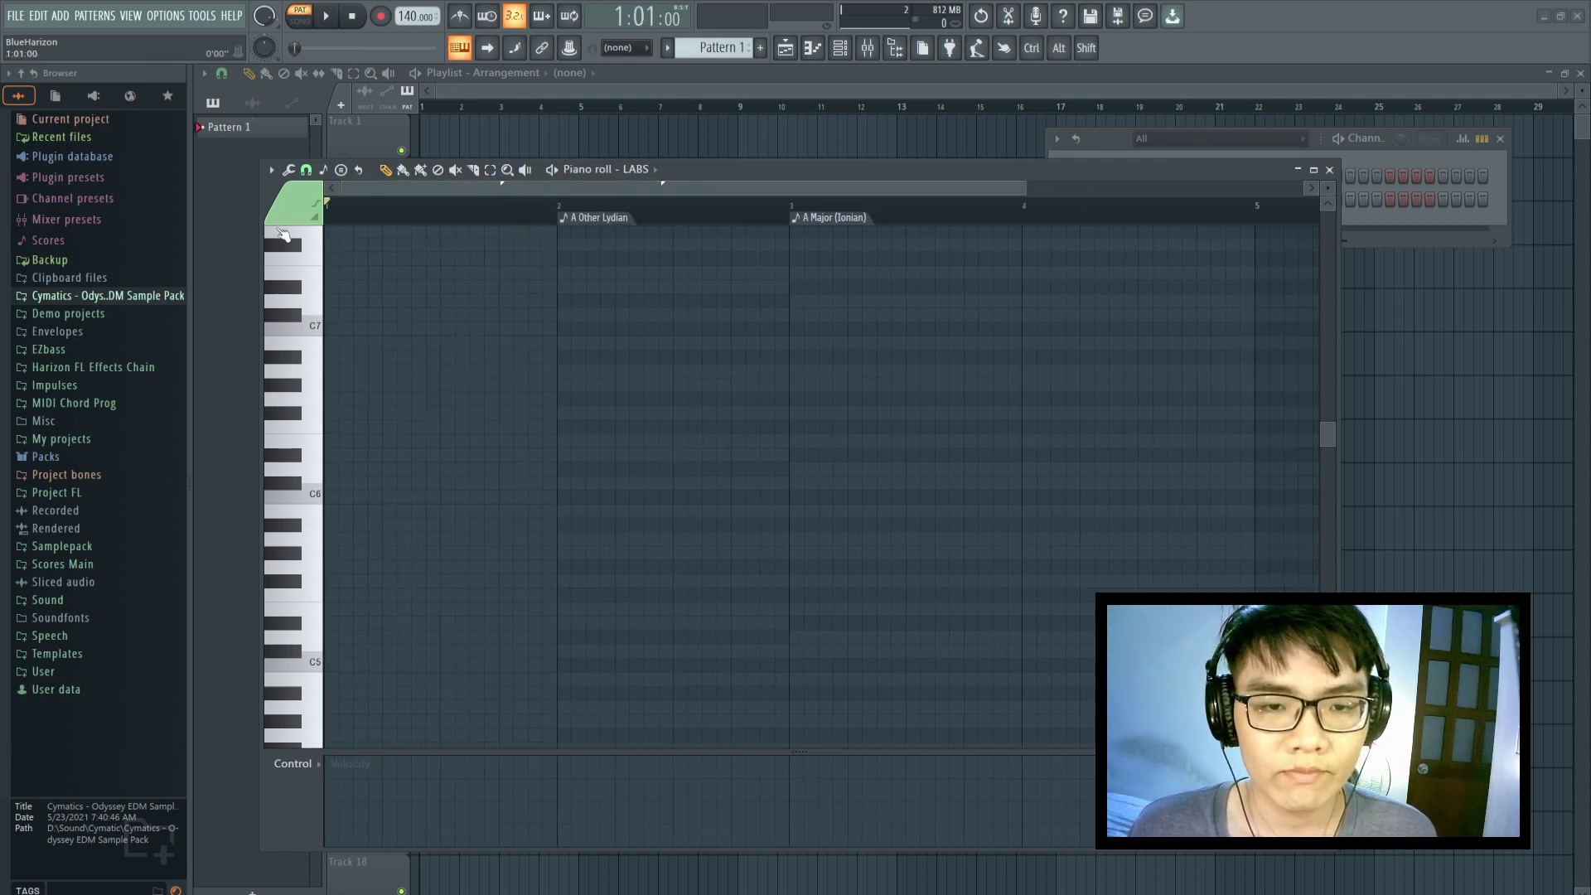
{"action": "left_click_drag", "start_coordinate": [792, 221], "coordinate": [1024, 222]}
{"action": "scroll", "coordinate": [663, 222], "scroll_direction": "down", "scroll_amount": 3}
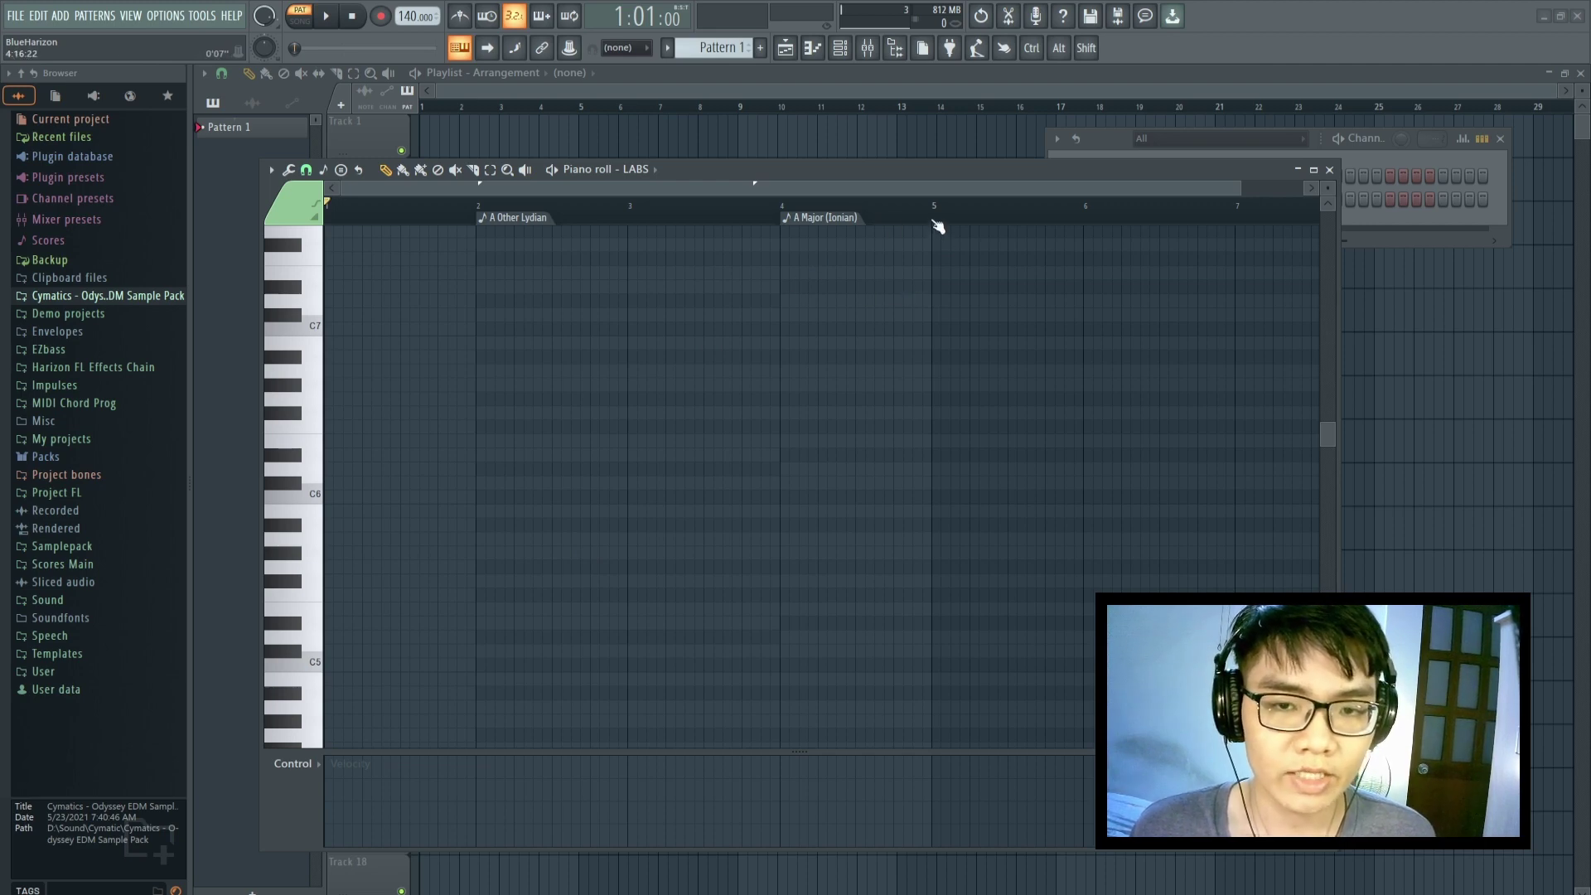
Add a key marker at bar 5 with root note A and the Other Lydian scale
{"action": "right_click", "coordinate": [937, 224]}
{"action": "mouse_move", "coordinate": [960, 266]}
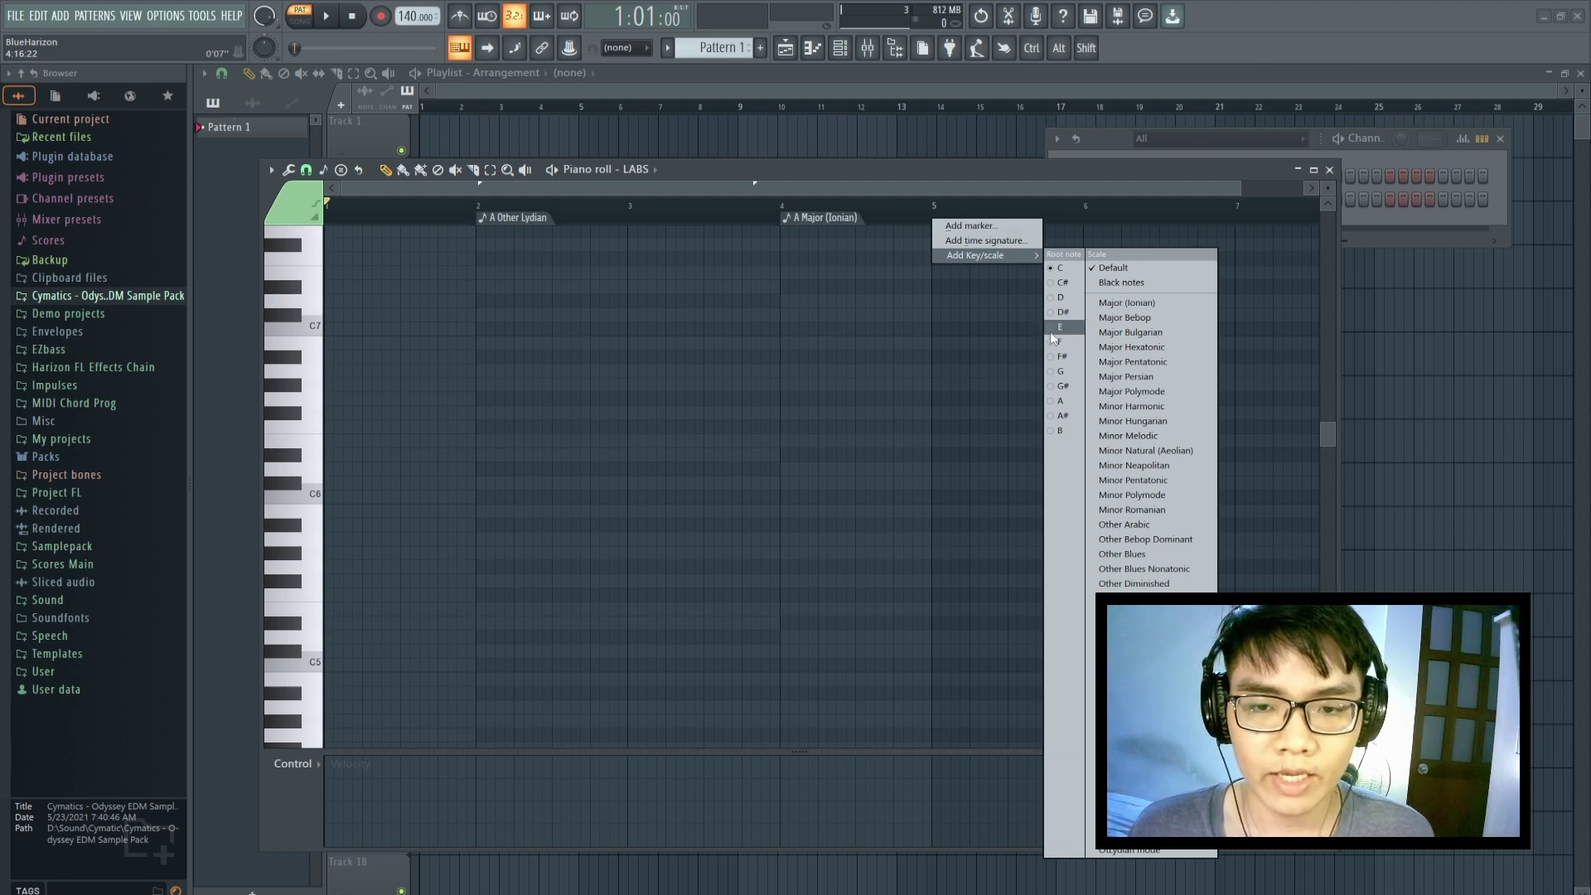
{"action": "left_click", "coordinate": [1061, 401]}
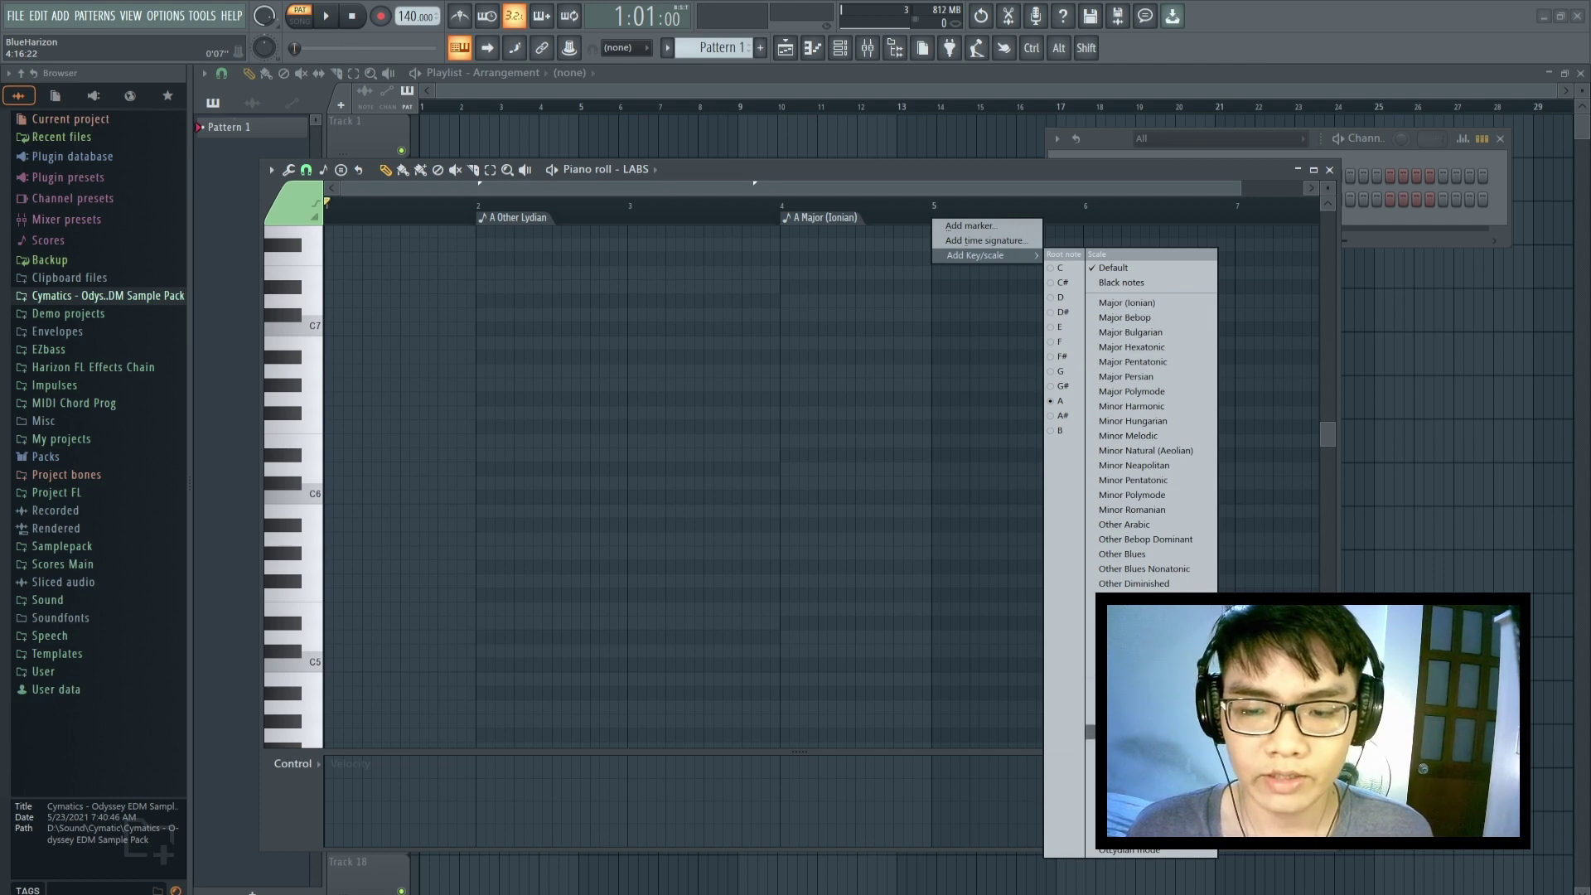
{"action": "left_click", "coordinate": [1132, 731]}
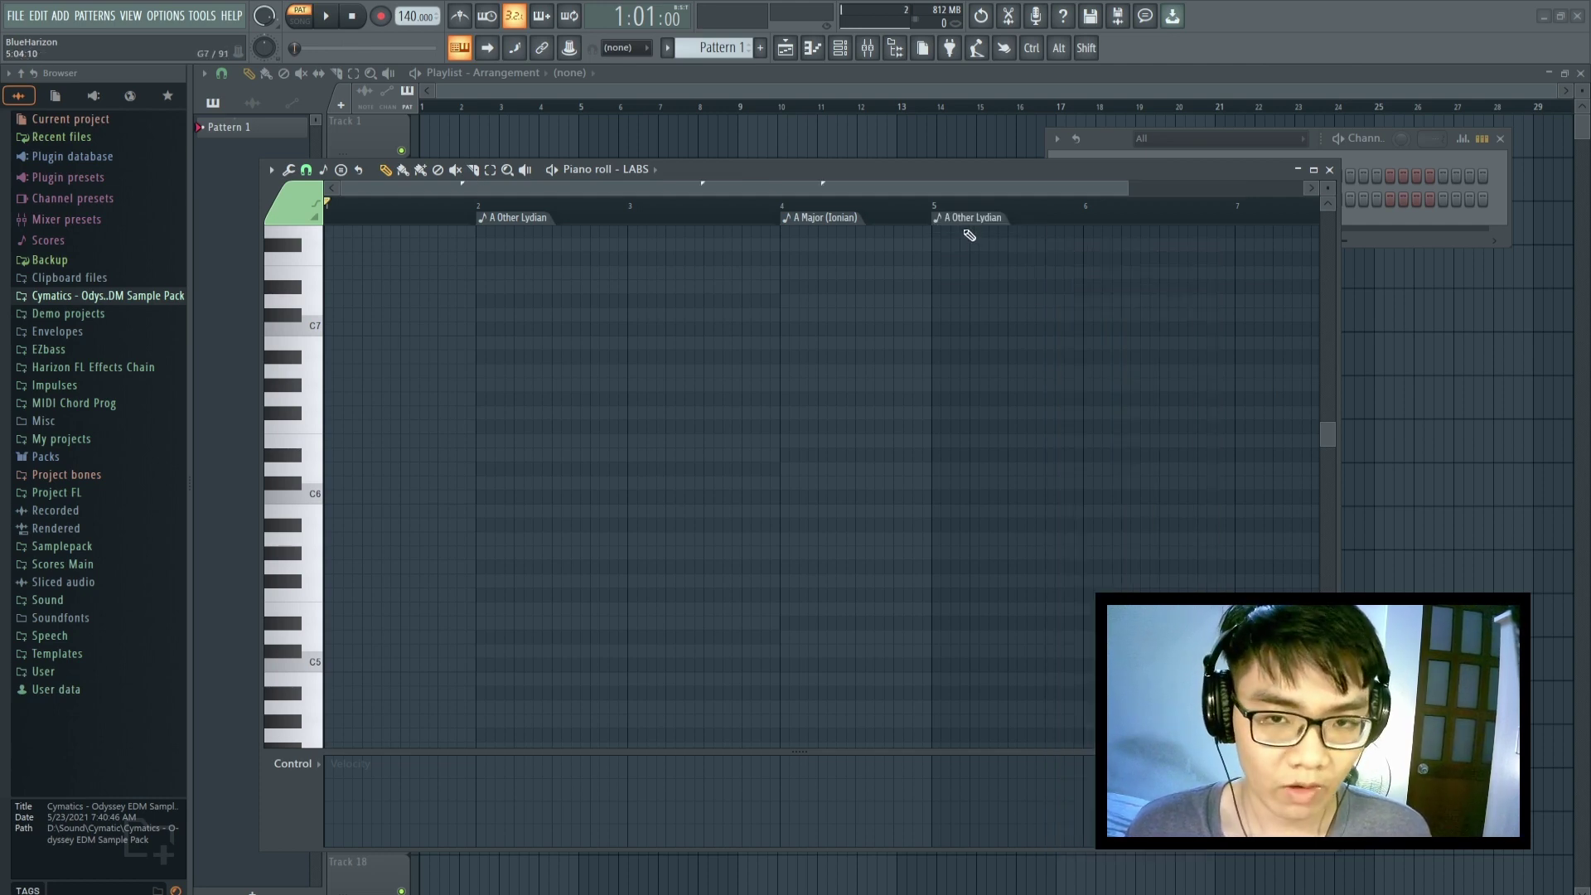
Check the key/scale options of the A Other Lydian marker at bar 5
{"action": "right_click", "coordinate": [968, 220]}
{"action": "mouse_move", "coordinate": [1055, 425]}
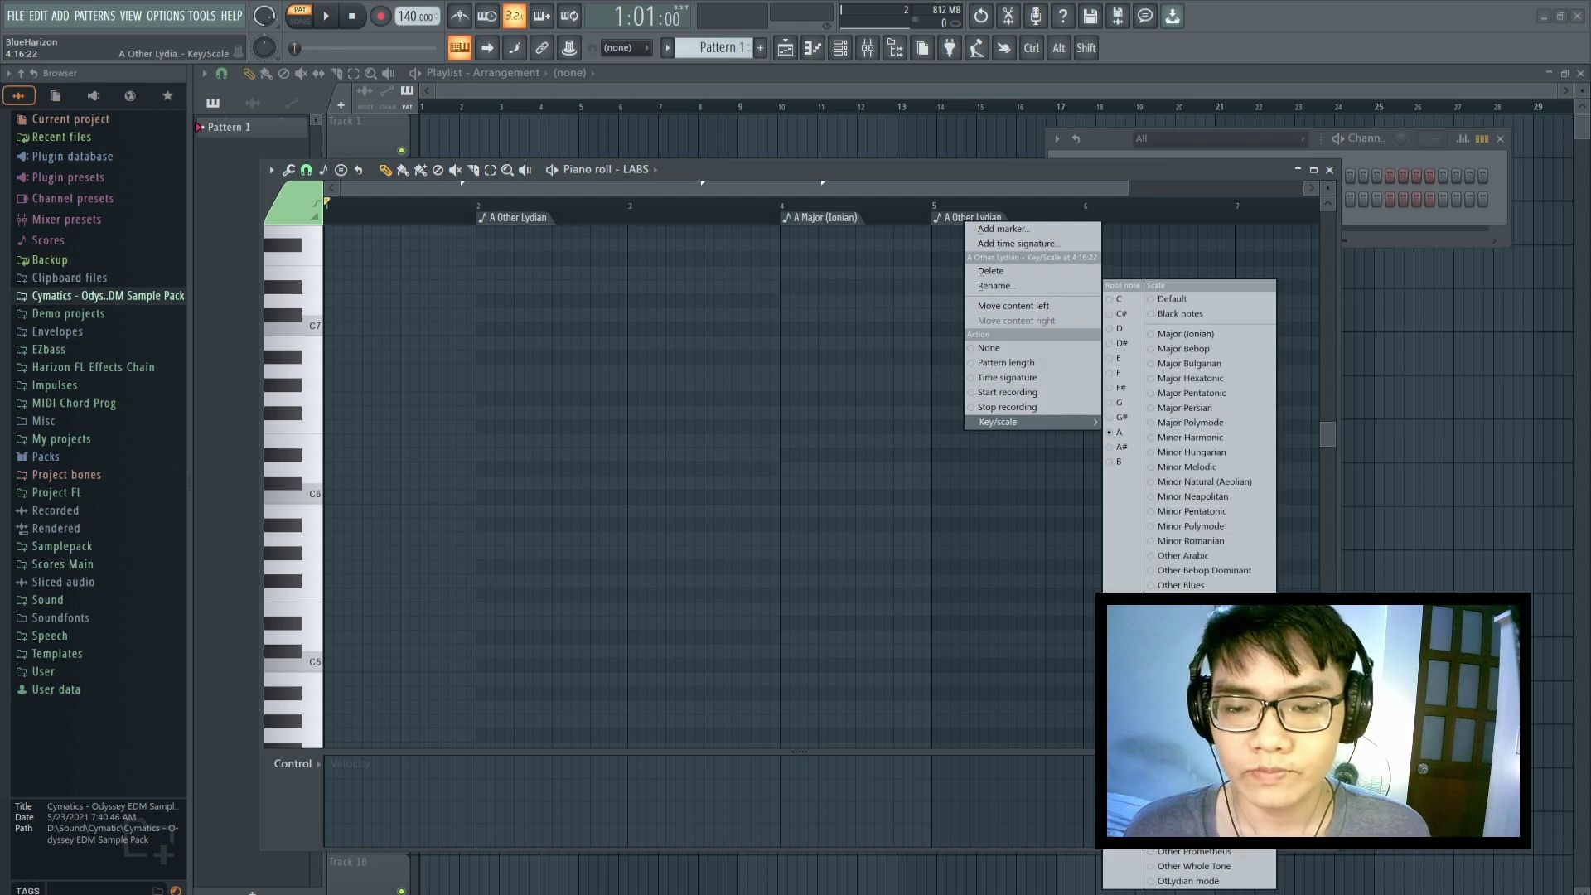
{"action": "left_click", "coordinate": [1194, 719]}
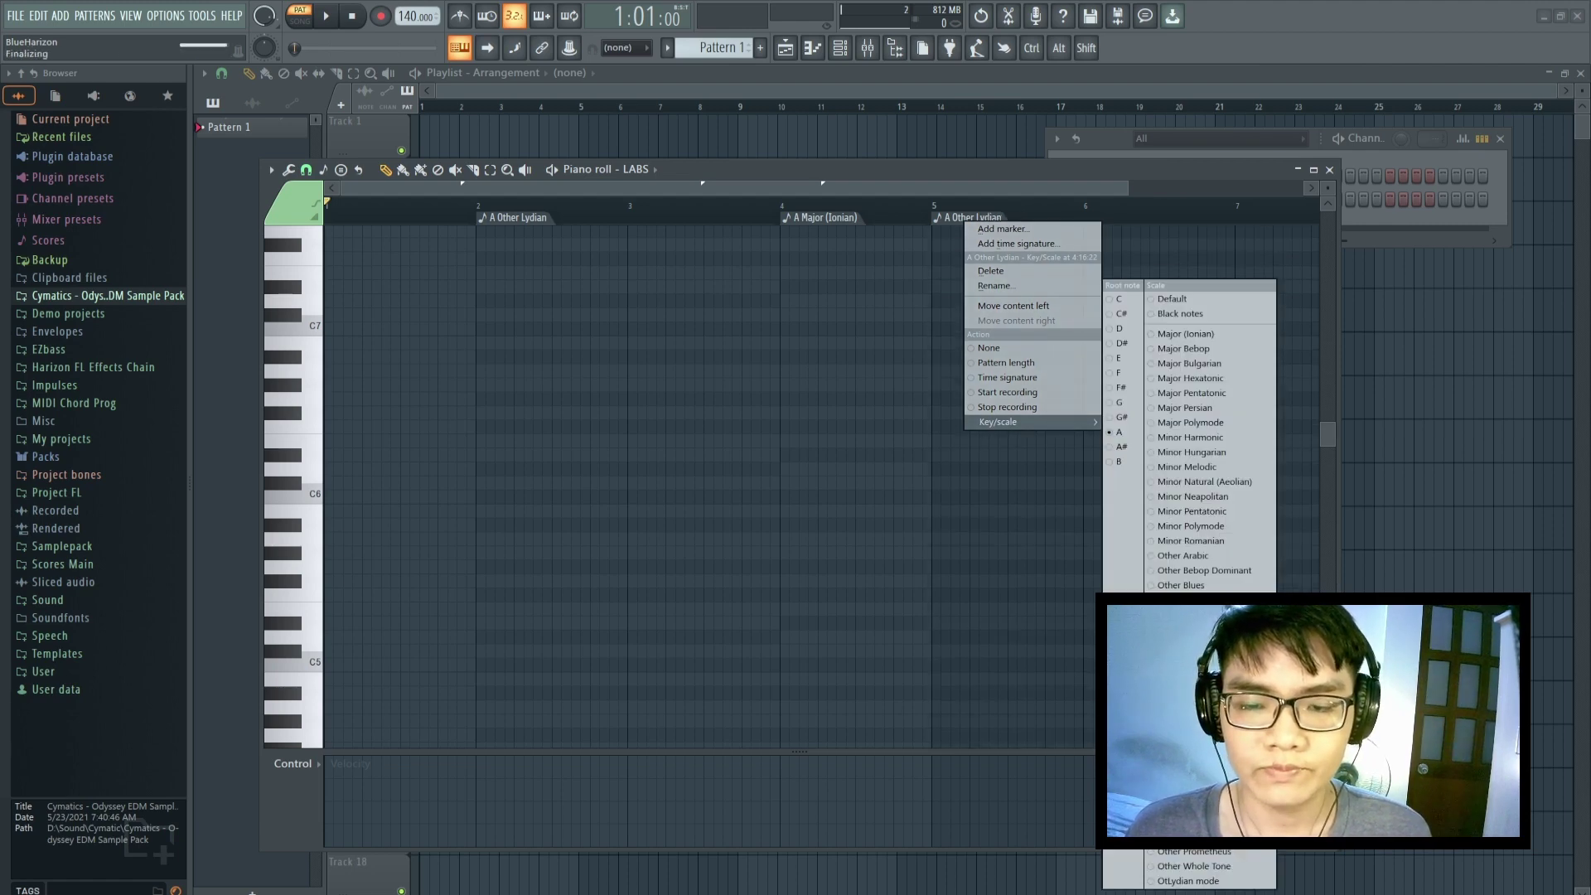
{"action": "left_click", "coordinate": [938, 613]}
Build a one-bar chord of A5, C#6 and E6 at the start of bar 2 and briefly play it back
{"action": "scroll", "coordinate": [736, 205], "scroll_direction": "down", "scroll_amount": 2}
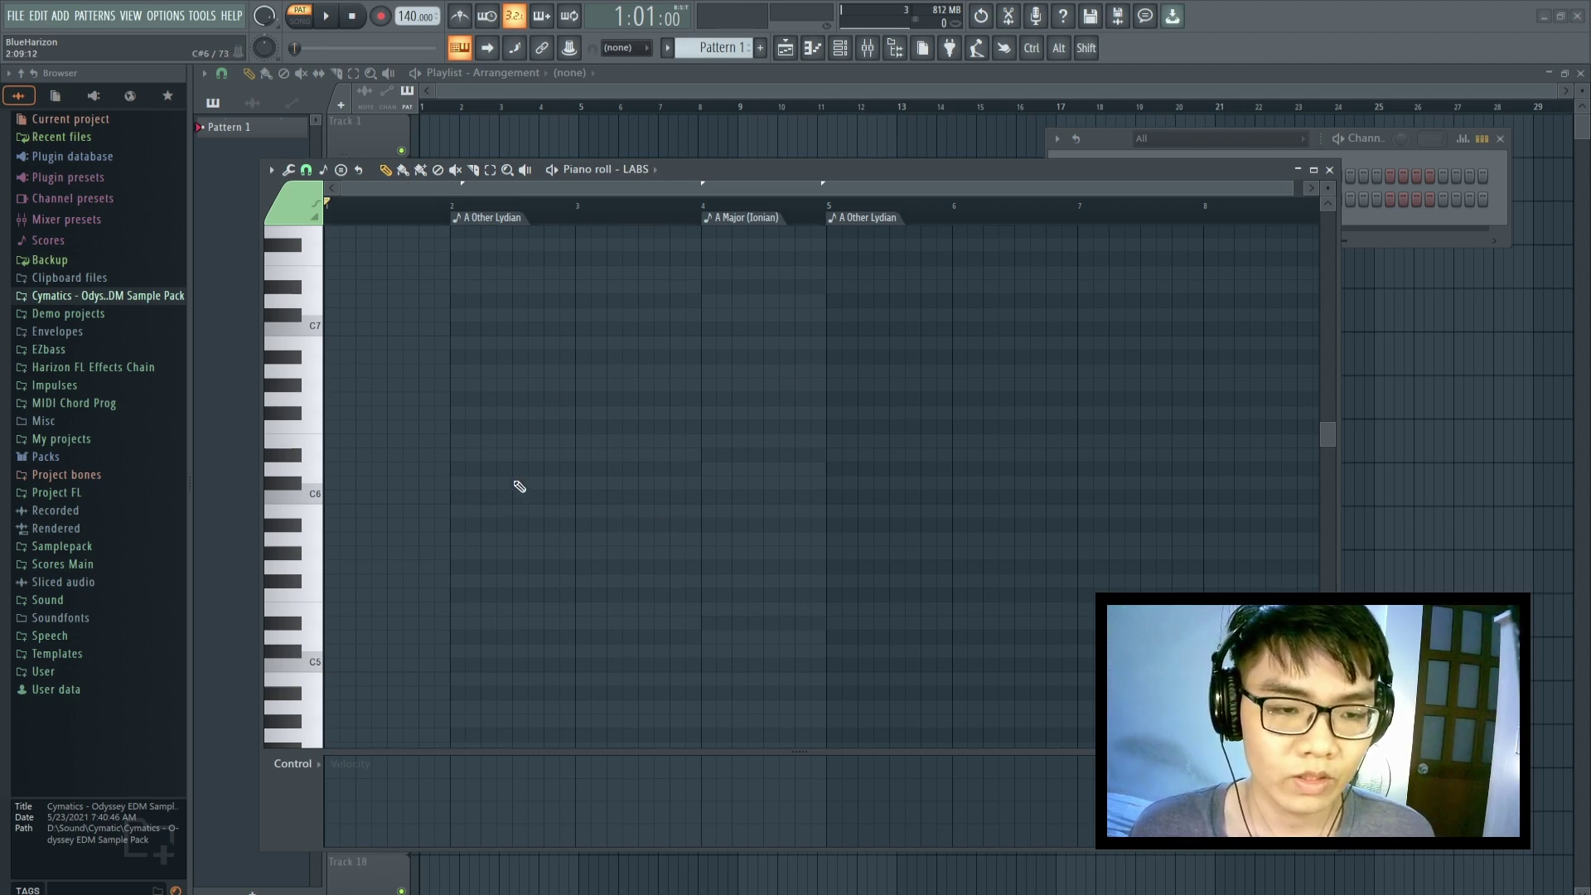
{"action": "mouse_move", "coordinate": [459, 421]}
{"action": "left_mouse_down"}
{"action": "mouse_move", "coordinate": [469, 545]}
{"action": "mouse_move", "coordinate": [574, 544]}
{"action": "left_mouse_up"}
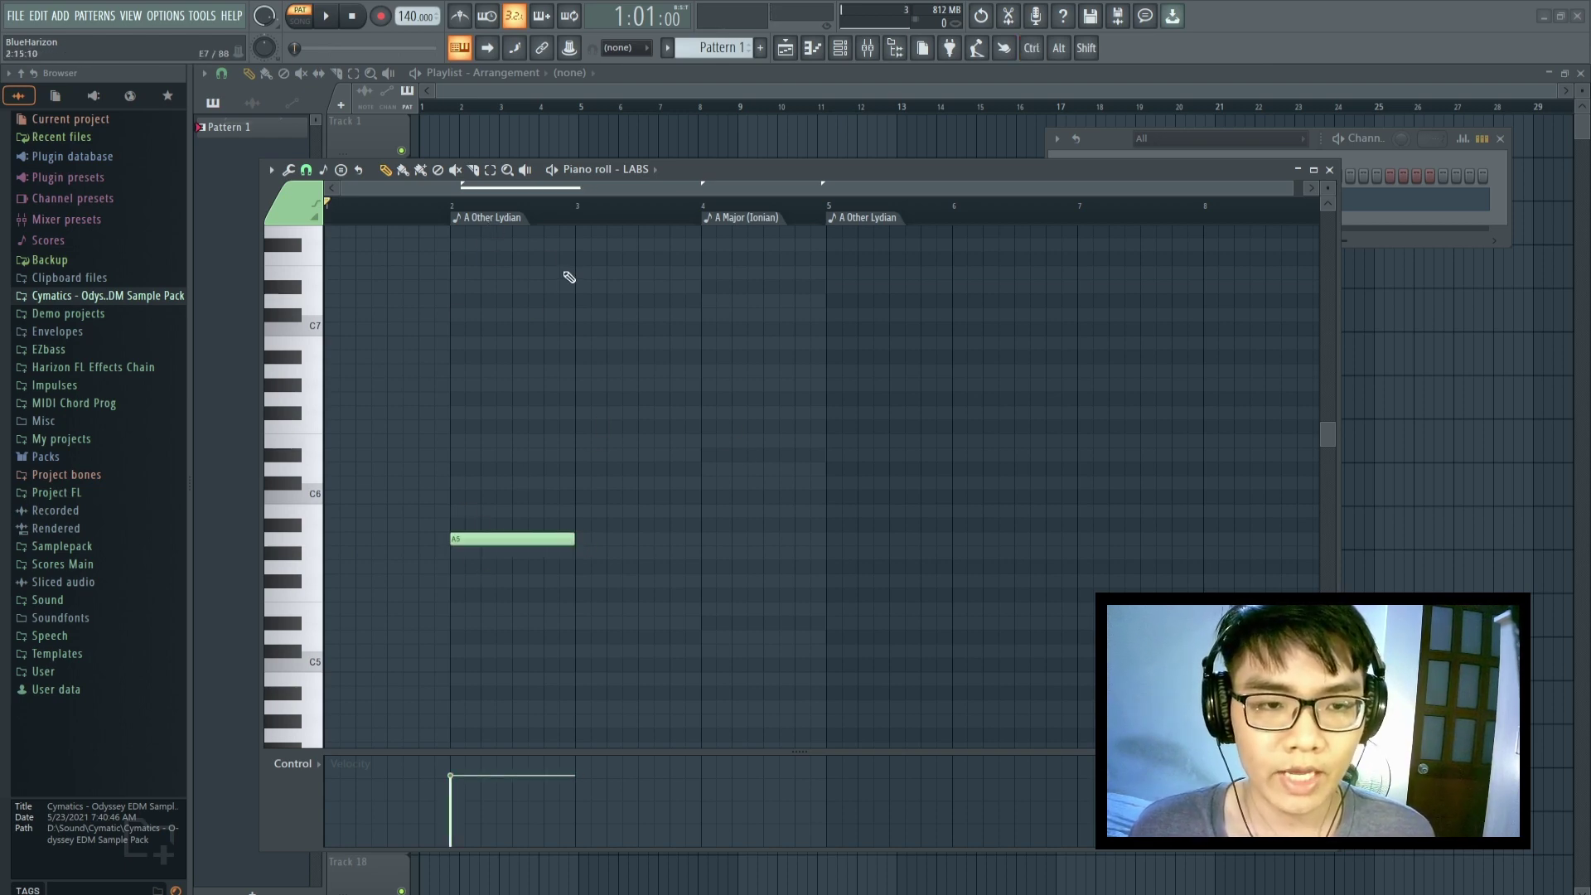
{"action": "left_click", "coordinate": [460, 484]}
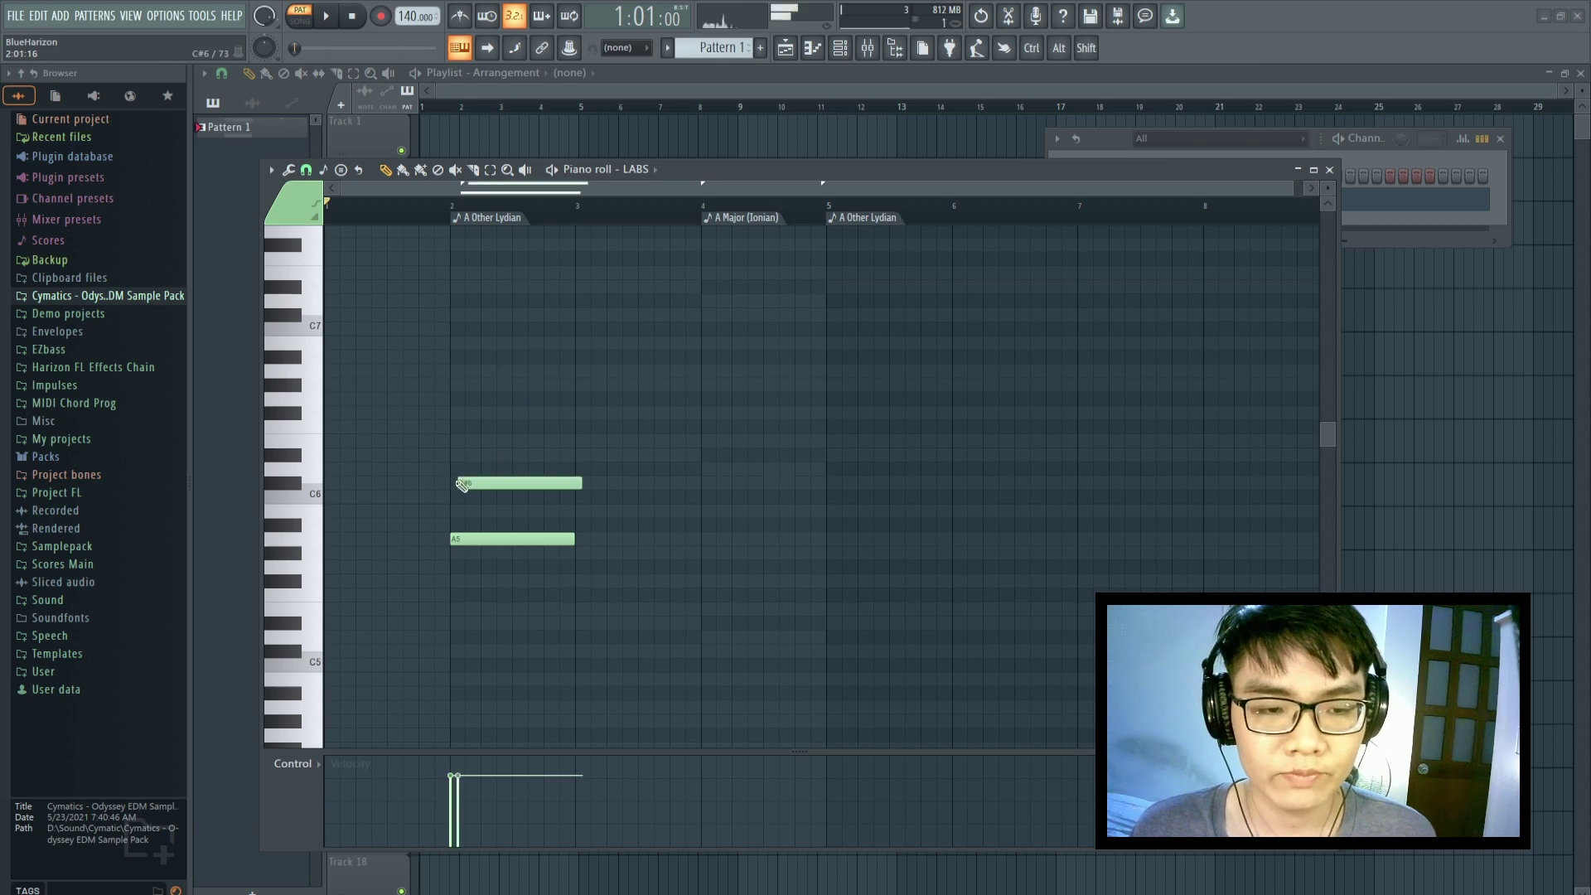
{"action": "left_click_drag", "start_coordinate": [473, 478], "coordinate": [465, 479]}
{"action": "left_click", "coordinate": [454, 441]}
{"action": "key", "text": "space"}
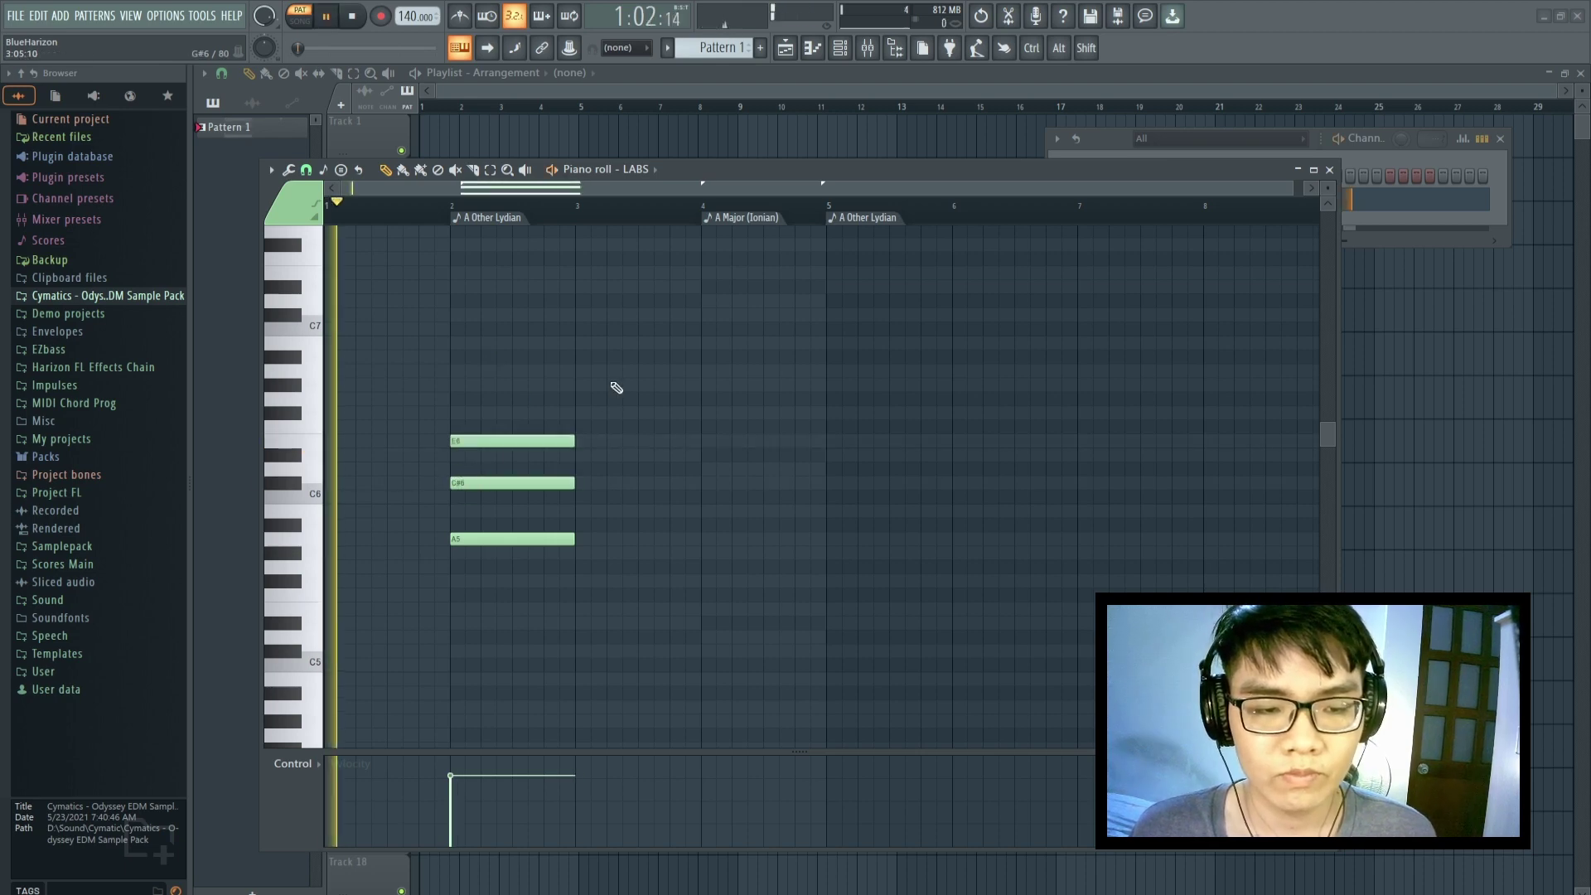
{"action": "key", "text": "space"}
Add a one-bar chord of A5, D#6 and F#6 at bar 3 with the pattern playing
{"action": "left_click", "coordinate": [595, 526]}
{"action": "left_click_drag", "start_coordinate": [595, 525], "coordinate": [586, 540]}
{"action": "key", "text": "space"}
{"action": "left_click", "coordinate": [577, 455]}
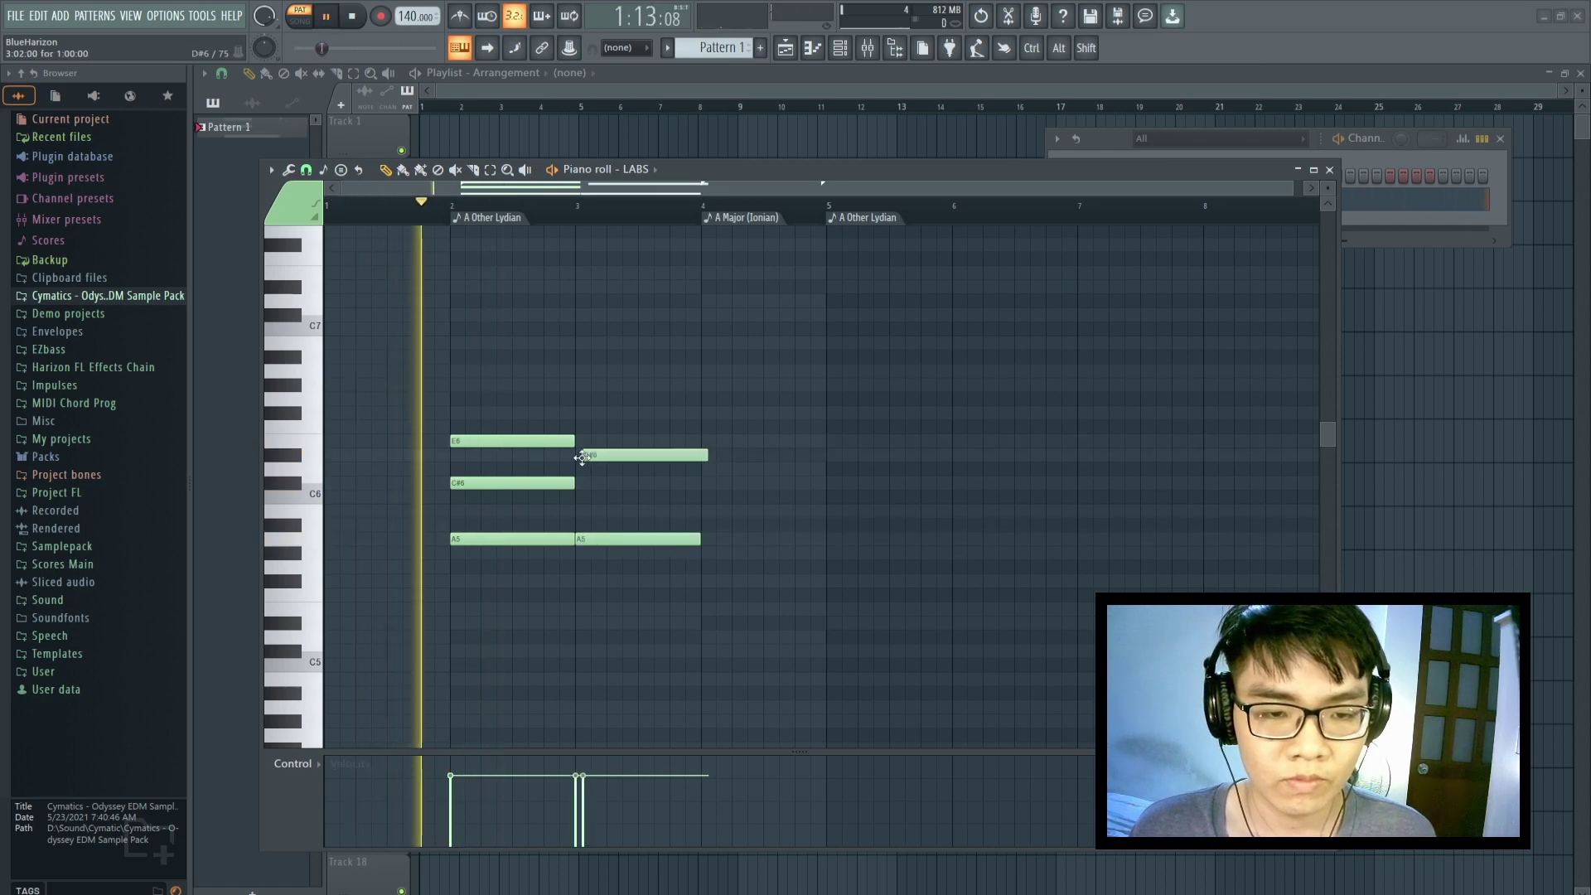
{"action": "left_click", "coordinate": [577, 413]}
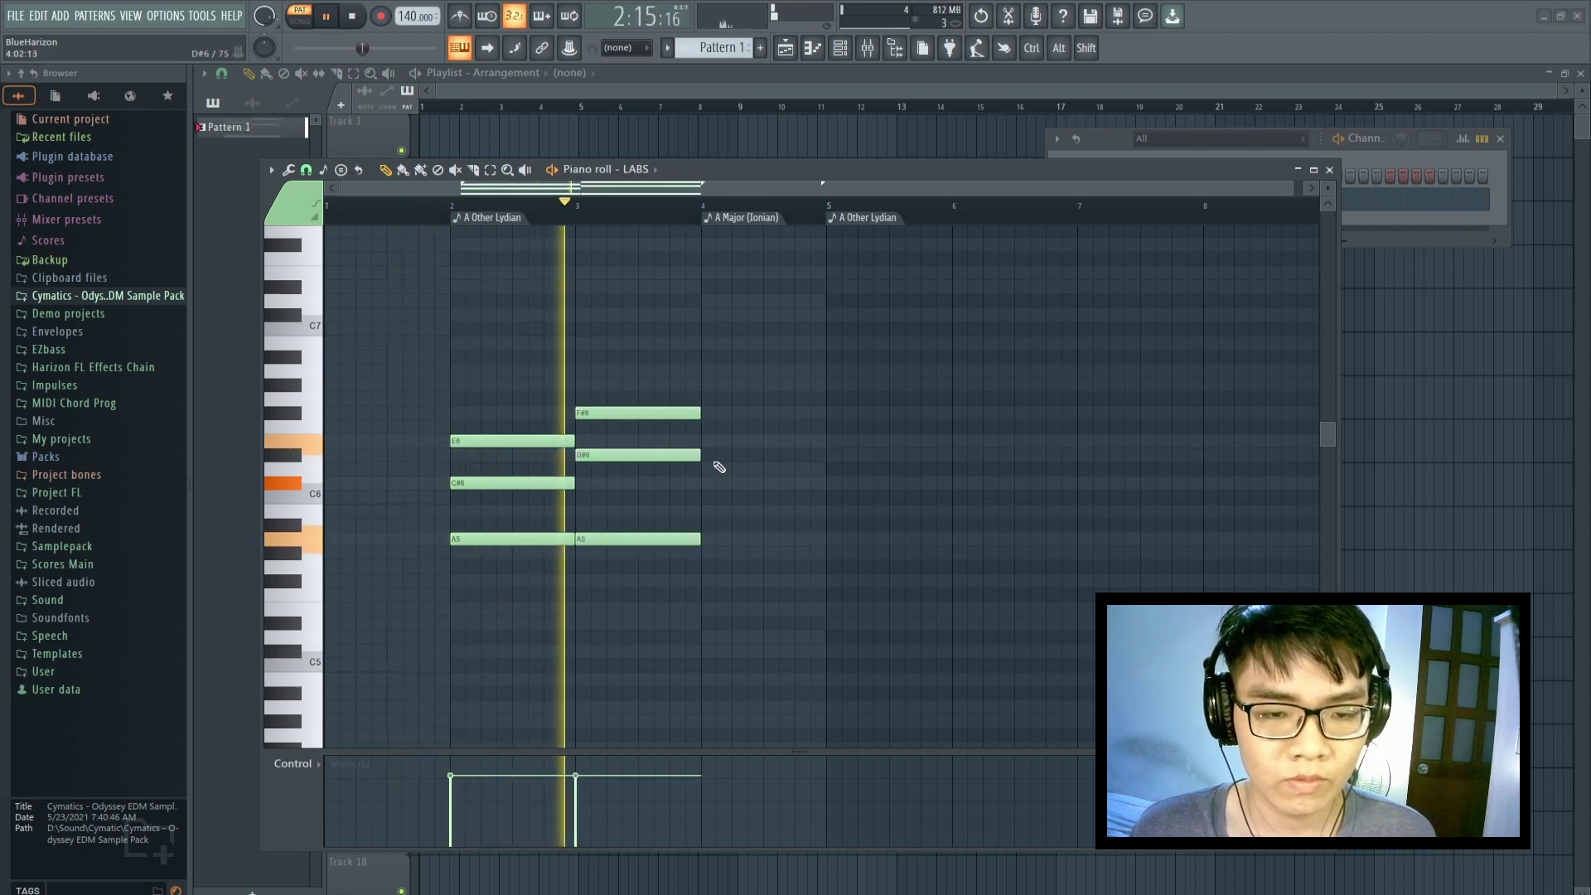
Add a one-bar chord at bar 4 under the A Major marker, adjusted to A5, D6 and F#6
{"action": "left_click", "coordinate": [706, 441]}
{"action": "left_click", "coordinate": [706, 484]}
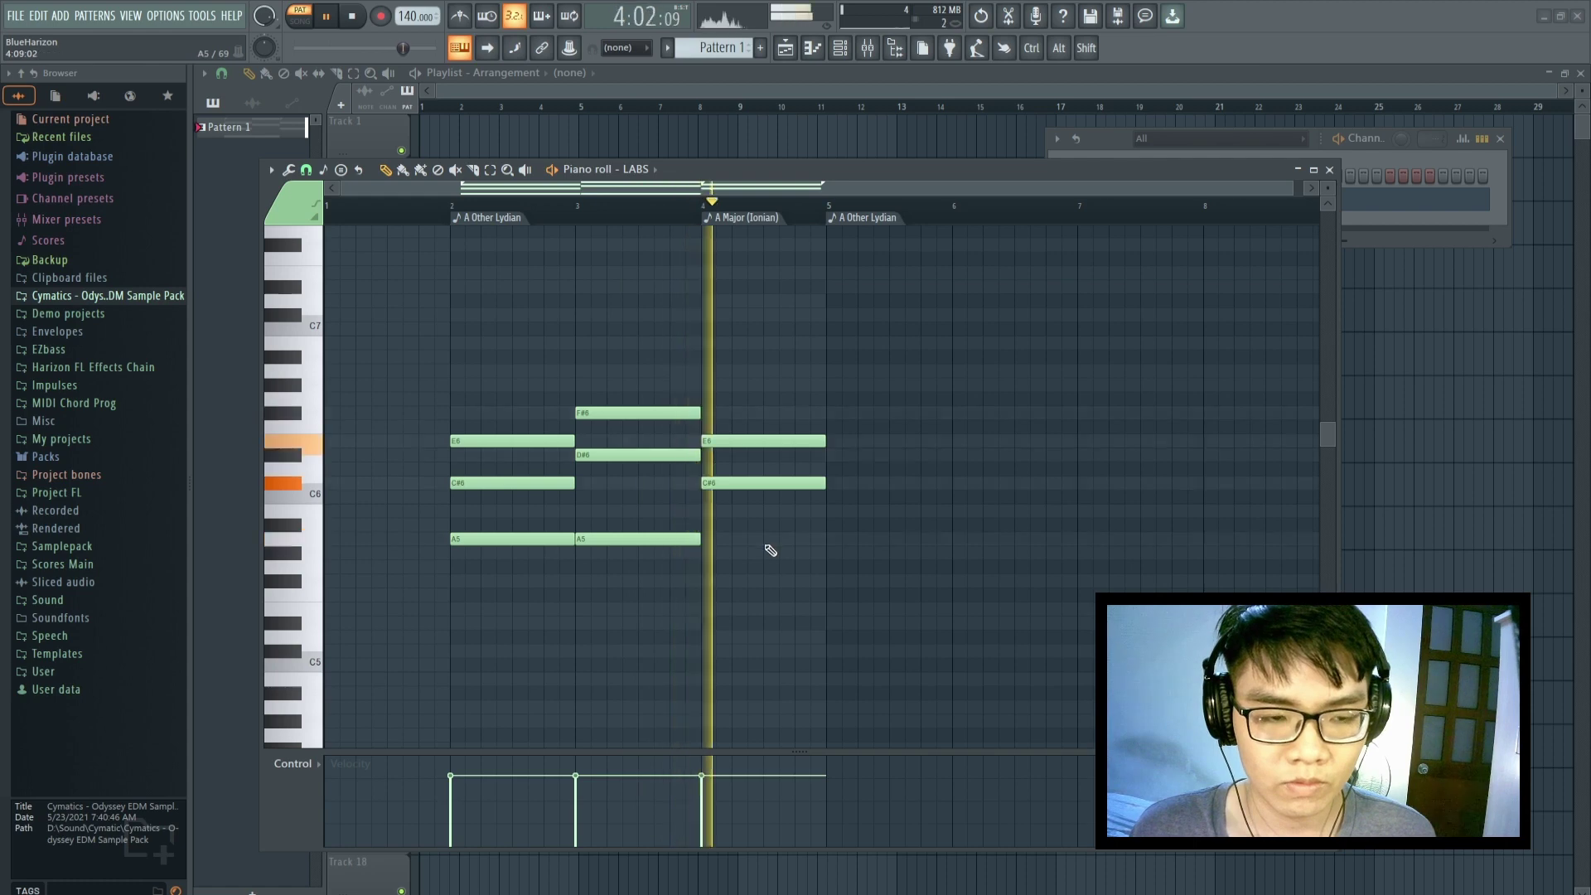
{"action": "left_click_drag", "start_coordinate": [719, 484], "coordinate": [718, 414]}
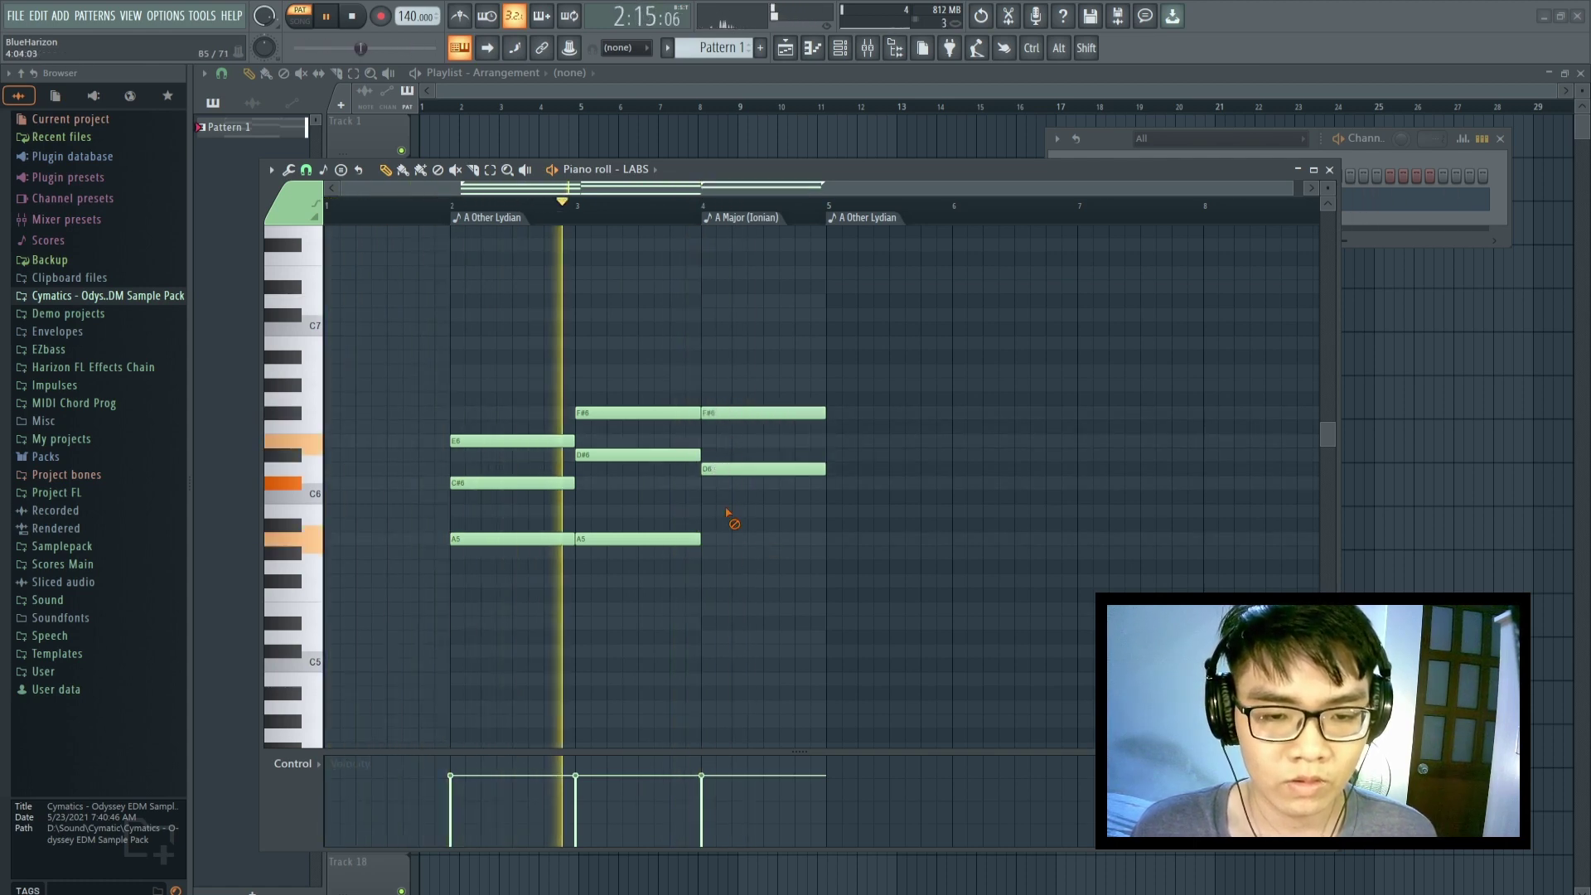
{"action": "left_click", "coordinate": [713, 538]}
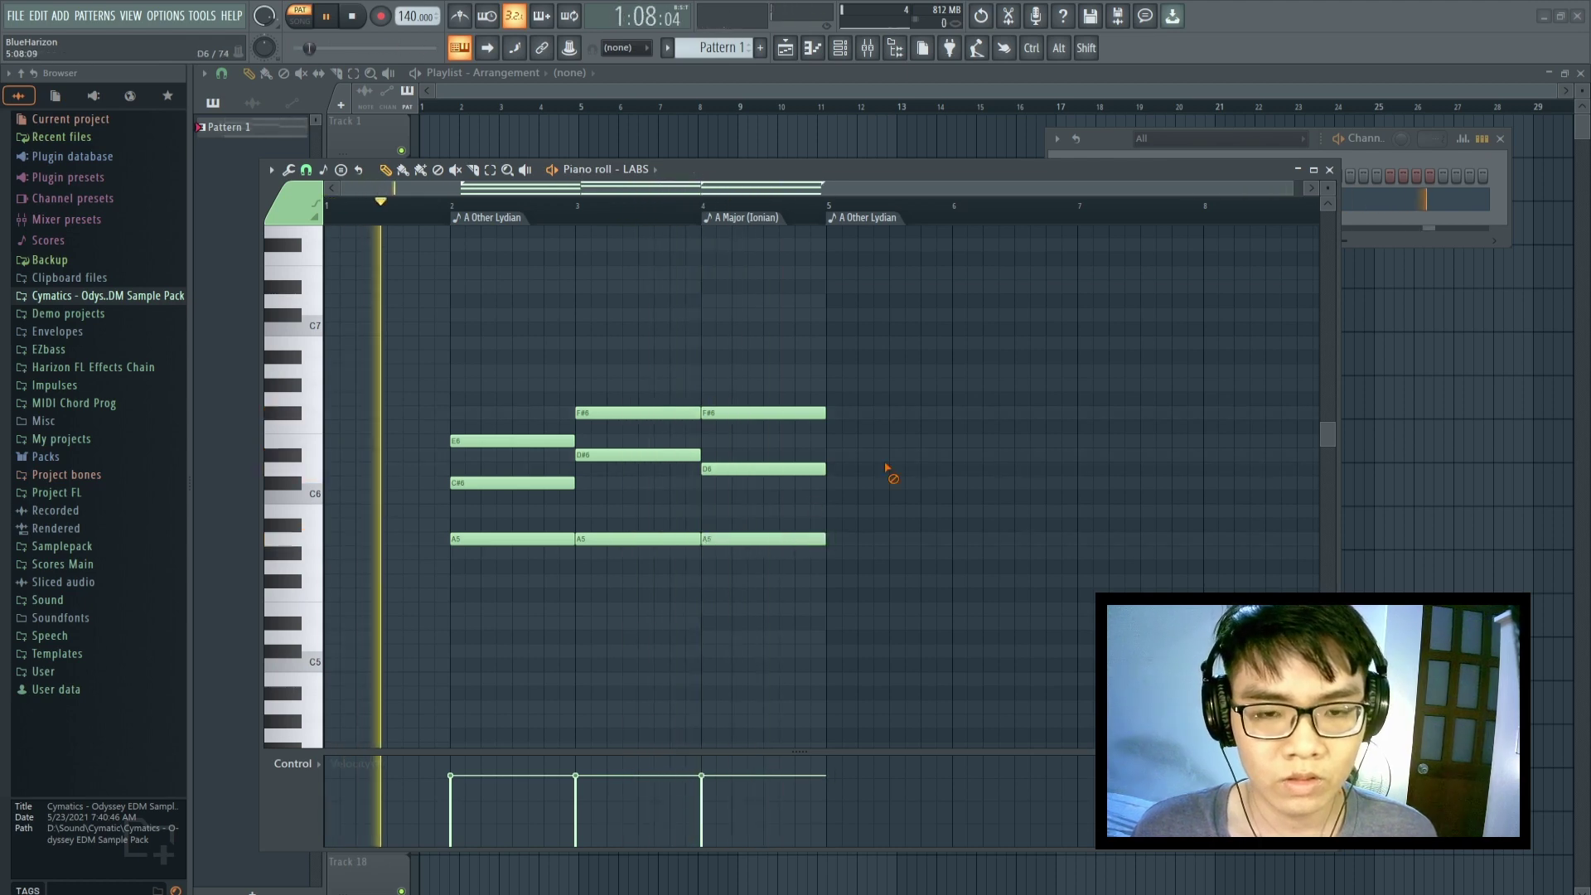
Add a one-bar chord of F#5, C#6 and E6 at bar 5 and stop playback
{"action": "left_click", "coordinate": [833, 580]}
{"action": "left_click", "coordinate": [833, 482]}
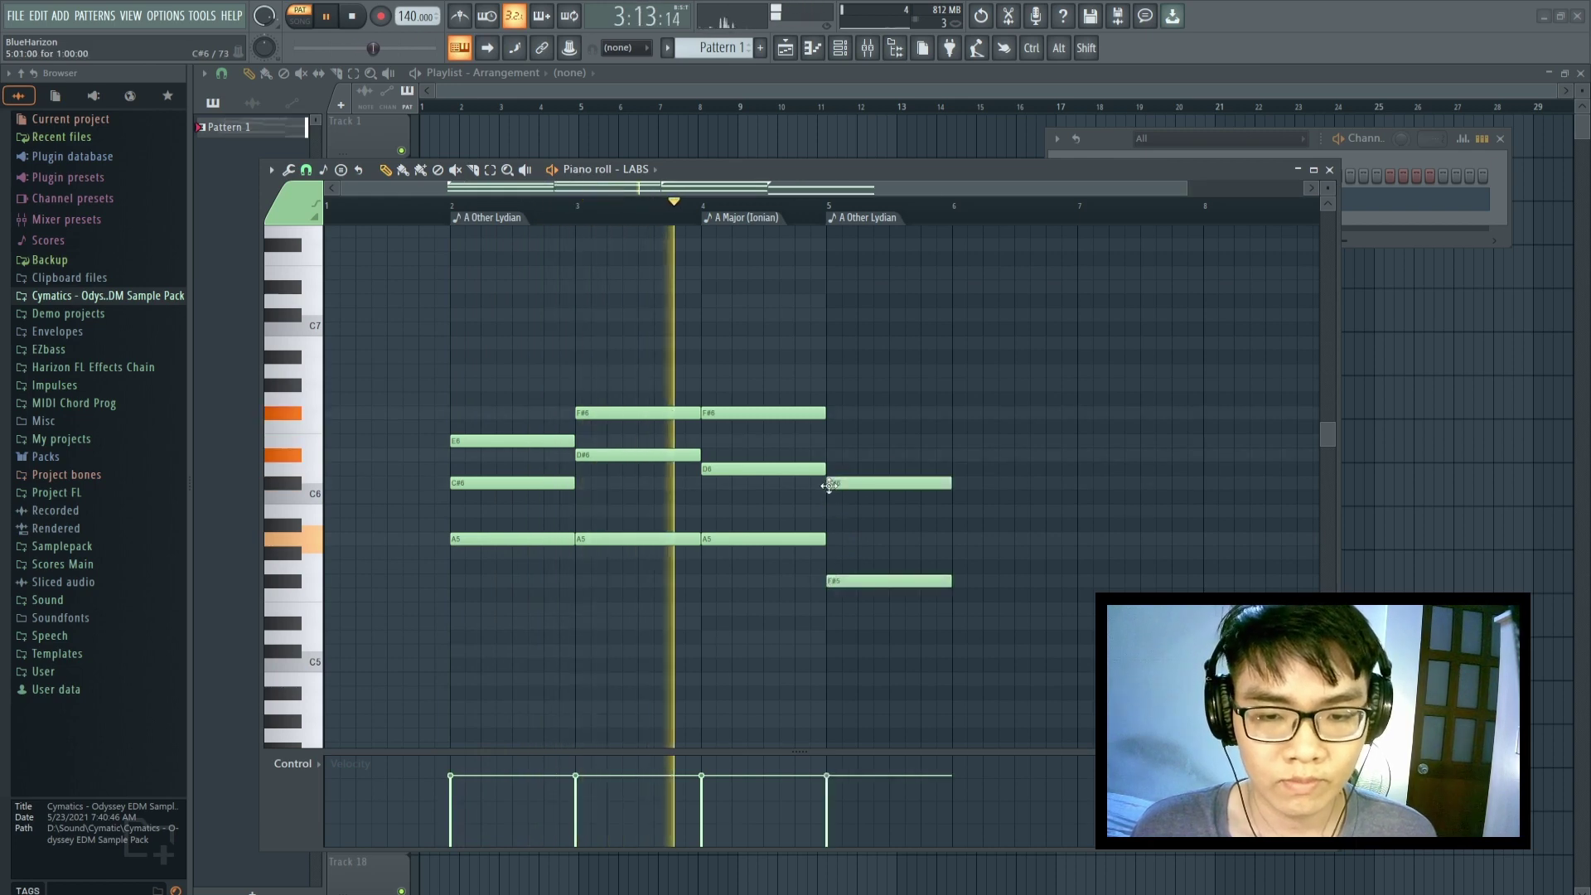
{"action": "left_click", "coordinate": [835, 440]}
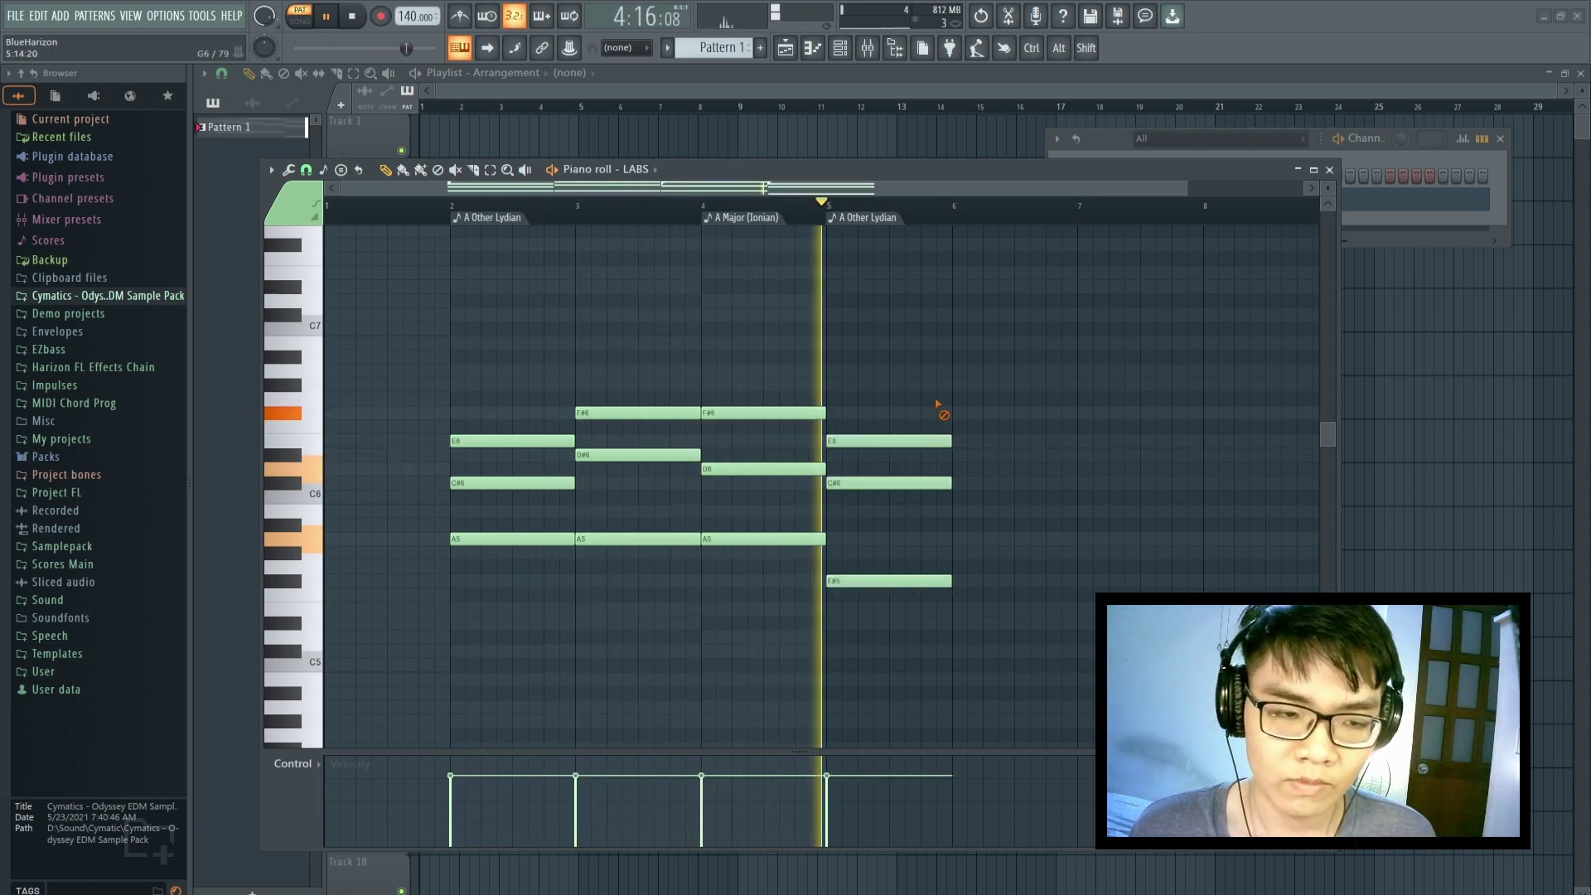
{"action": "key", "text": "space"}
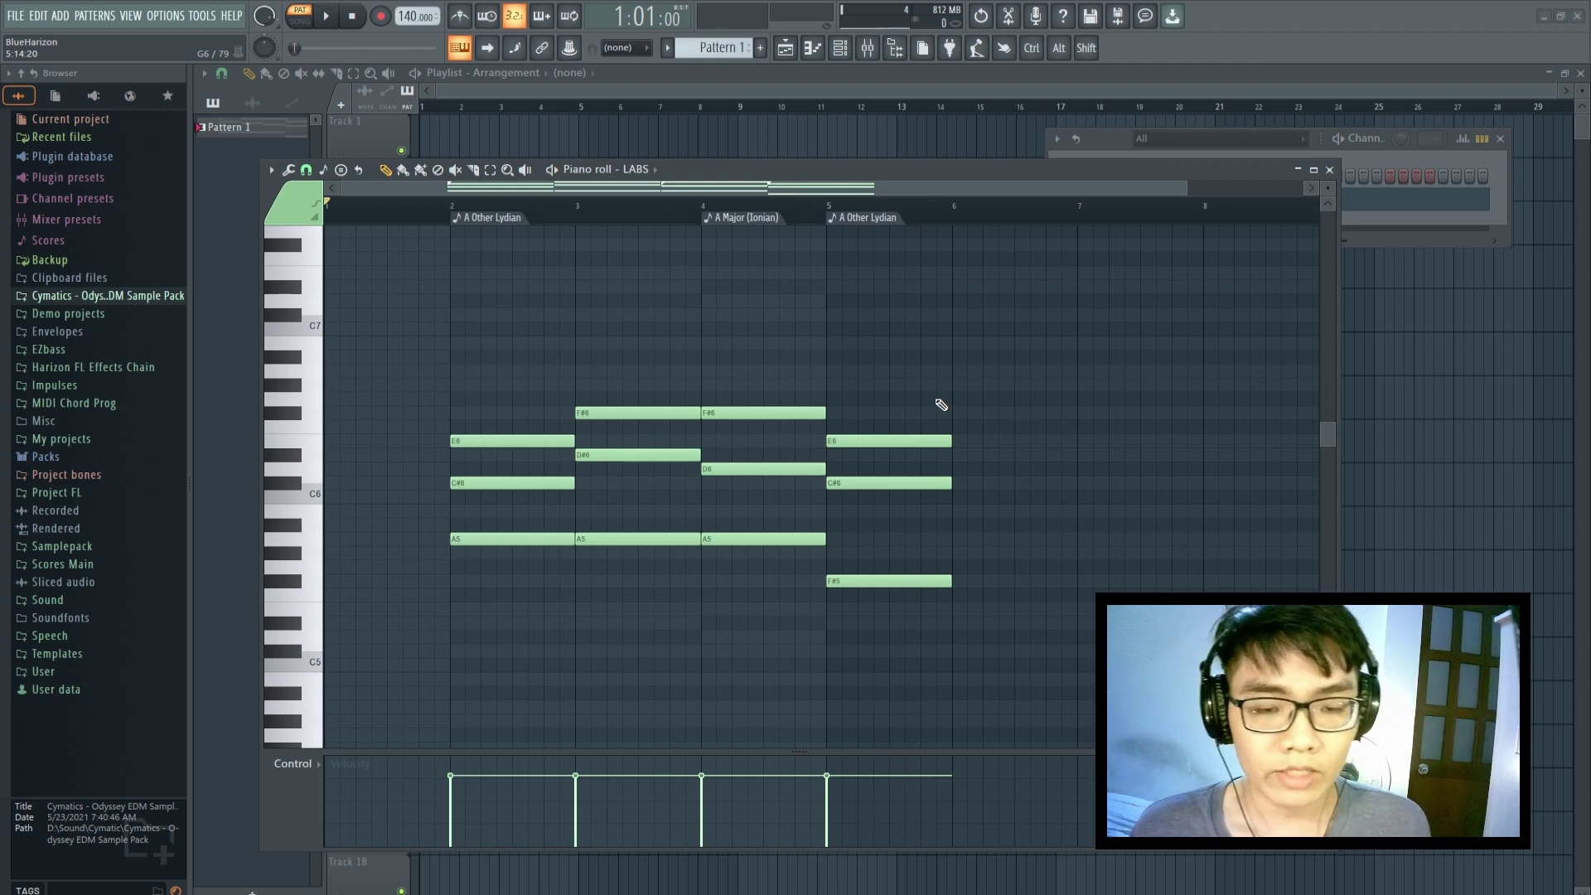
{"action": "left_click", "coordinate": [746, 469]}
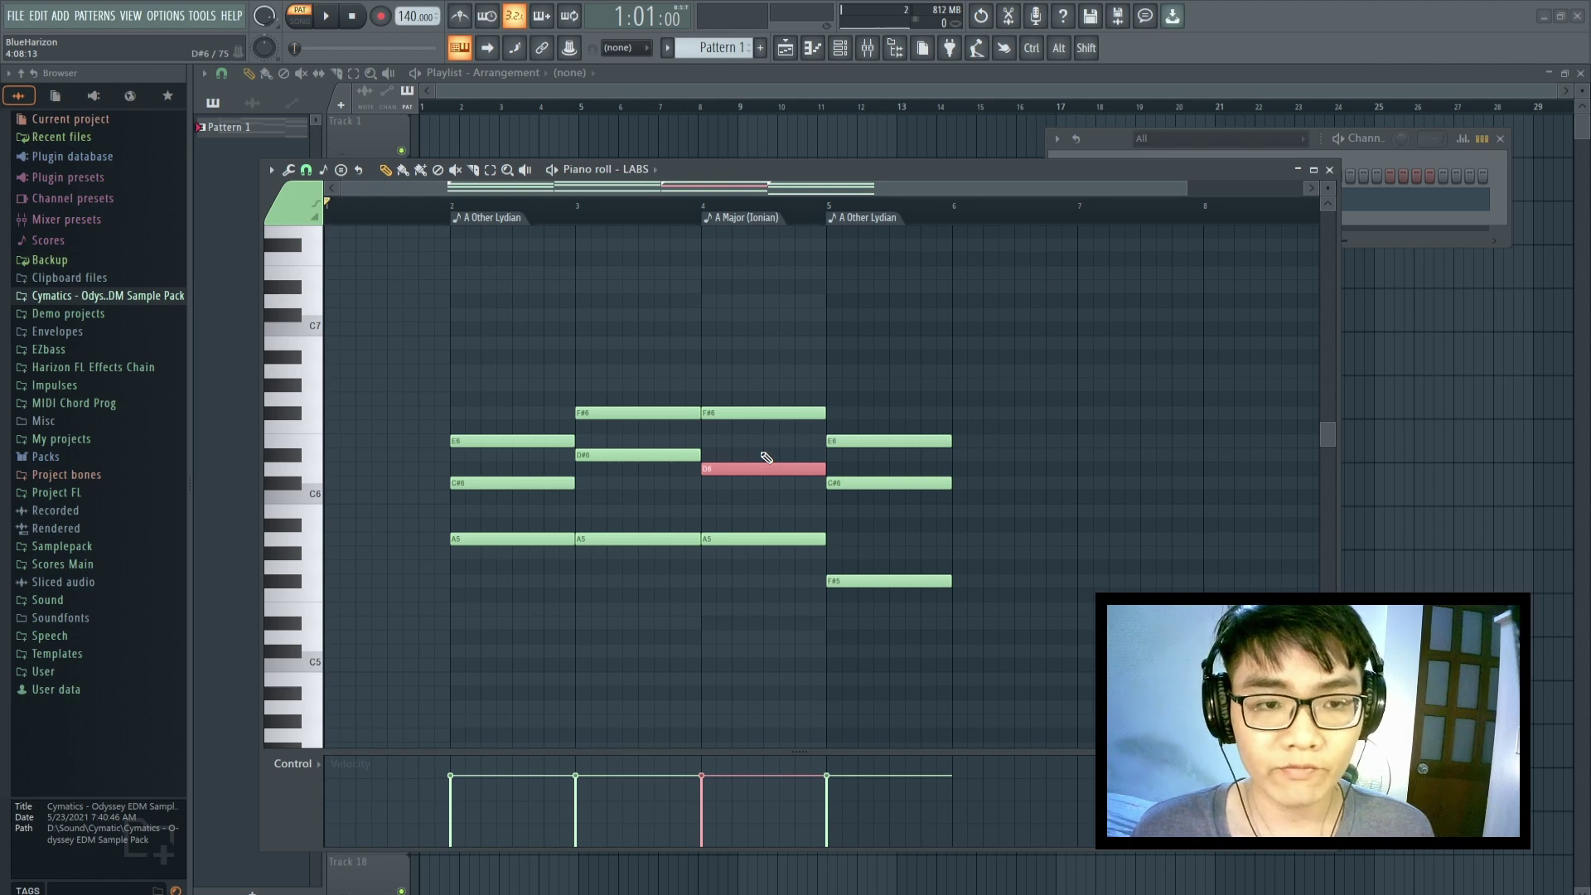
{"action": "mouse_move", "coordinate": [762, 469]}
{"action": "left_mouse_down"}
{"action": "mouse_move", "coordinate": [641, 469]}
{"action": "mouse_move", "coordinate": [900, 476]}
{"action": "mouse_move", "coordinate": [493, 470]}
{"action": "mouse_move", "coordinate": [784, 471]}
{"action": "left_mouse_up"}
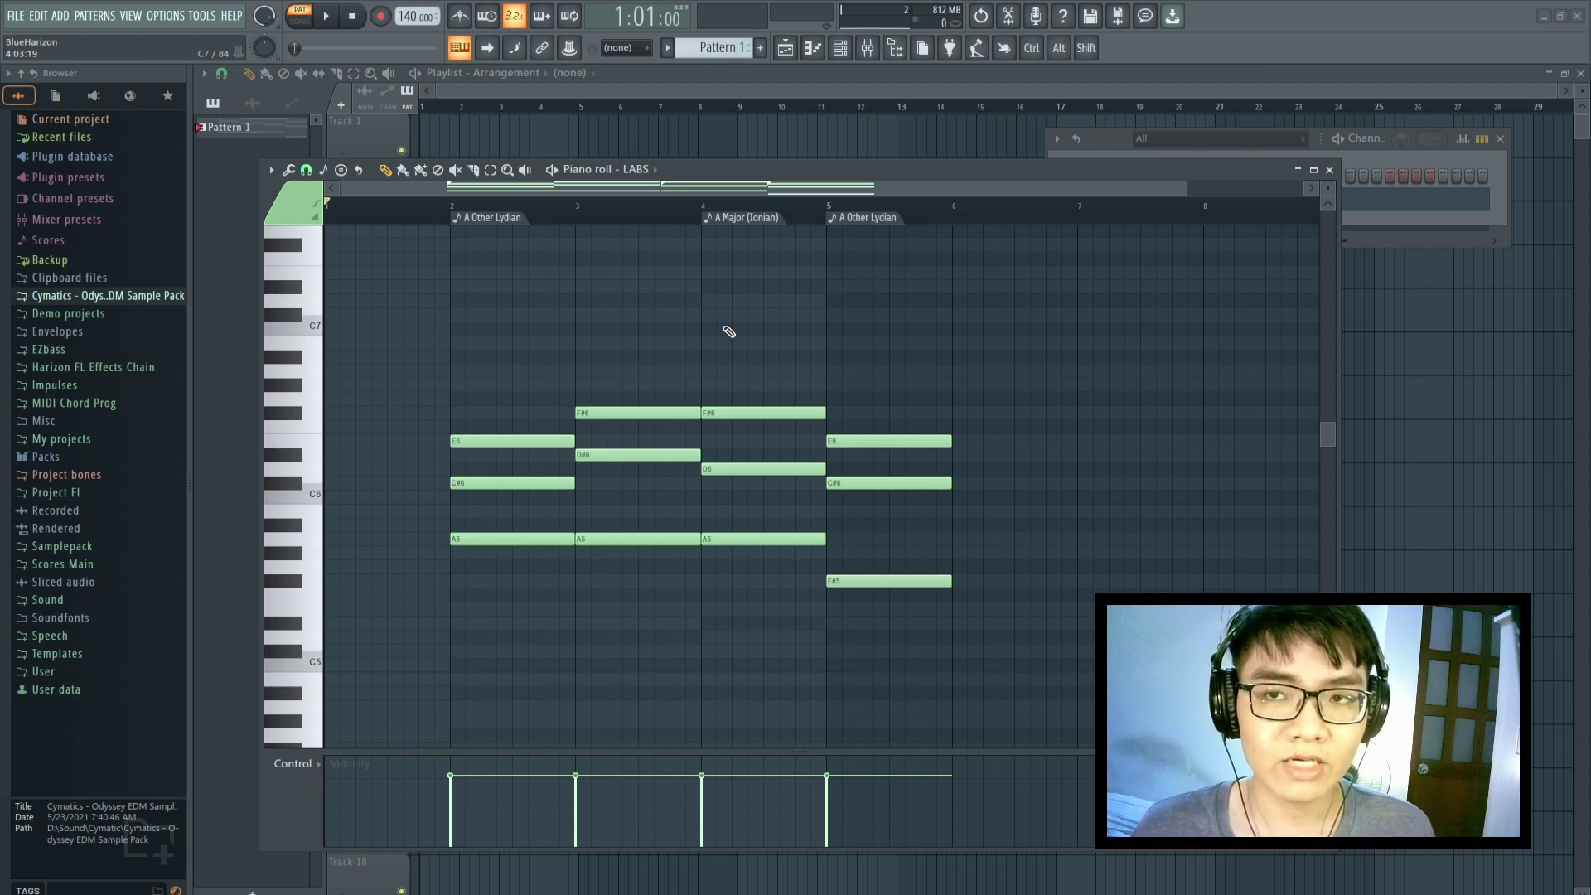
Try a melody above the bar 2 chord with short C#7, E7 and D#7 notes and start playback
{"action": "scroll", "coordinate": [729, 332], "scroll_direction": "up", "scroll_amount": 3}
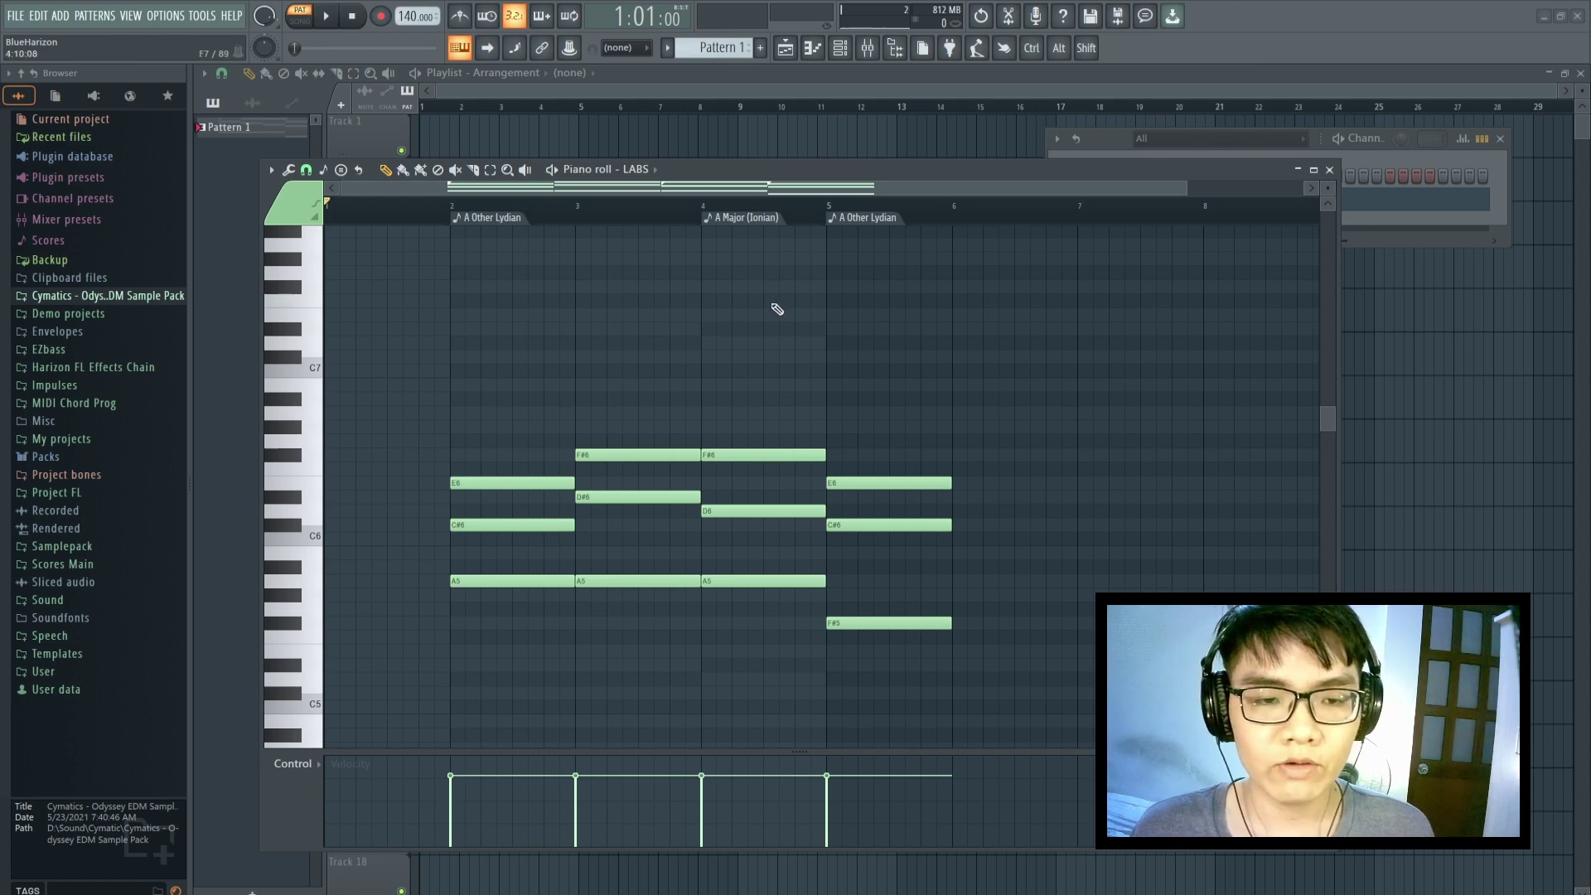
{"action": "left_click", "coordinate": [461, 358]}
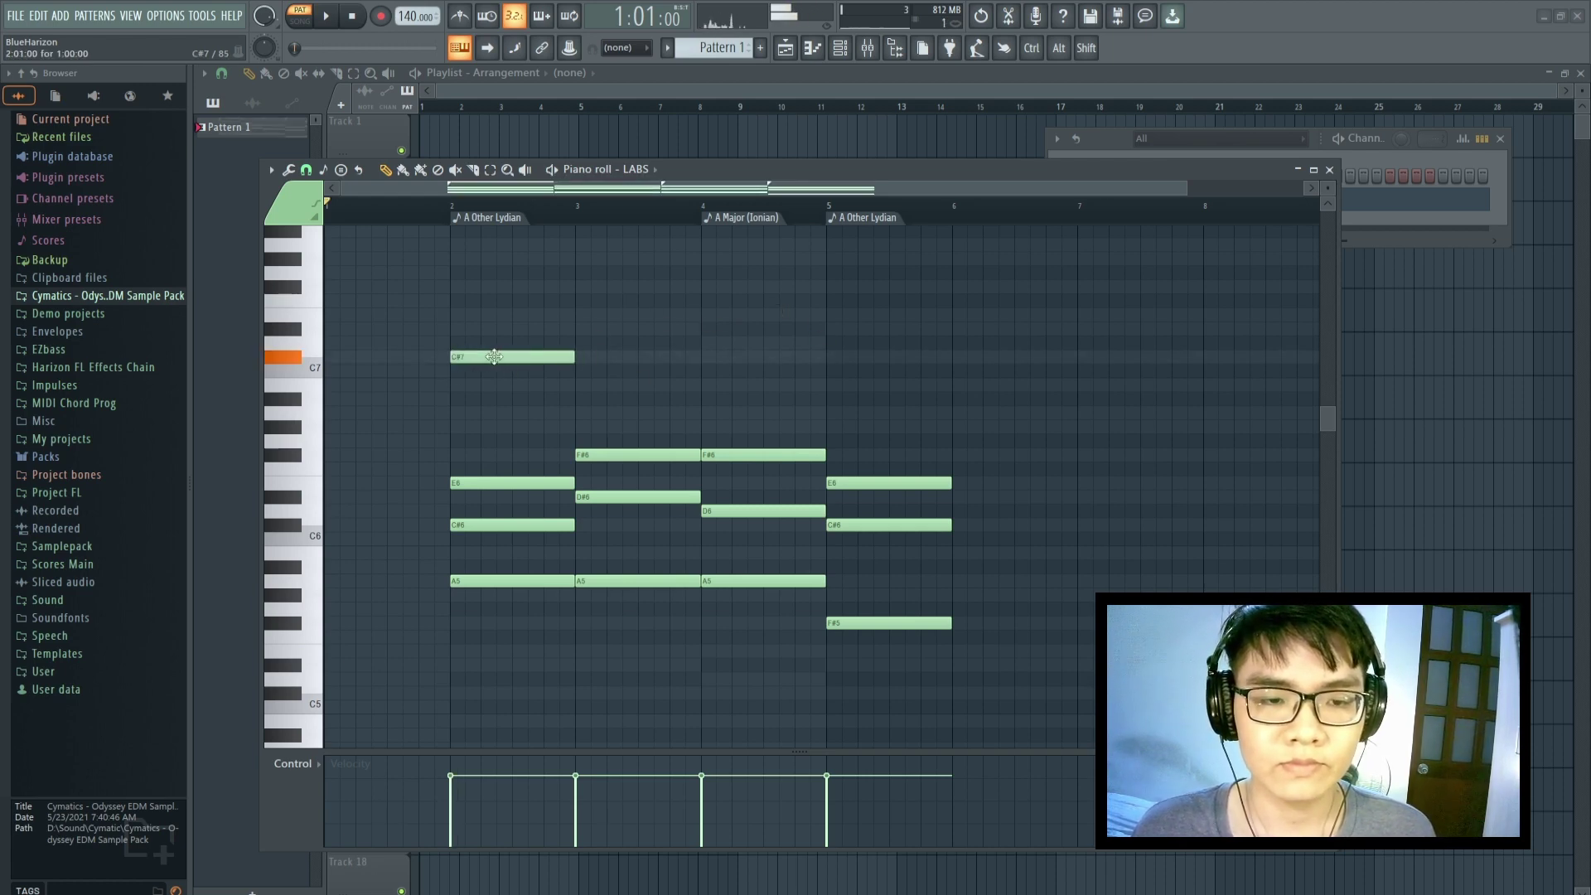
{"action": "left_click_drag", "start_coordinate": [575, 361], "coordinate": [493, 374]}
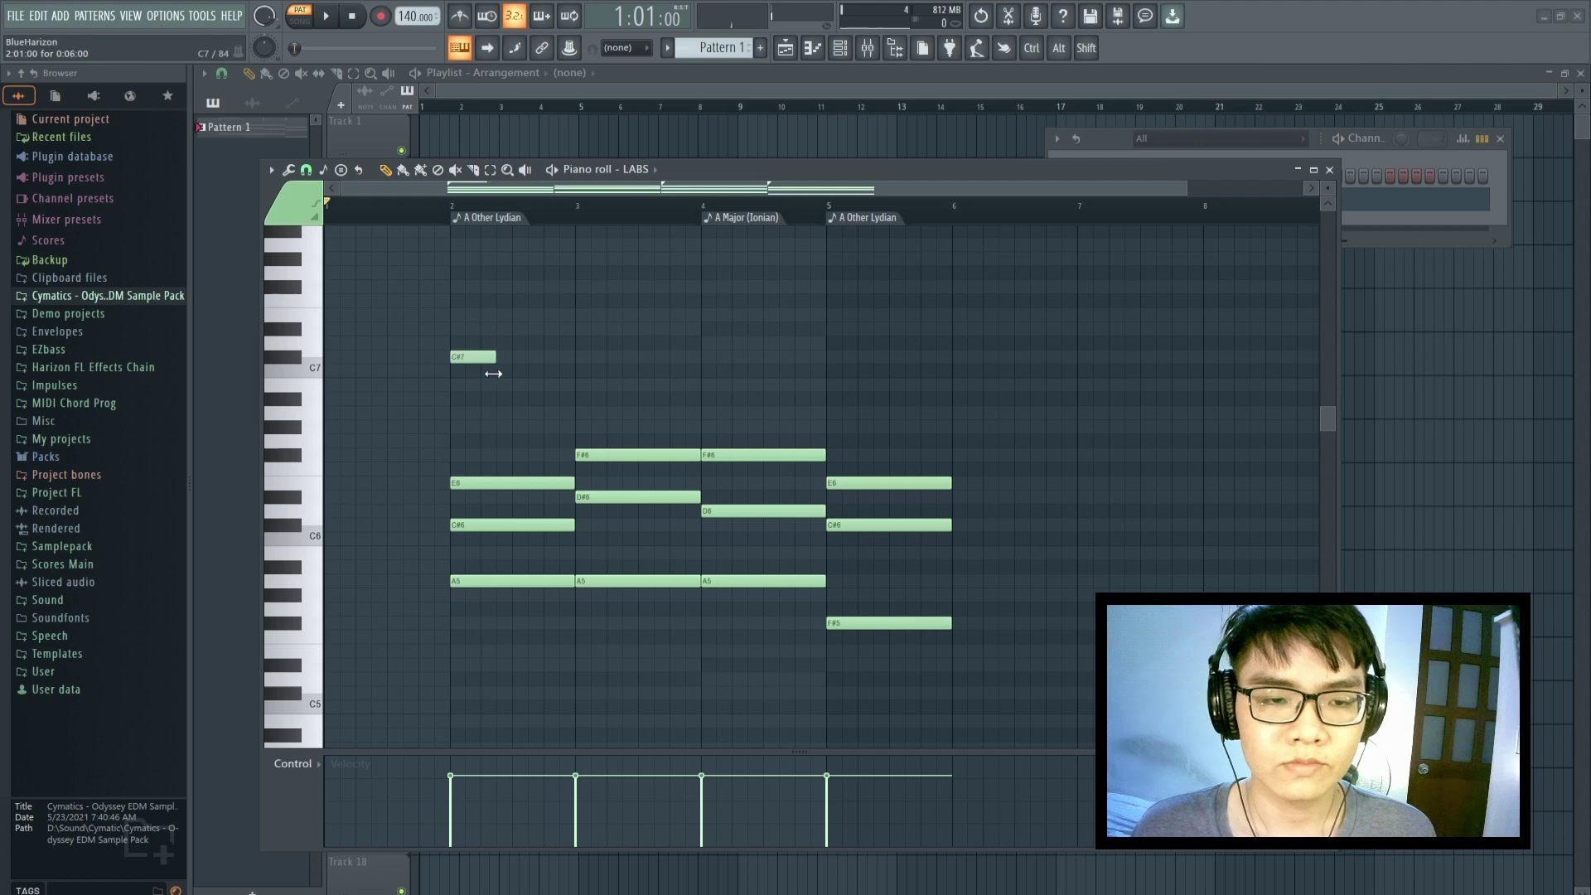
{"action": "left_click", "coordinate": [516, 315]}
{"action": "left_click", "coordinate": [548, 329]}
{"action": "key", "text": "space"}
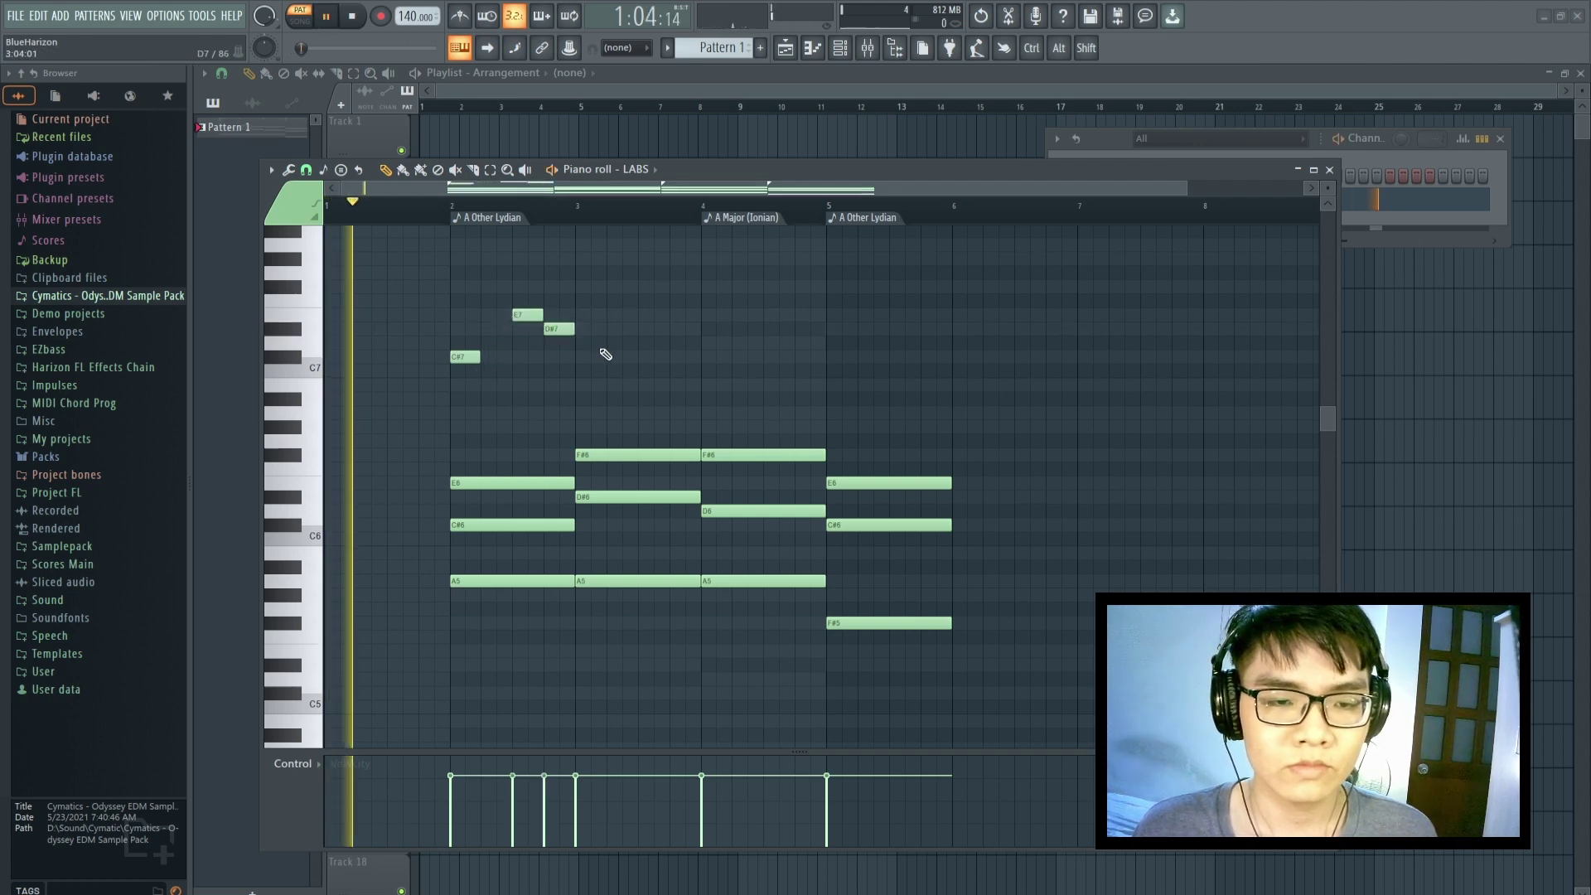
Continue the trial melody with half-bar C#7 and B6 notes in bar 3, and G#6 and A6 in bar 4
{"action": "left_click", "coordinate": [586, 358]}
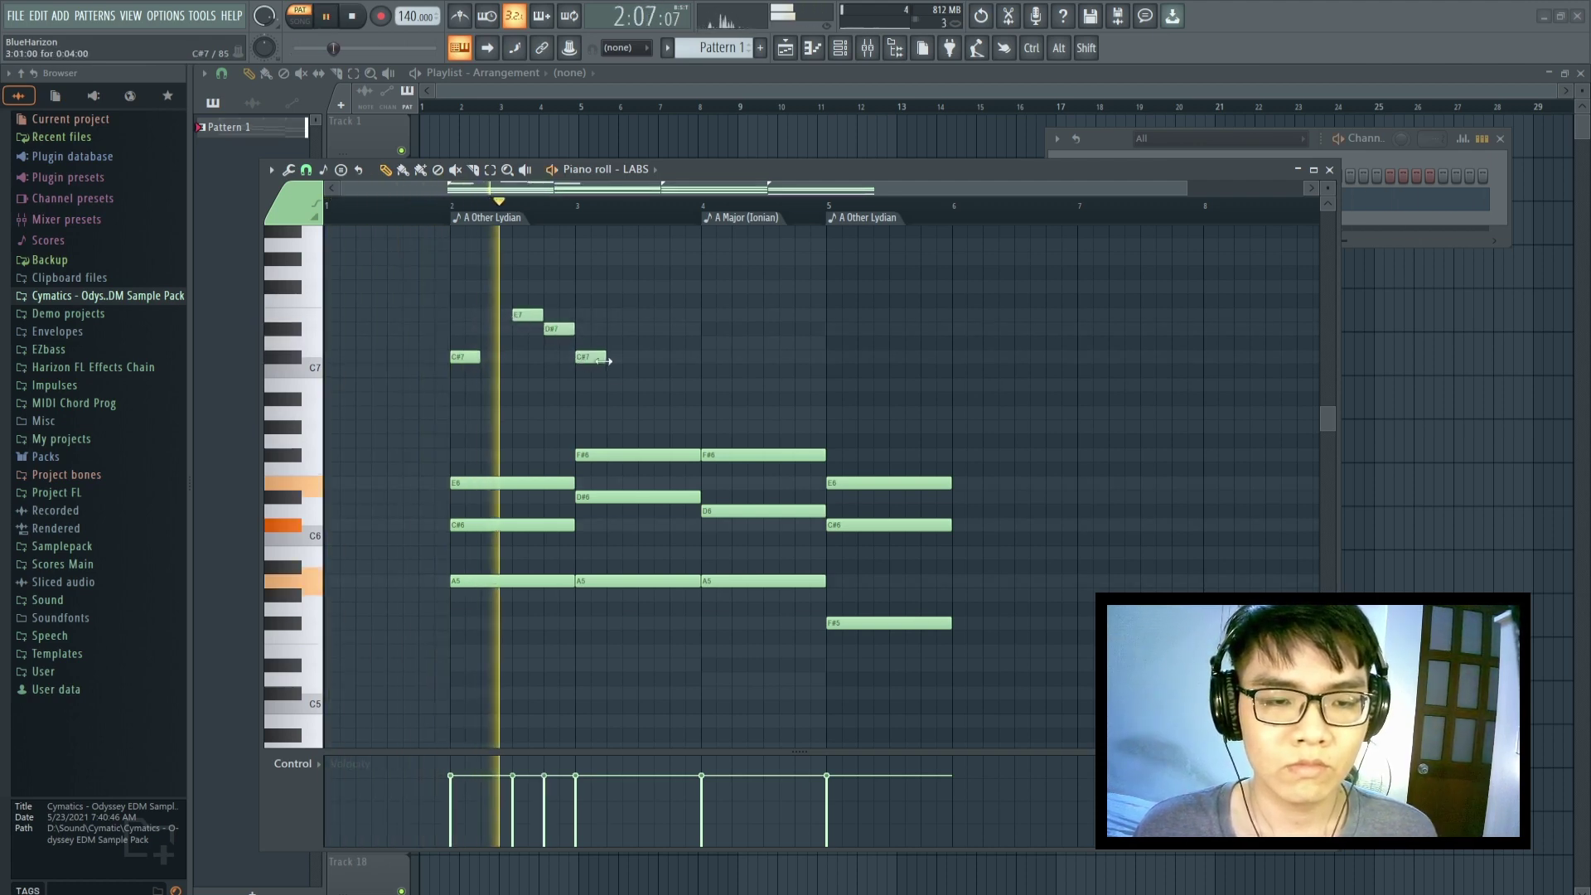
{"action": "left_click_drag", "start_coordinate": [602, 360], "coordinate": [637, 360]}
{"action": "left_click", "coordinate": [643, 385]}
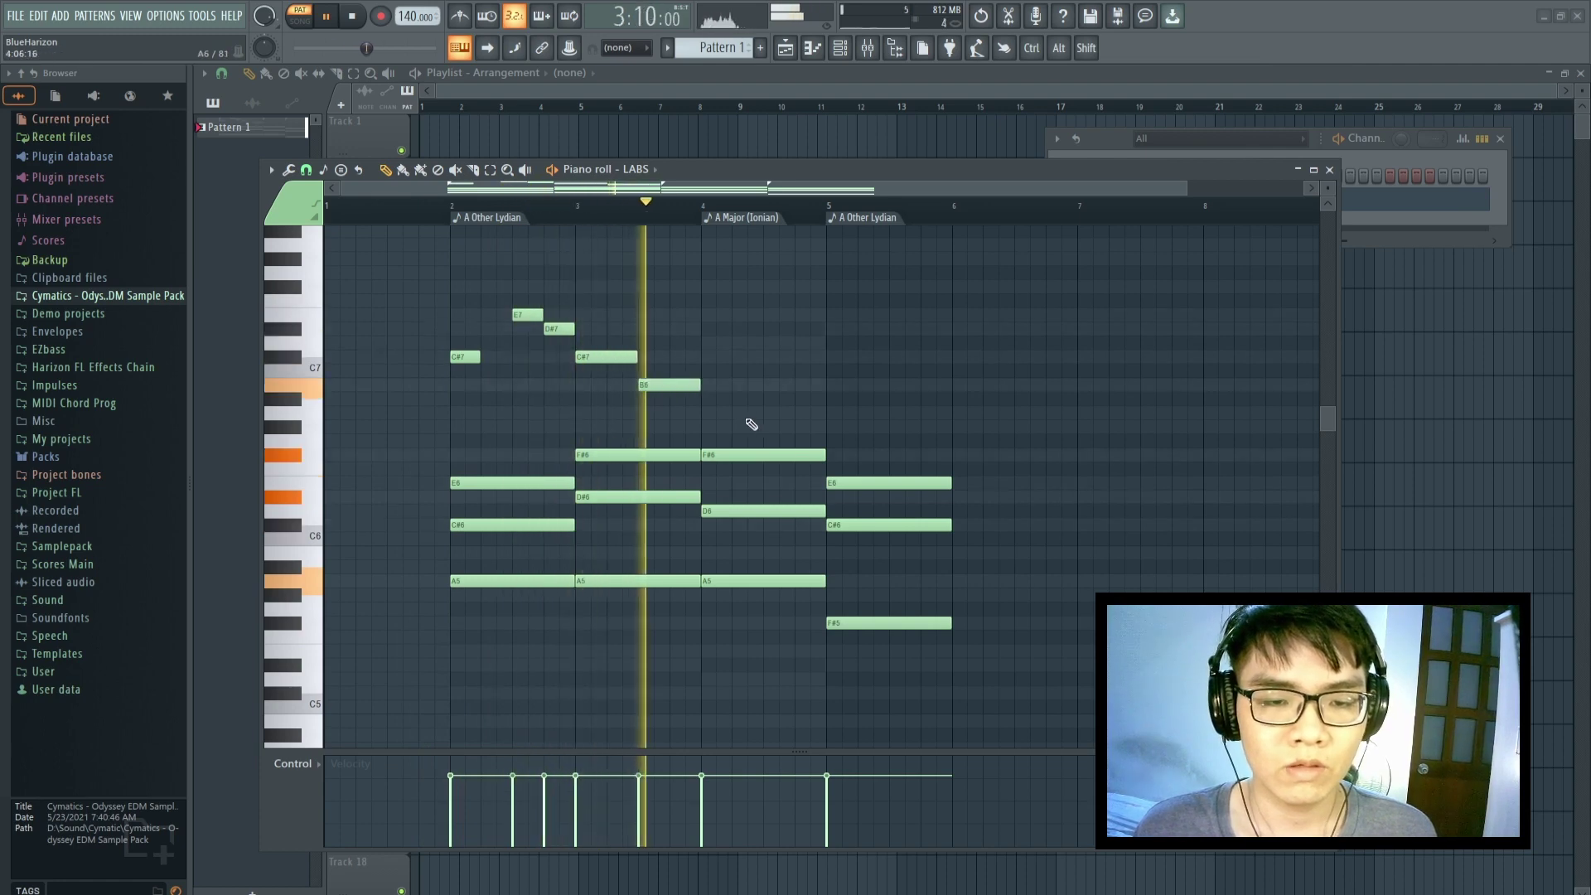
{"action": "left_click", "coordinate": [709, 427]}
{"action": "left_click", "coordinate": [771, 412]}
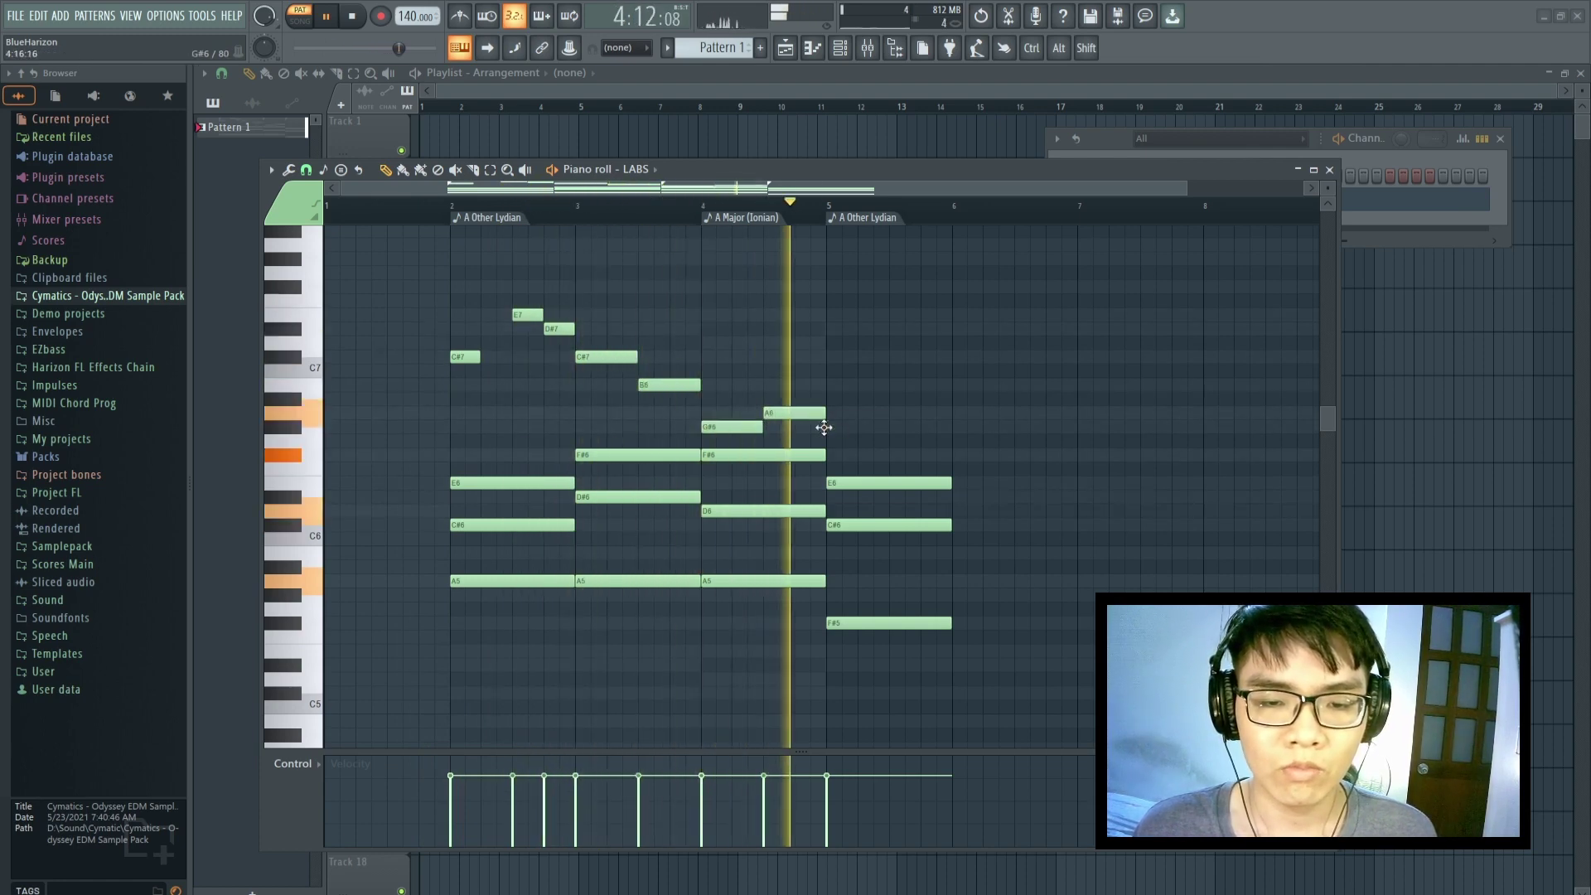
Stop playback and delete all seven trial melody notes, keeping the chords
{"action": "key", "text": "space"}
{"action": "right_click", "coordinate": [796, 414]}
{"action": "right_click", "coordinate": [733, 427]}
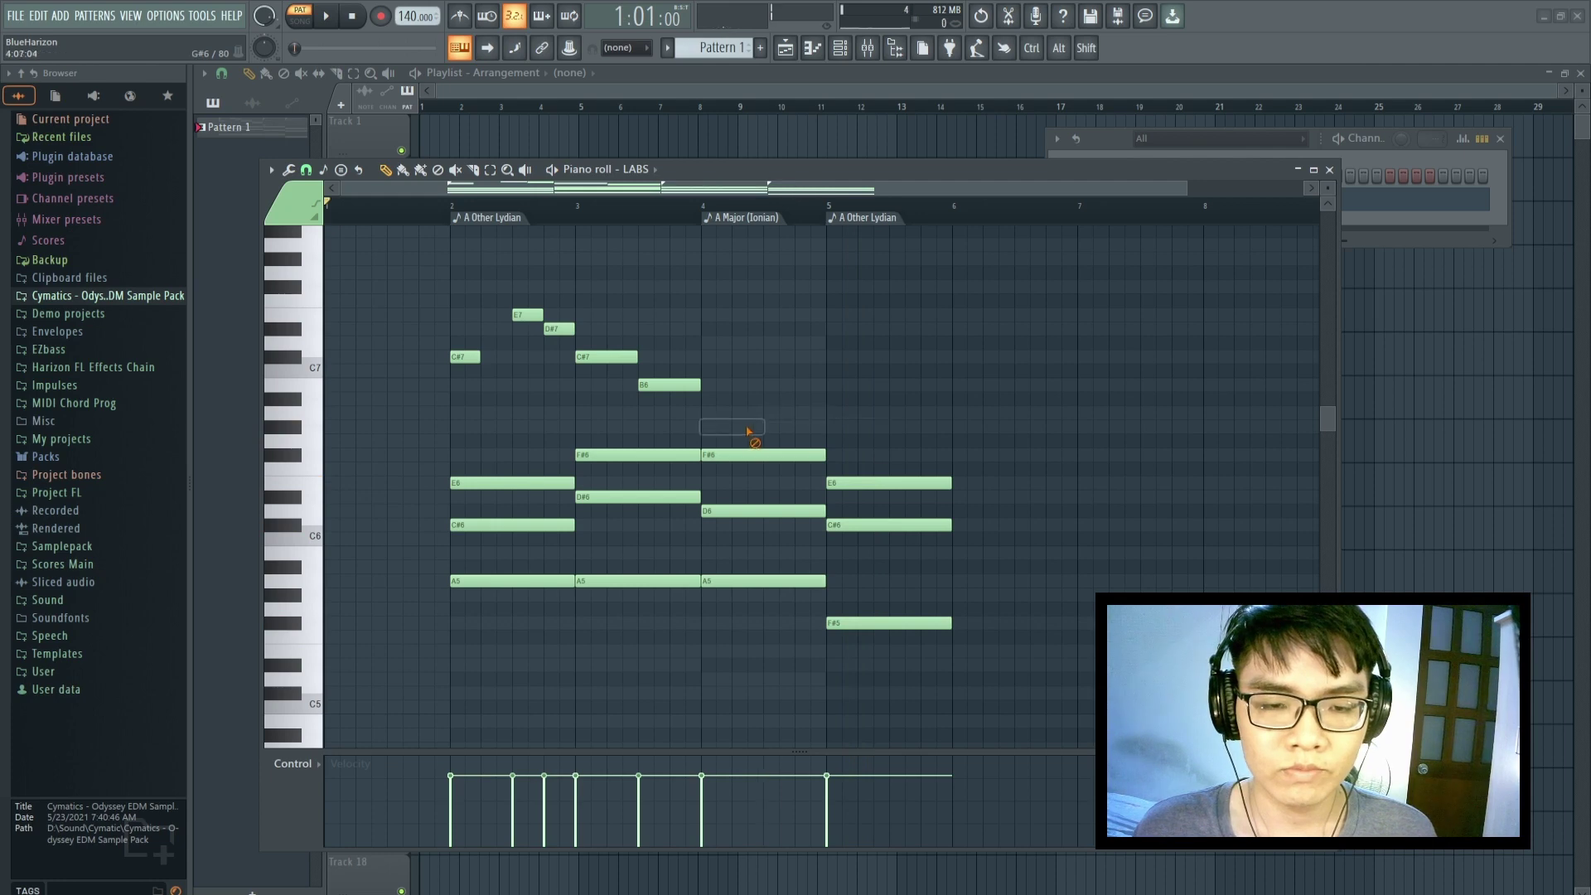
{"action": "right_click", "coordinate": [669, 384]}
{"action": "right_click", "coordinate": [607, 357]}
{"action": "right_click", "coordinate": [560, 329]}
{"action": "right_click", "coordinate": [465, 356]}
{"action": "right_click", "coordinate": [542, 315]}
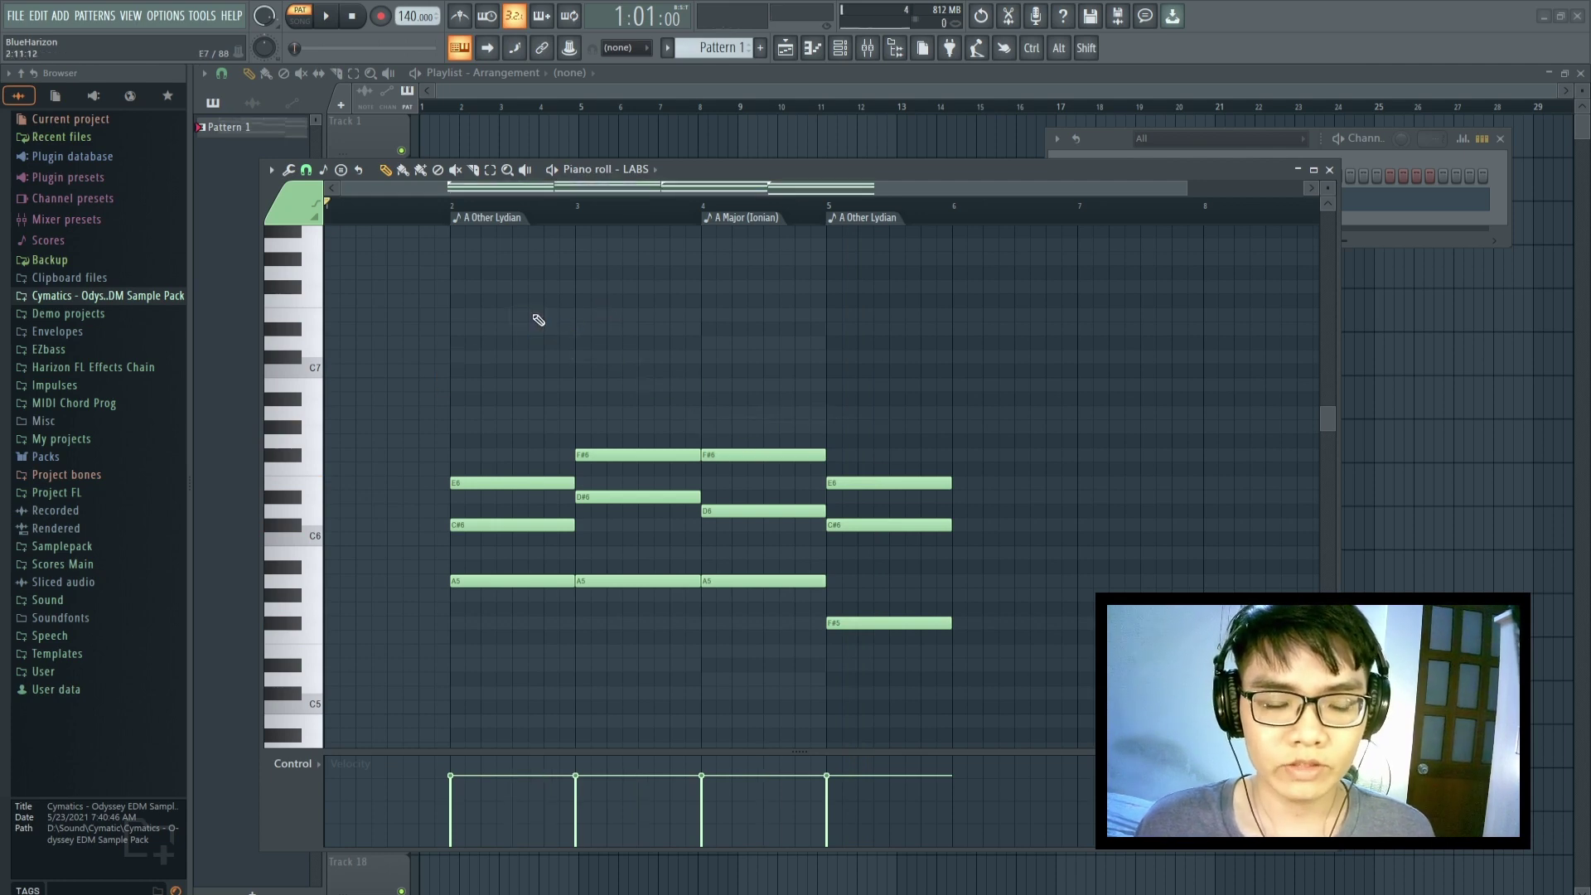
Transpose all the chord notes down one octave and play the progression through
{"action": "key", "text": "ctrl+Down"}
{"action": "scroll", "coordinate": [538, 320], "scroll_direction": "down", "scroll_amount": 3}
{"action": "key", "text": "space"}
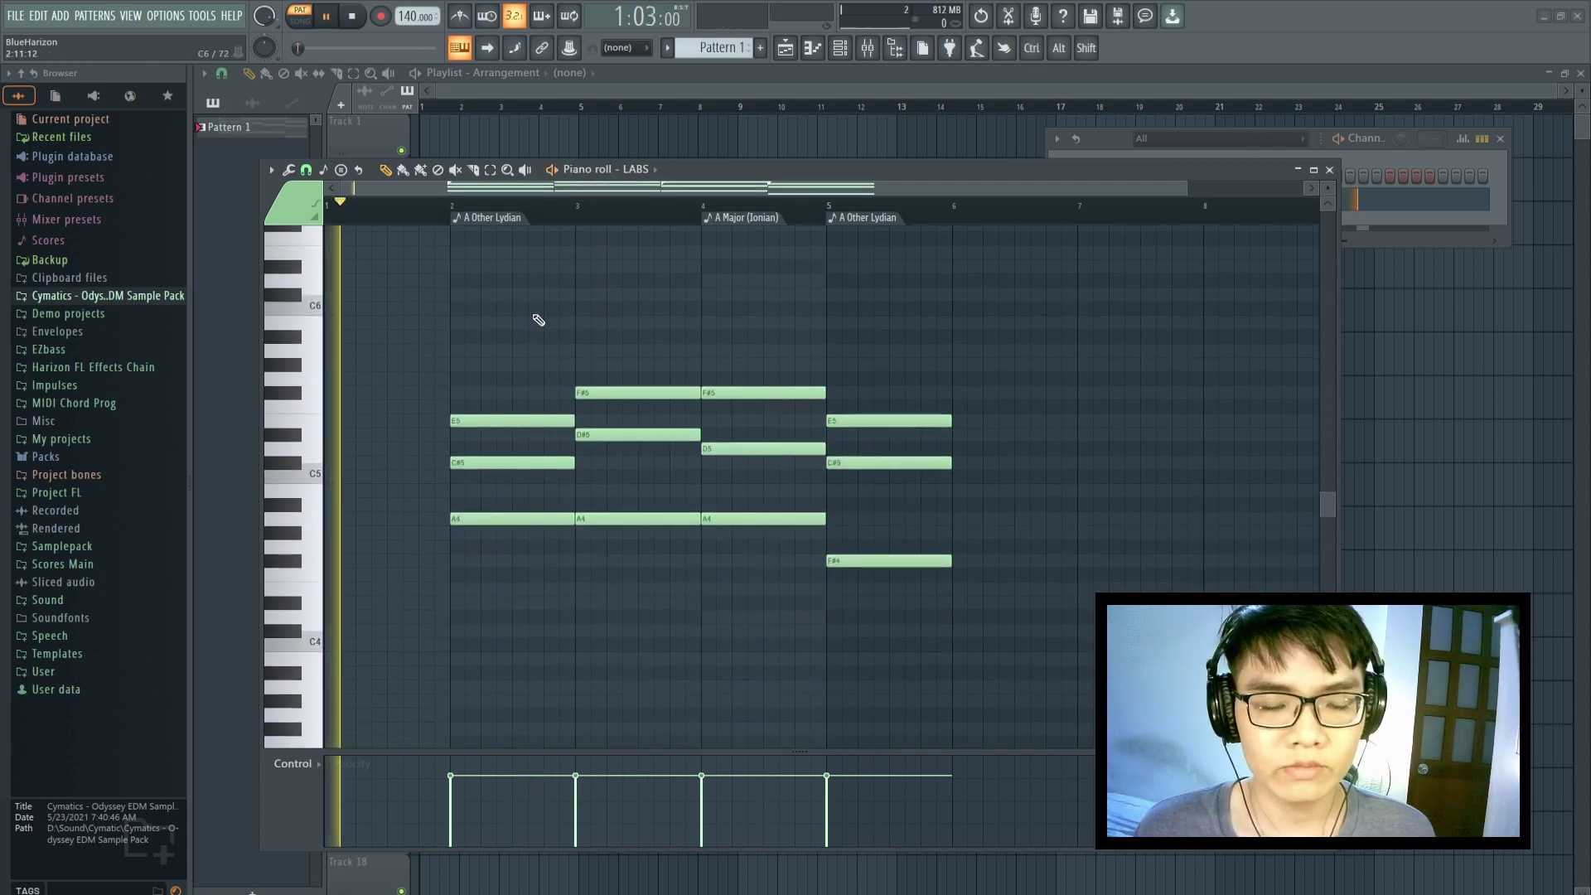
{"action": "scroll", "coordinate": [589, 358], "scroll_direction": "up", "scroll_amount": 3}
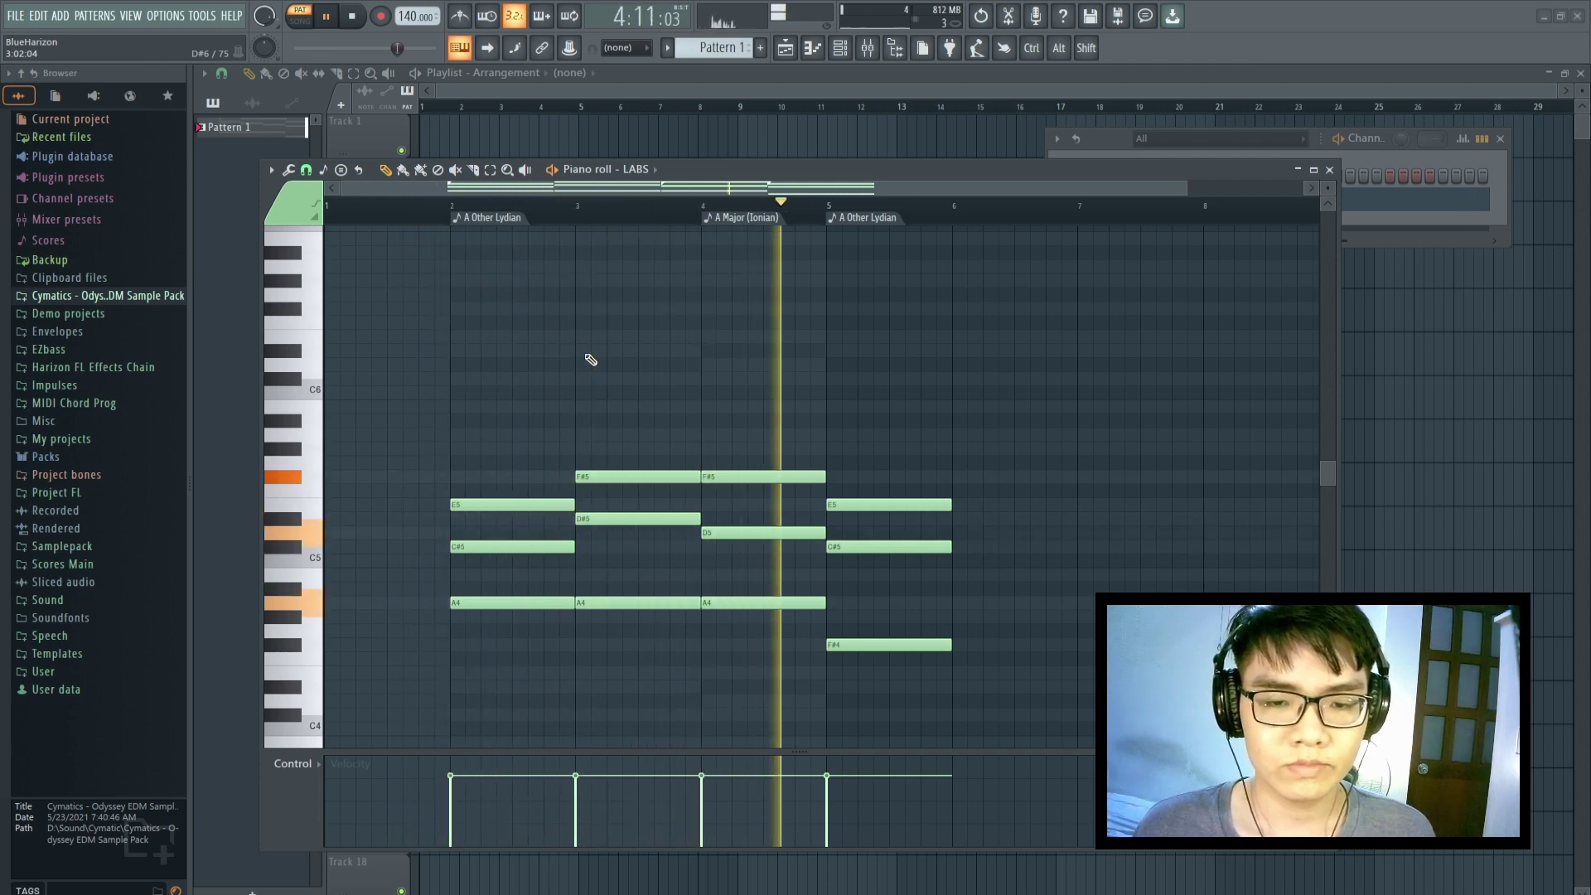
{"action": "key", "text": "space"}
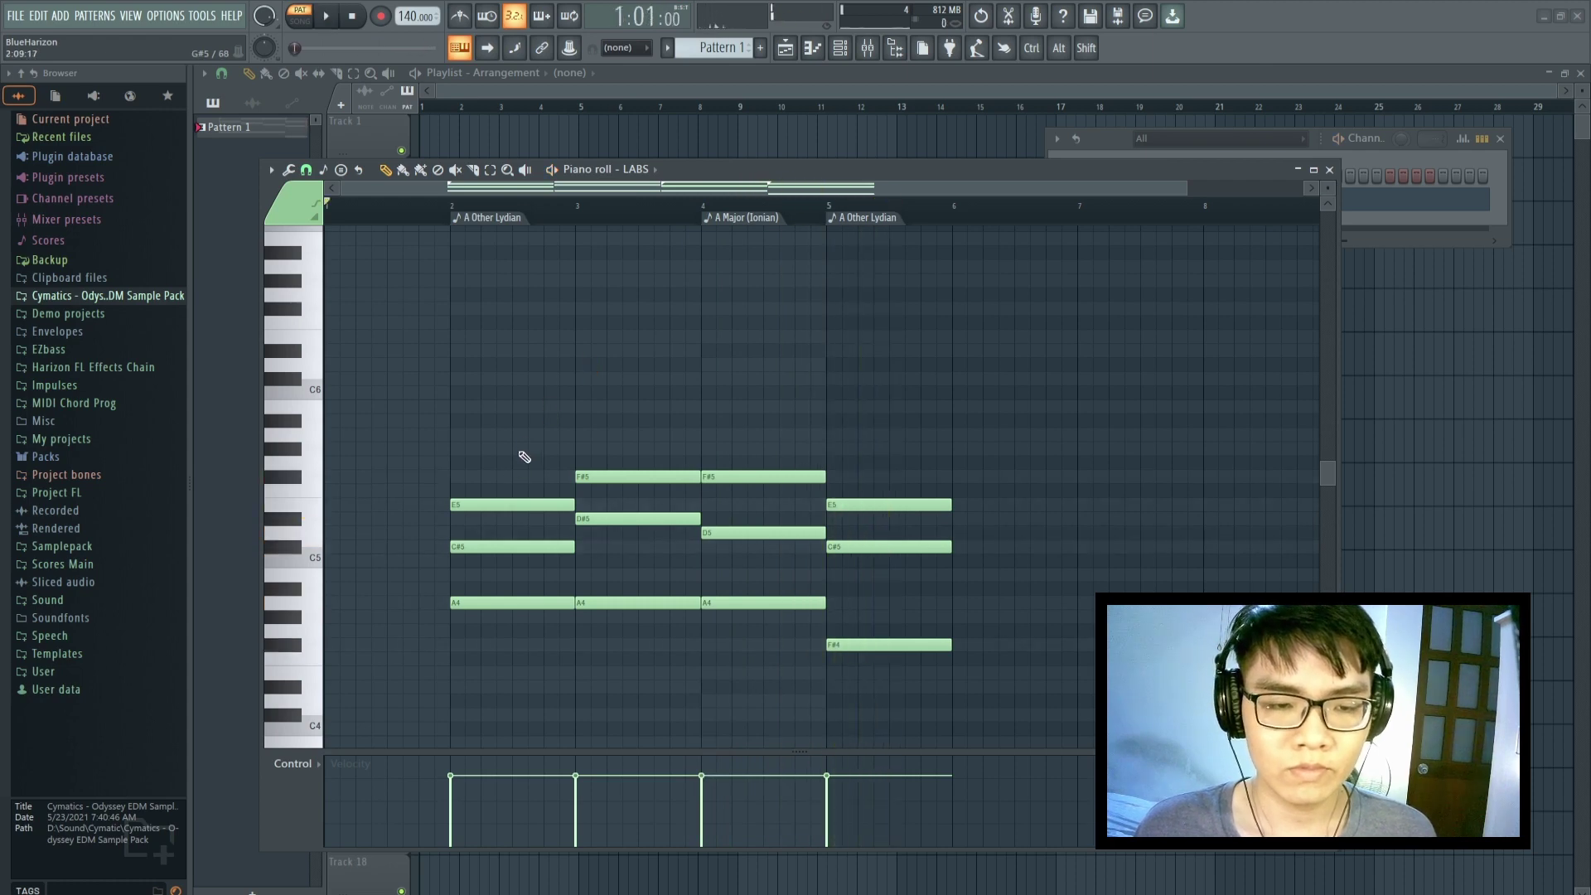
Add half-bar melody notes during playback: G#5 ending bar 2, A5 and B5 in bar 3, D6 and C#6 in bar 4
{"action": "left_click", "coordinate": [535, 450]}
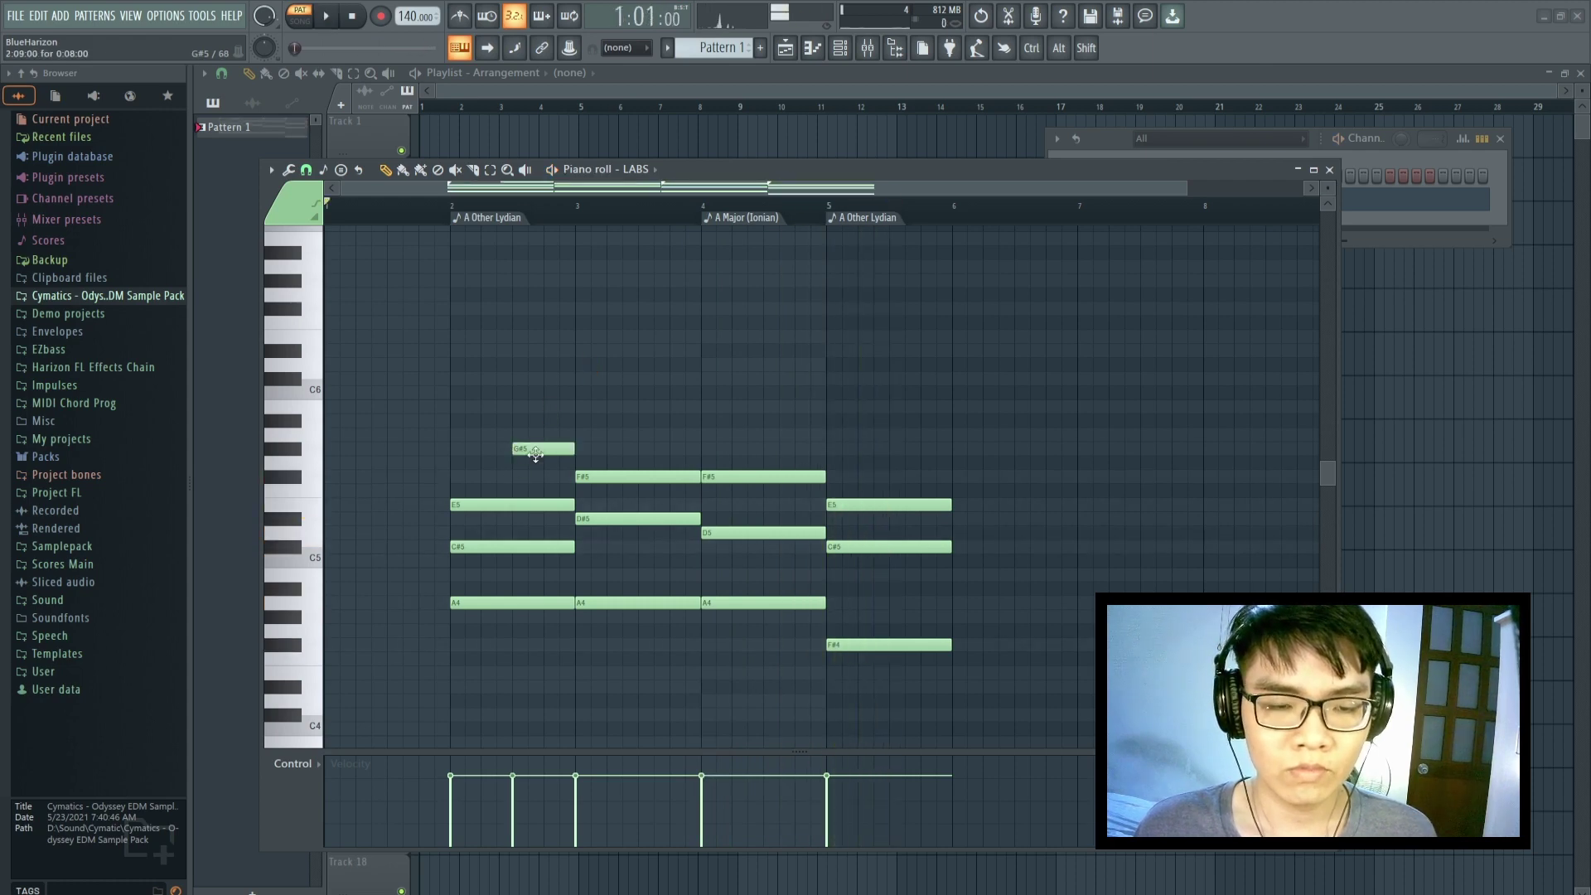
{"action": "left_click", "coordinate": [587, 434]}
{"action": "key", "text": "space"}
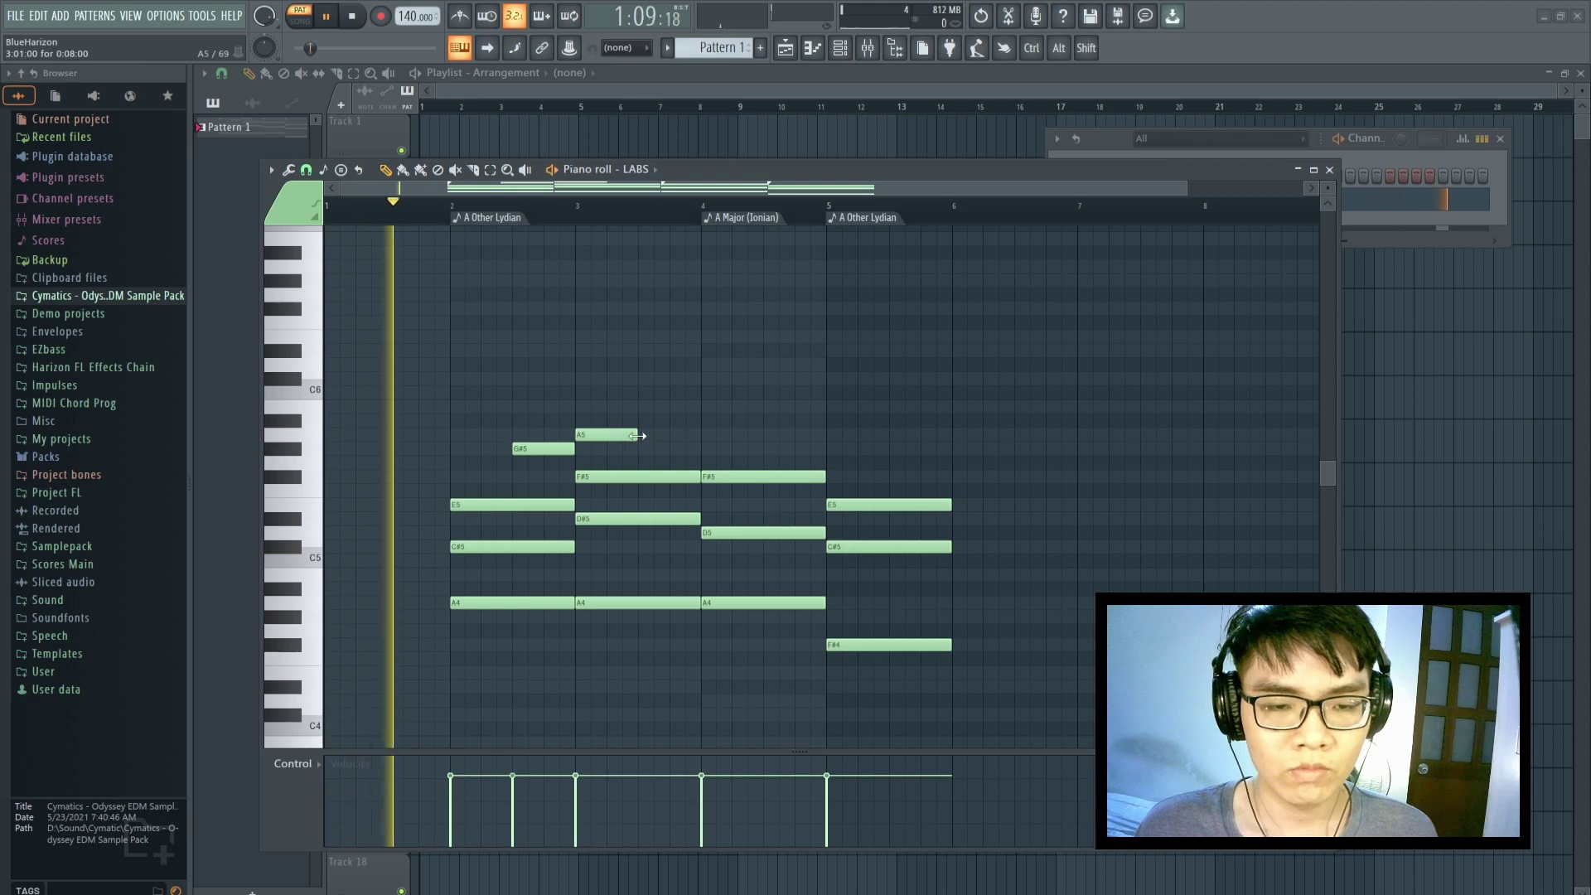
{"action": "mouse_move", "coordinate": [638, 434]}
{"action": "left_mouse_down"}
{"action": "mouse_move", "coordinate": [689, 438]}
{"action": "mouse_move", "coordinate": [638, 448]}
{"action": "left_mouse_up"}
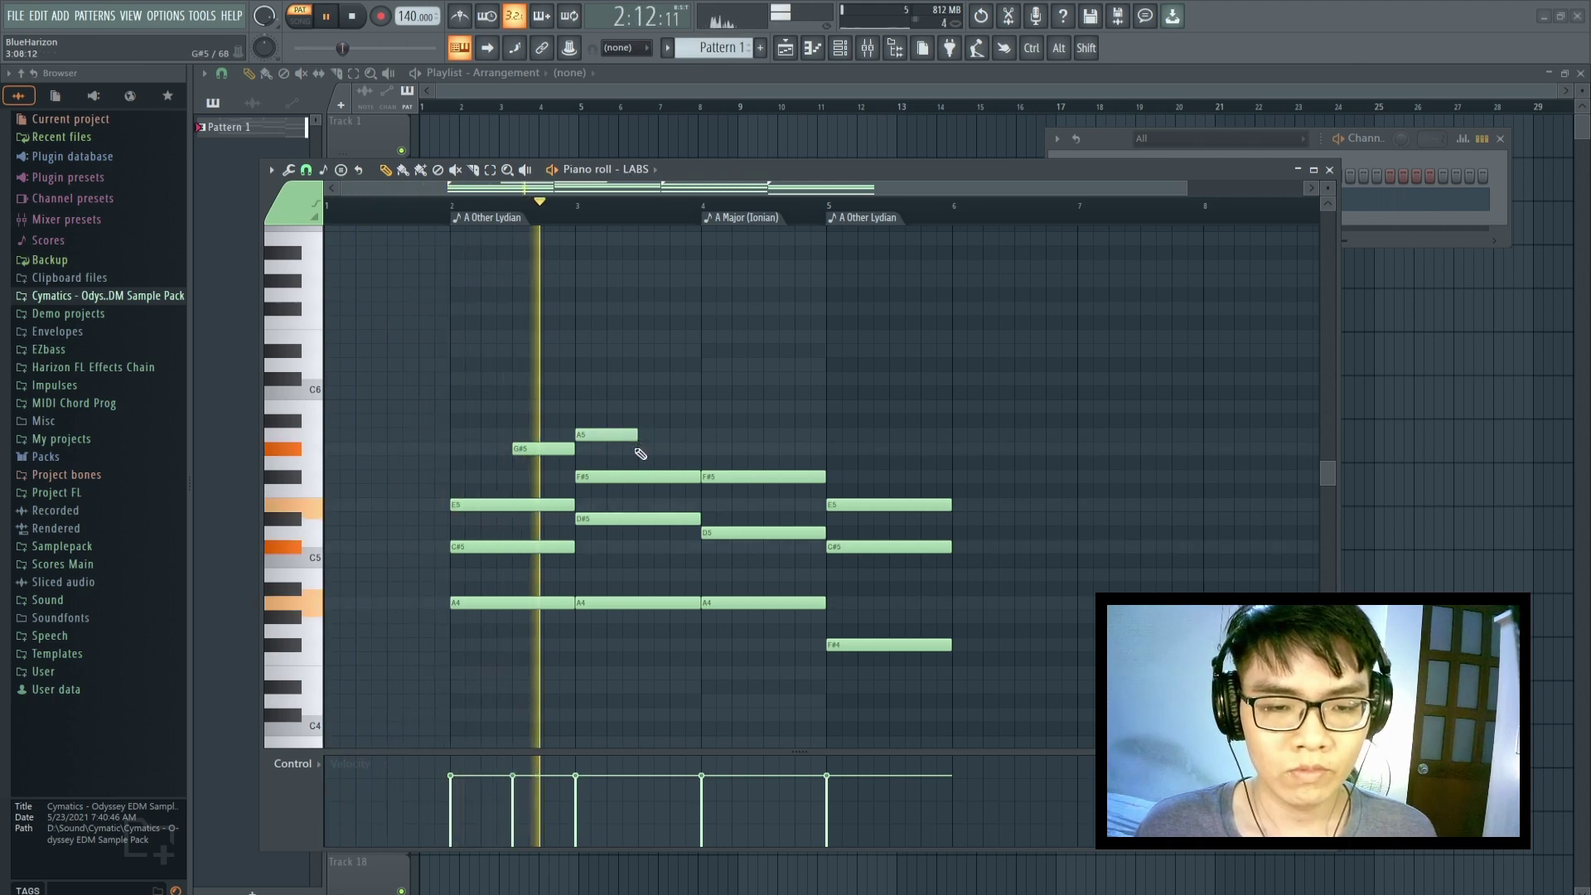
{"action": "left_click", "coordinate": [651, 406]}
{"action": "left_click", "coordinate": [713, 365]}
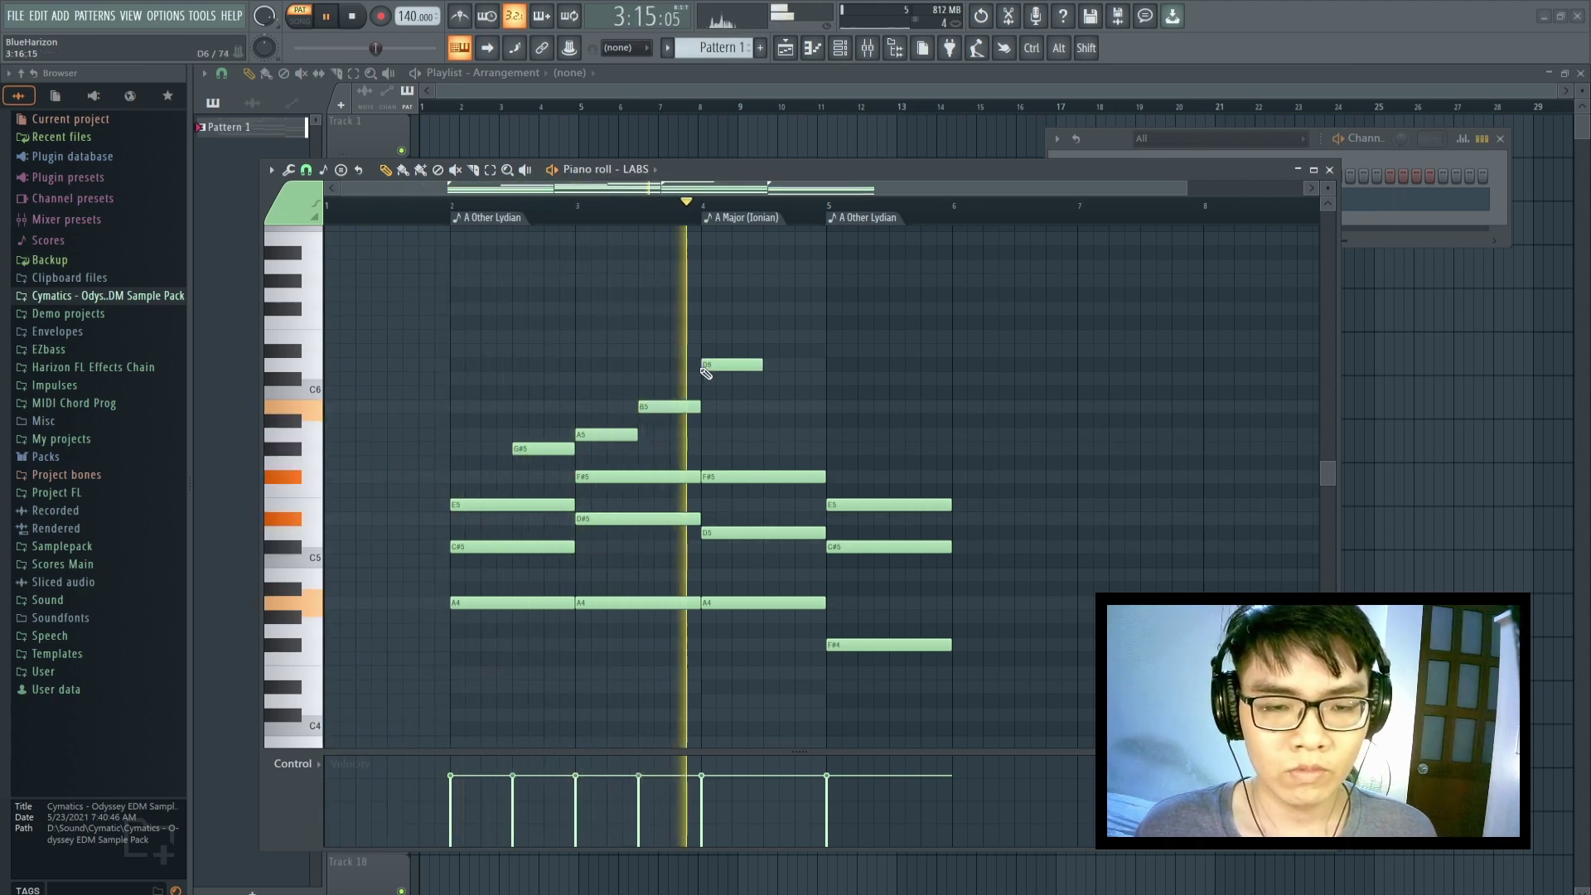
{"action": "left_click", "coordinate": [774, 378]}
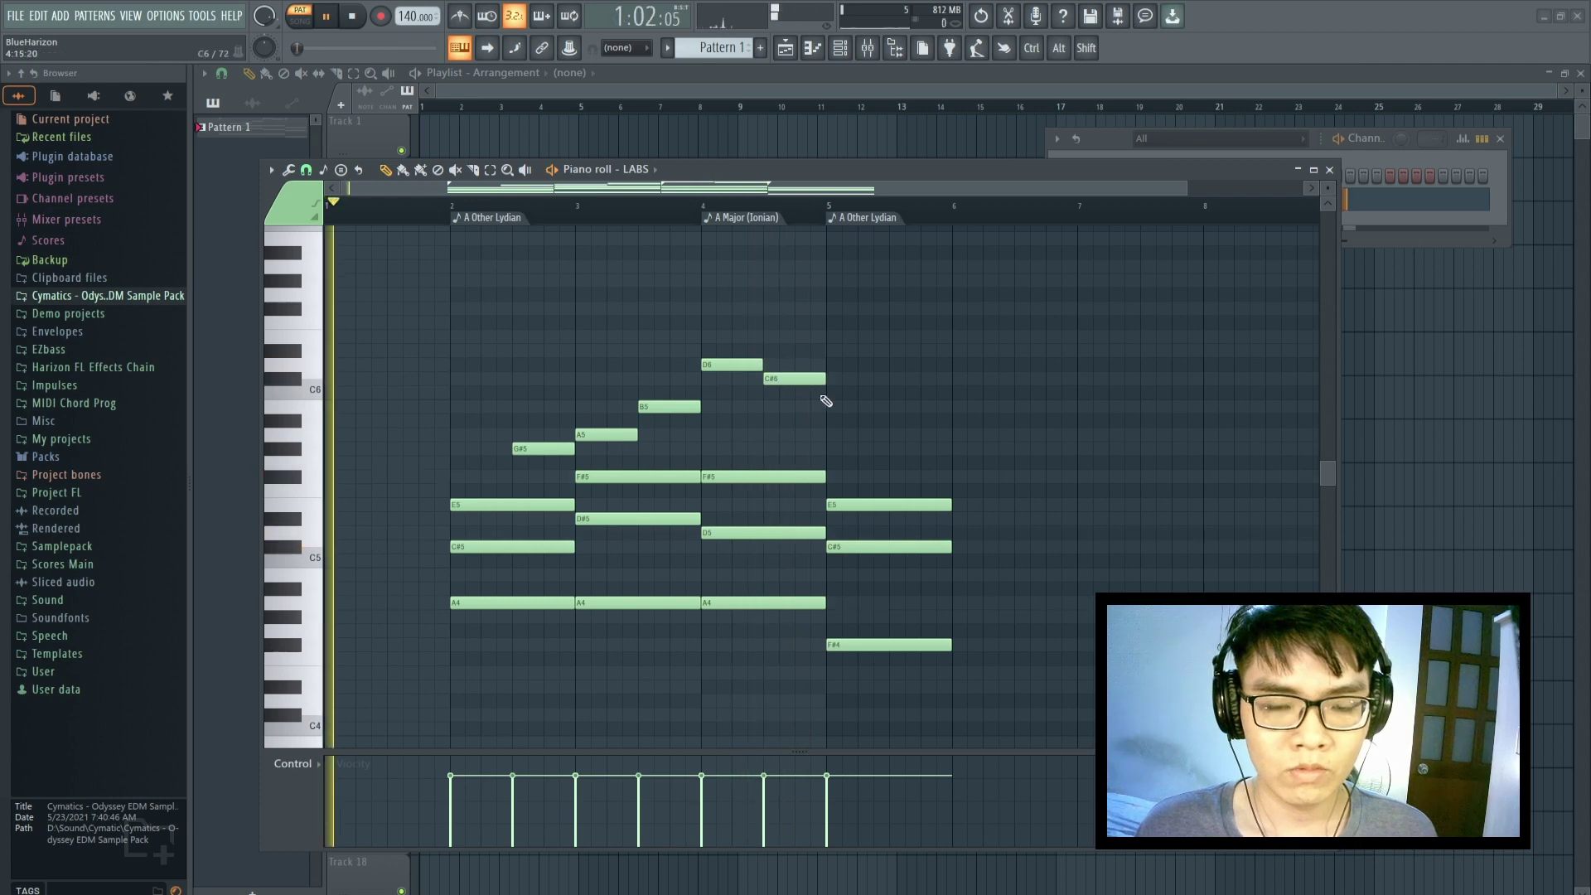
Add a one-bar B5 melody note at bar 5, lower it to A5 and play the result
{"action": "left_click", "coordinate": [837, 407]}
{"action": "left_click_drag", "start_coordinate": [831, 412], "coordinate": [954, 407]}
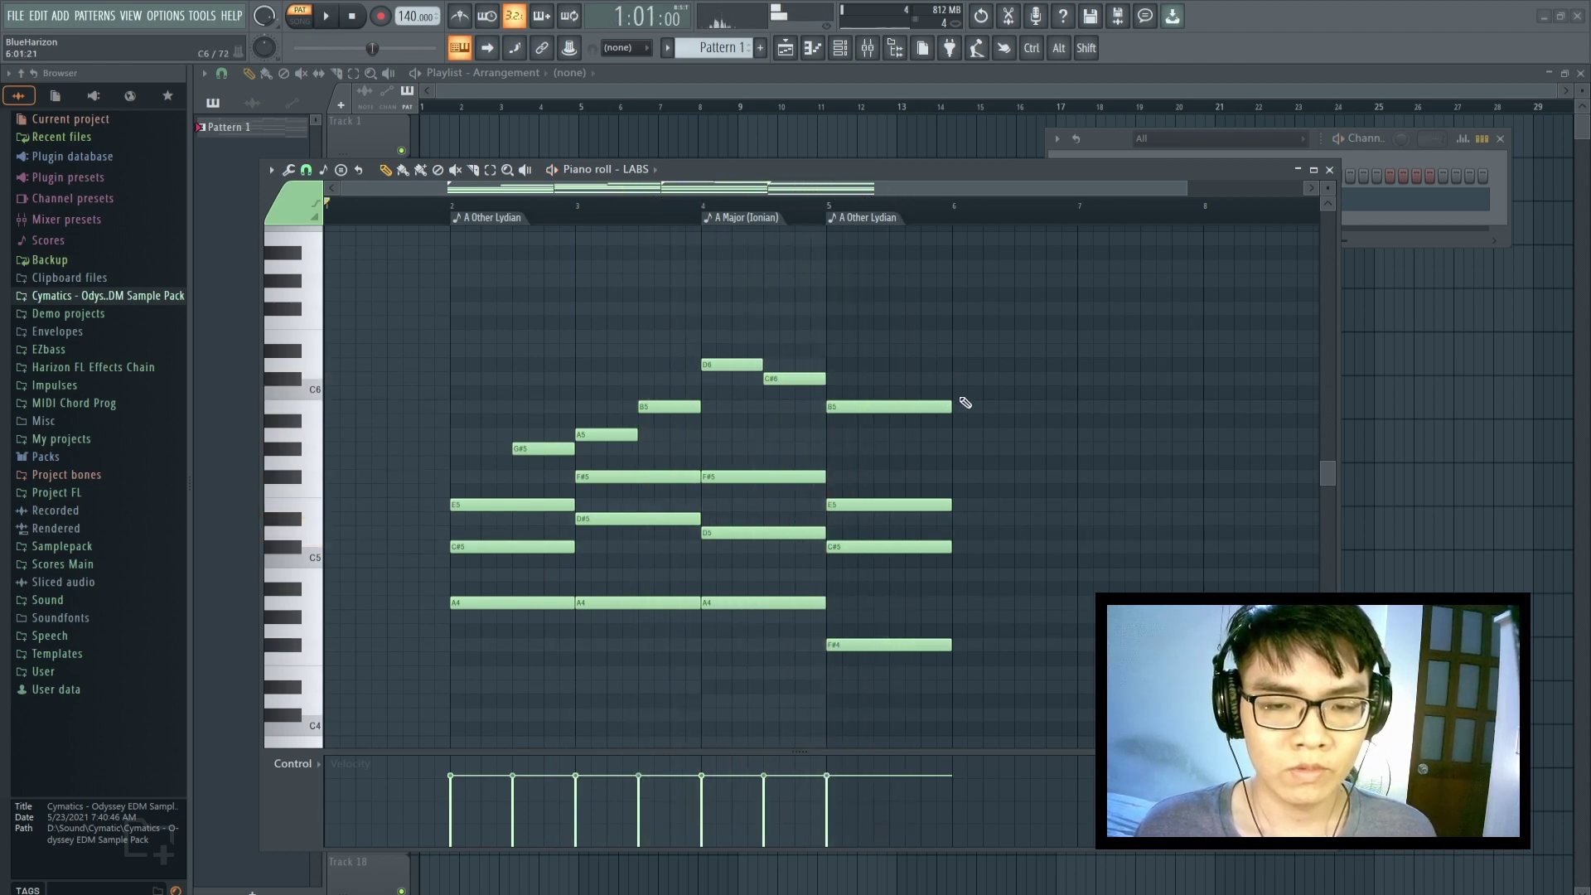
{"action": "left_click_drag", "start_coordinate": [951, 405], "coordinate": [953, 439]}
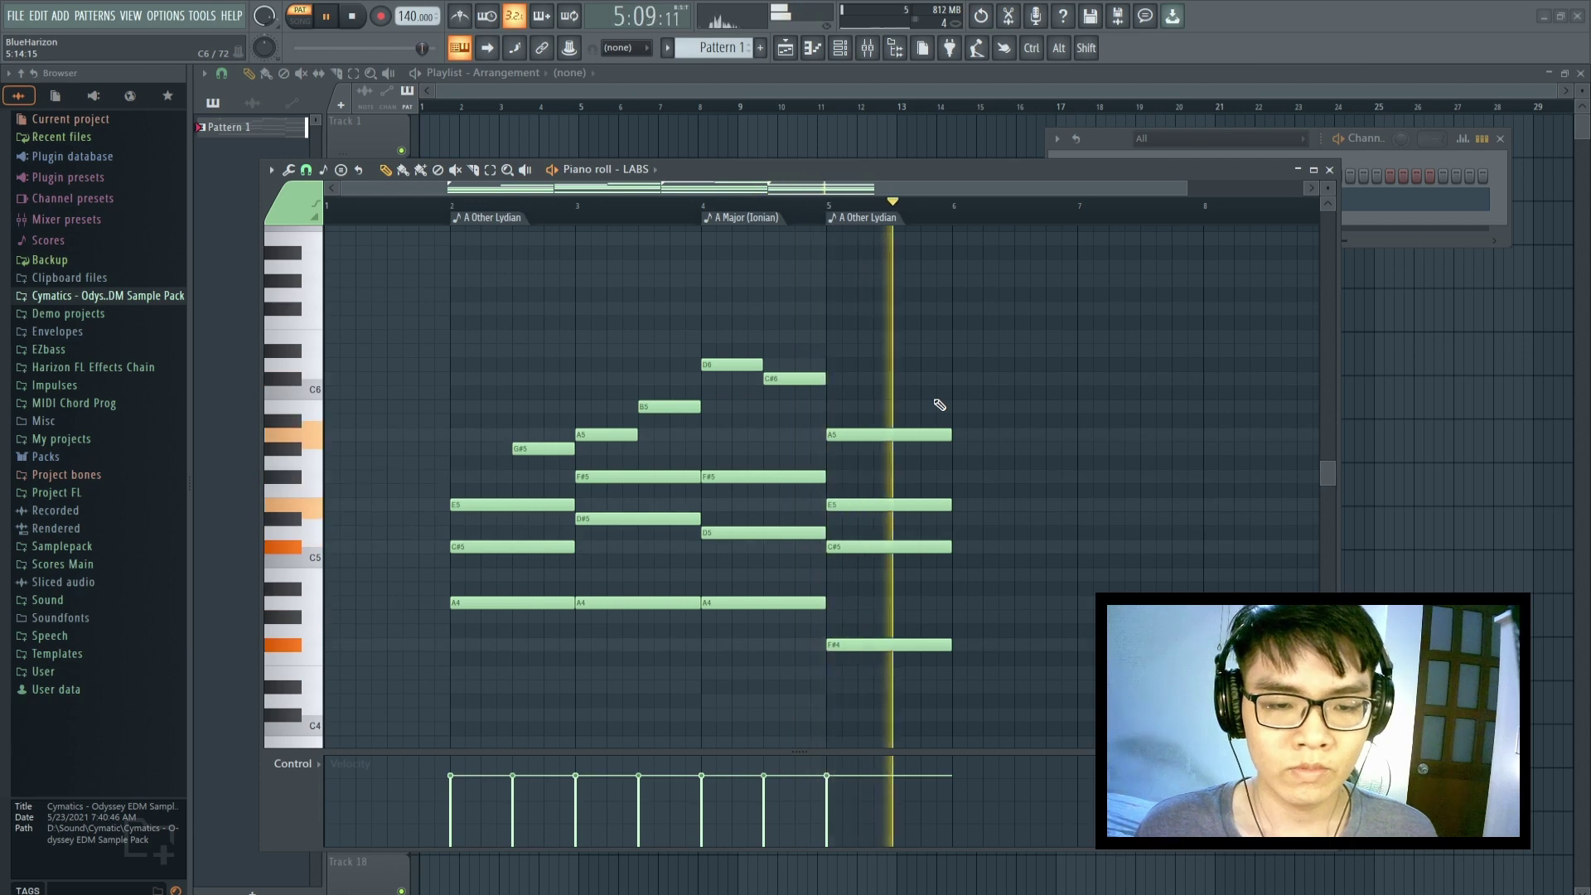
Duplicate the lowest chord notes one octave down as A3 in bars 2 to 4 and F#3 in bar 5, and play the result
{"action": "key", "text": "space"}
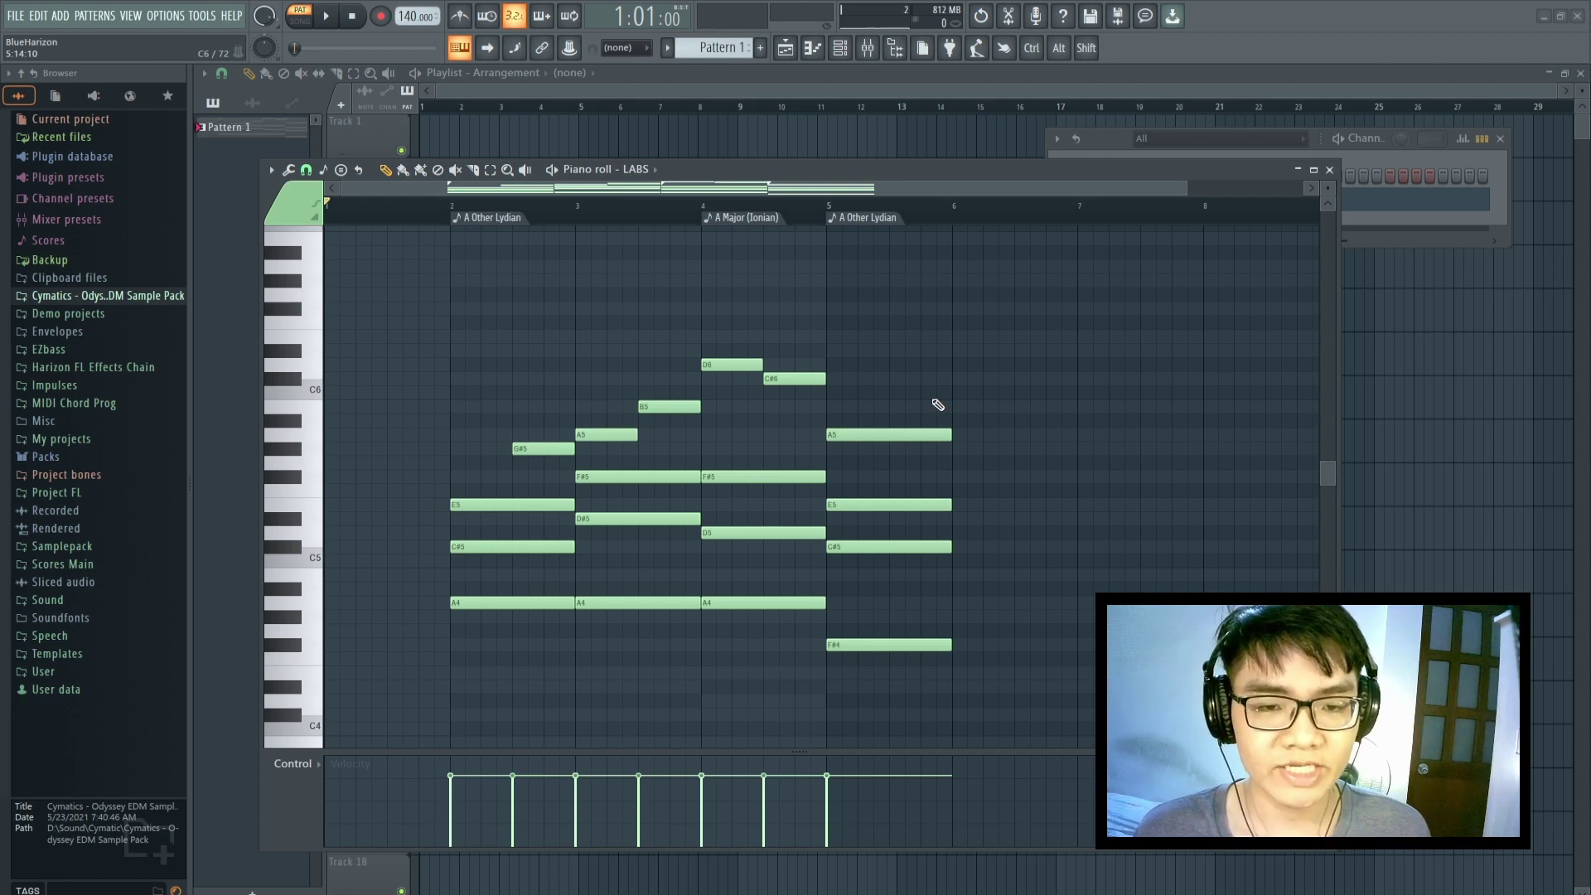
{"action": "scroll", "coordinate": [938, 405], "scroll_direction": "down", "scroll_amount": 3}
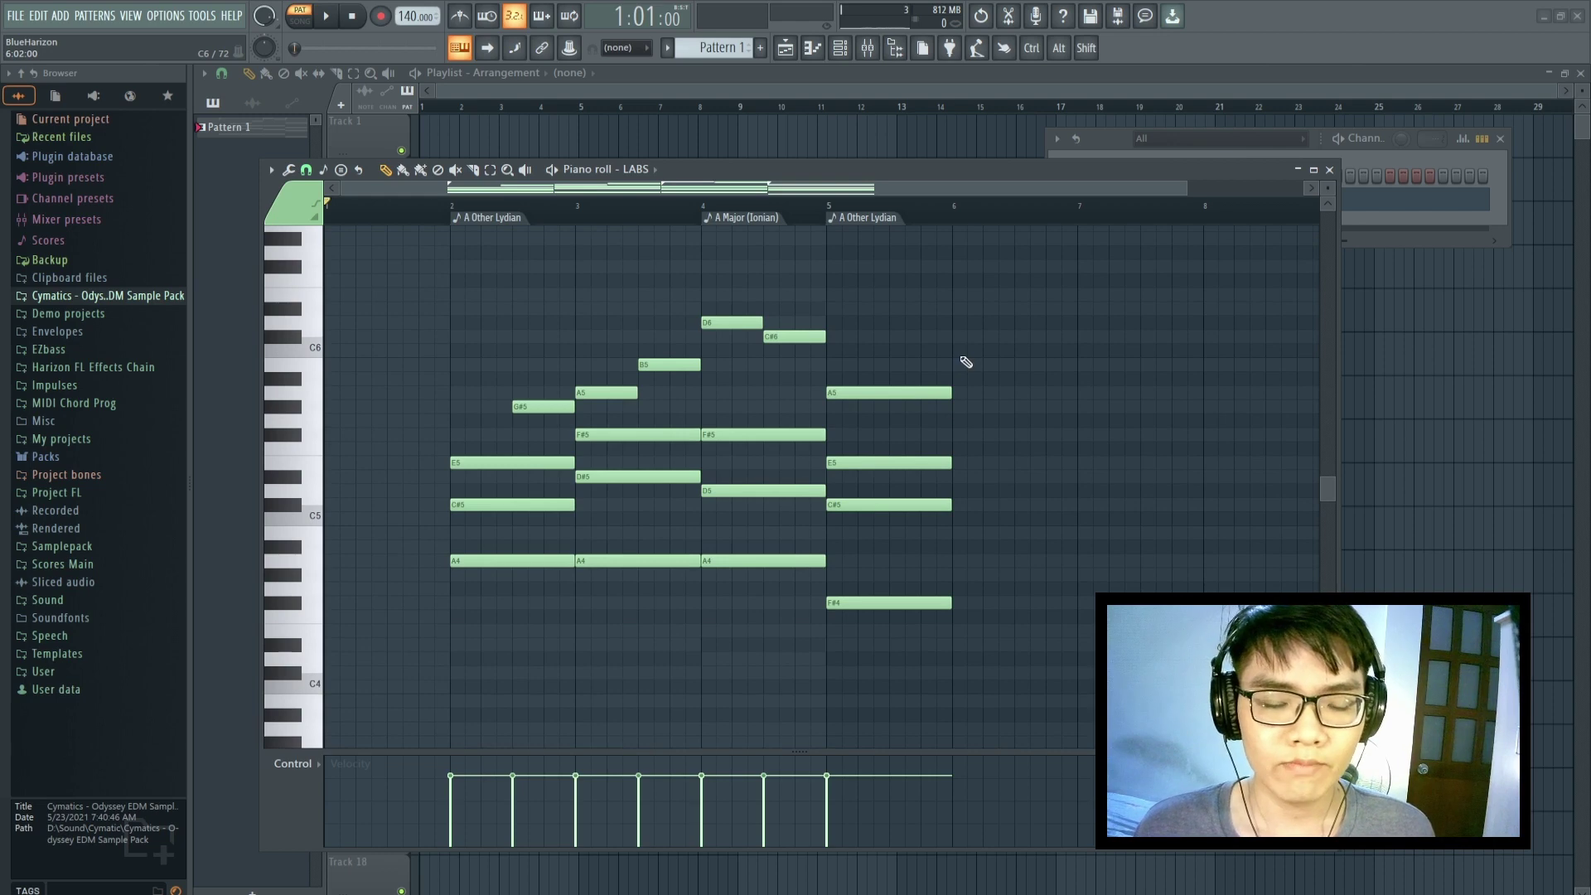
{"action": "scroll", "coordinate": [966, 362], "scroll_direction": "down", "scroll_amount": 3}
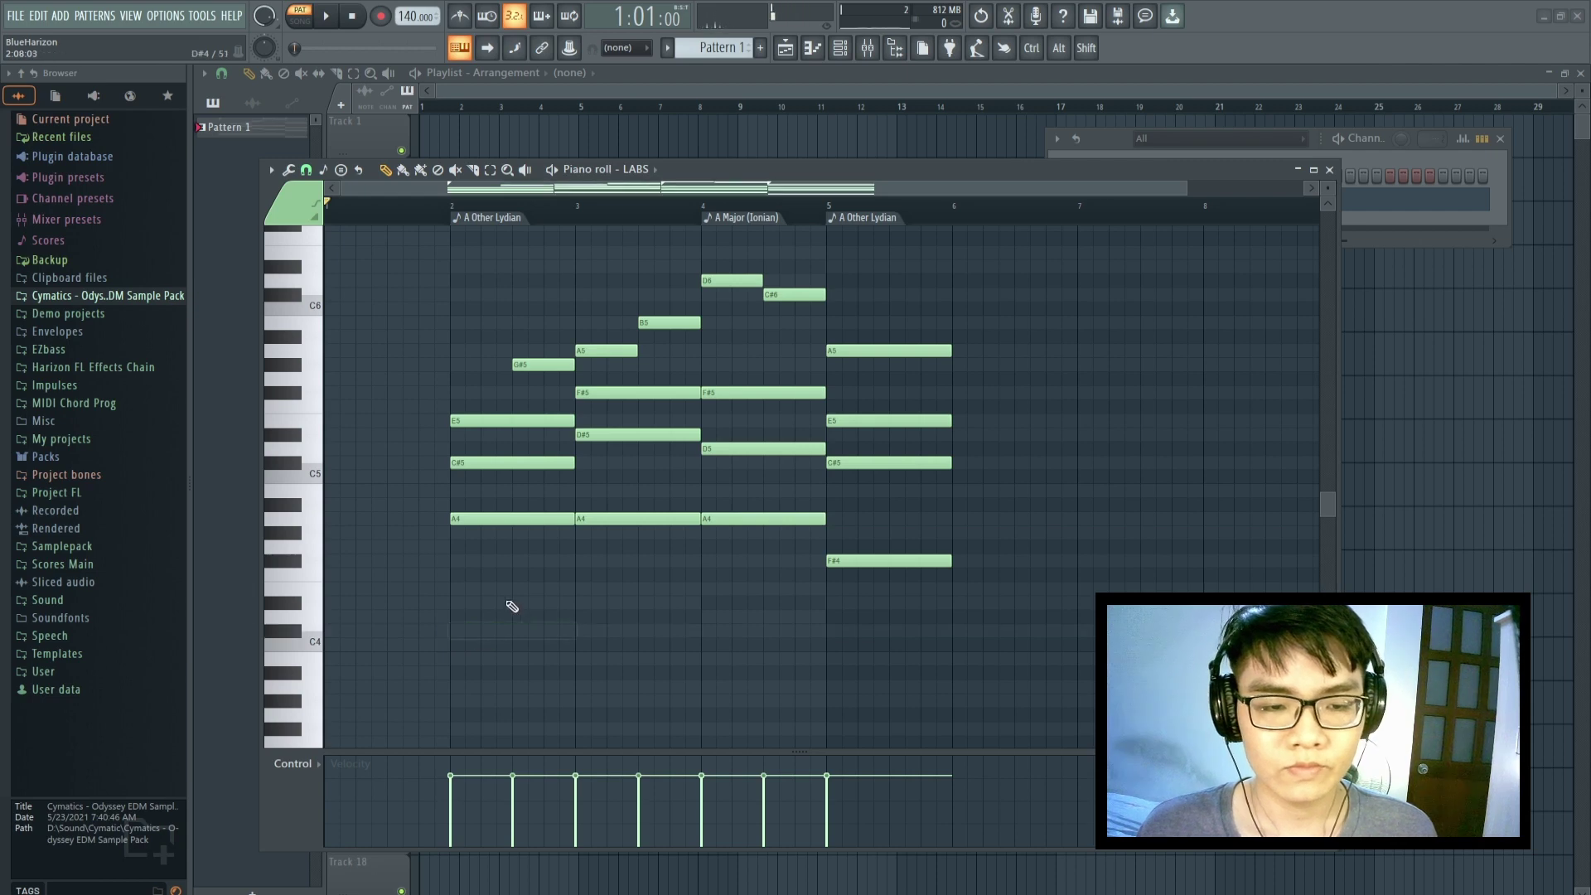
{"action": "left_click_drag", "start_coordinate": [507, 488], "coordinate": [969, 549]}
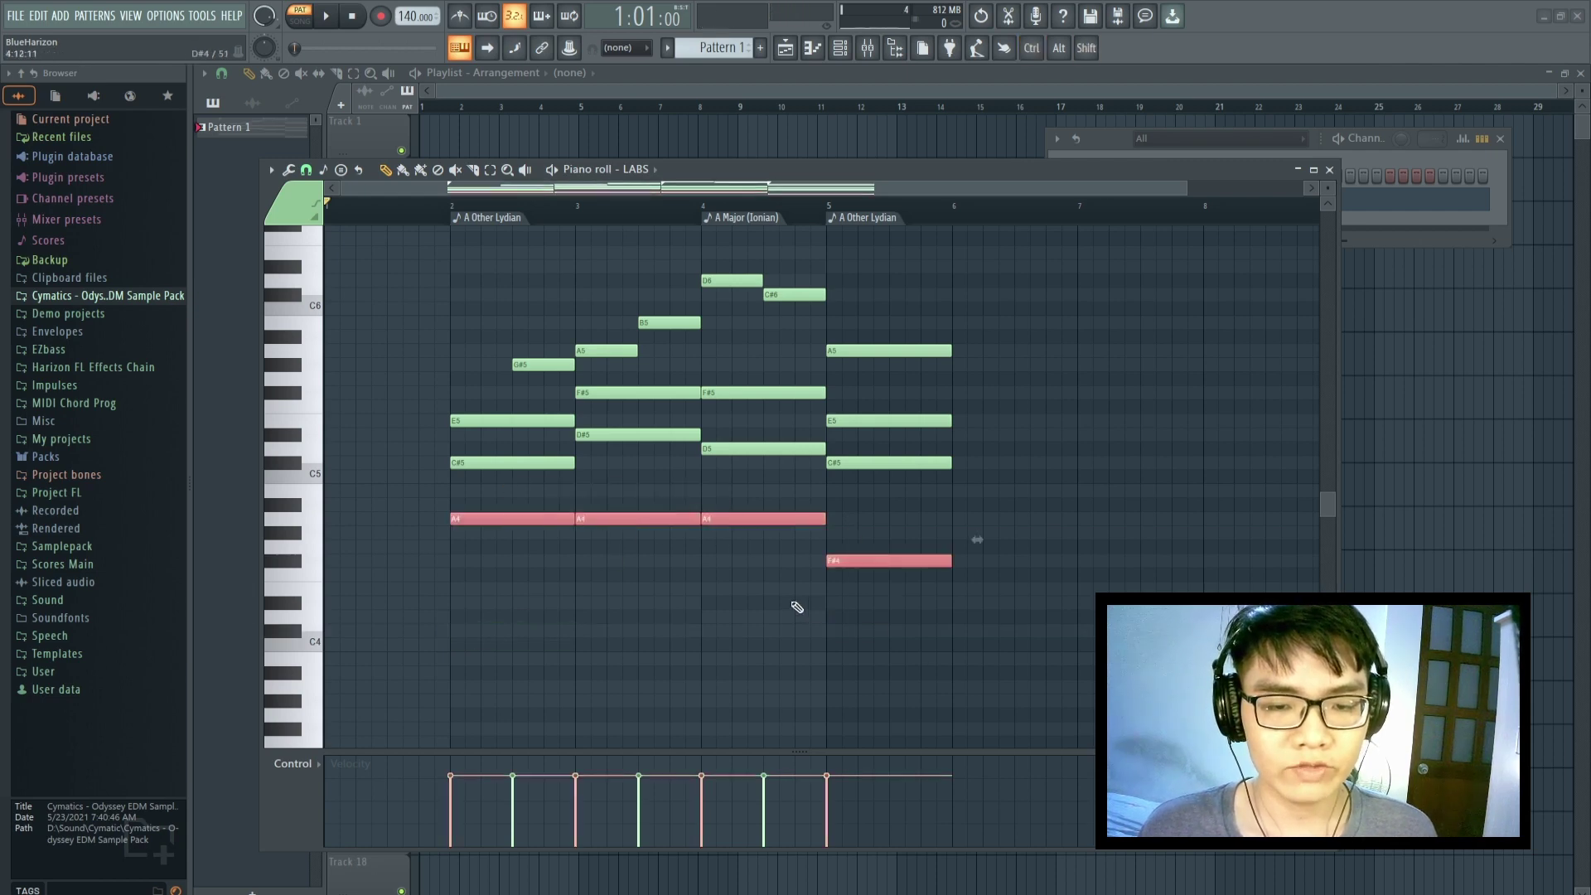
{"action": "scroll", "coordinate": [969, 549], "scroll_direction": "down", "scroll_amount": 6}
{"action": "left_click_drag", "start_coordinate": [491, 448], "coordinate": [492, 600]}
{"action": "key", "text": "space"}
{"action": "left_click", "coordinate": [551, 516]}
{"action": "scroll", "coordinate": [551, 516], "scroll_direction": "up", "scroll_amount": 3}
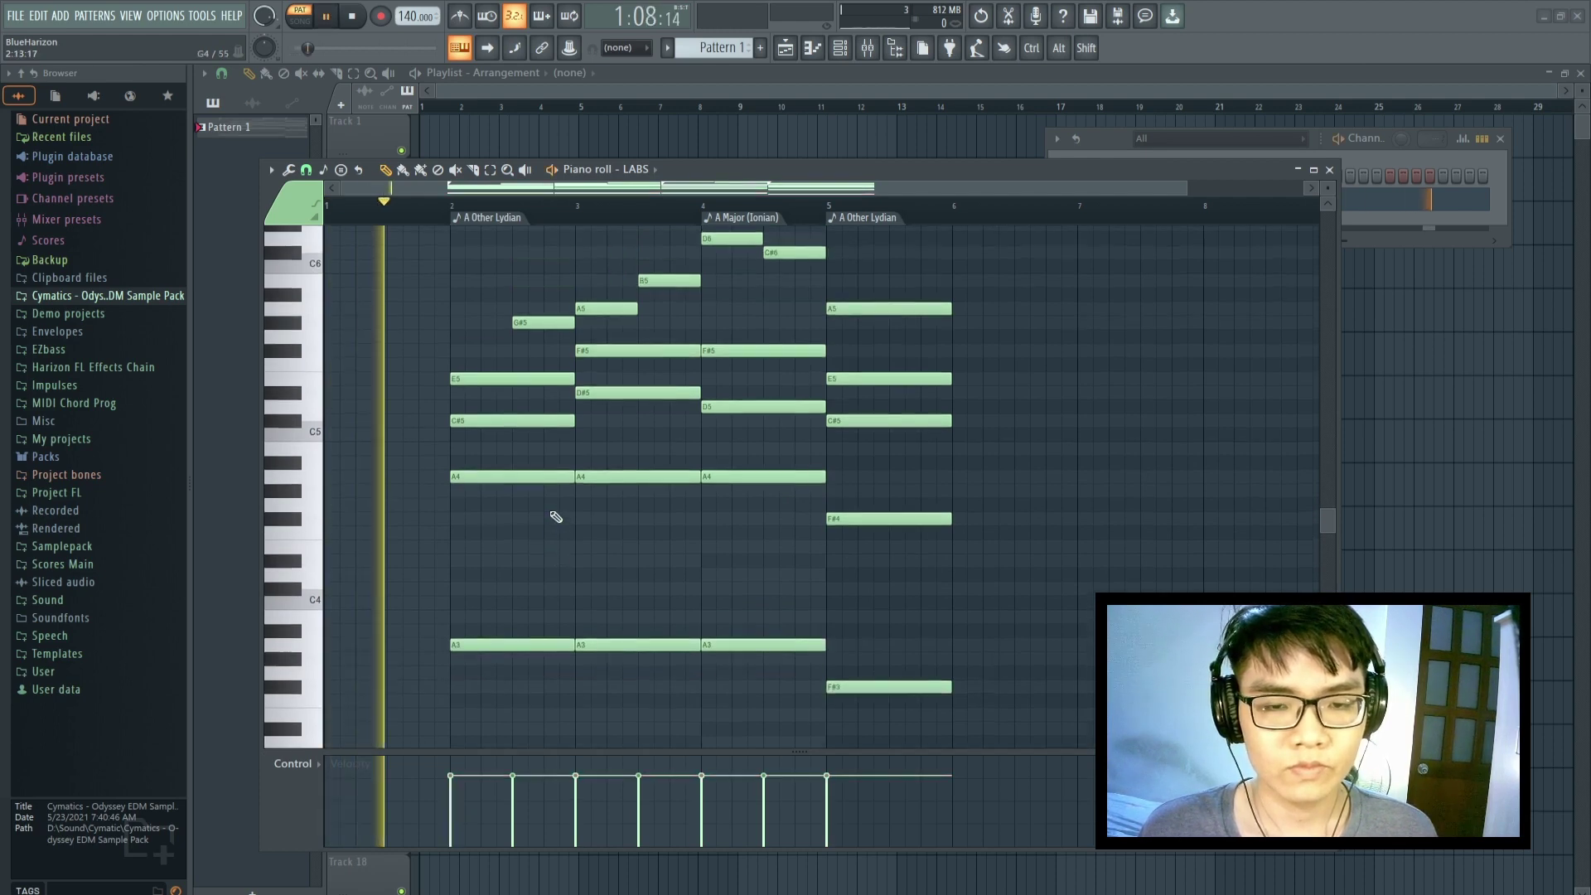
{"action": "scroll", "coordinate": [556, 516], "scroll_direction": "up", "scroll_amount": 3}
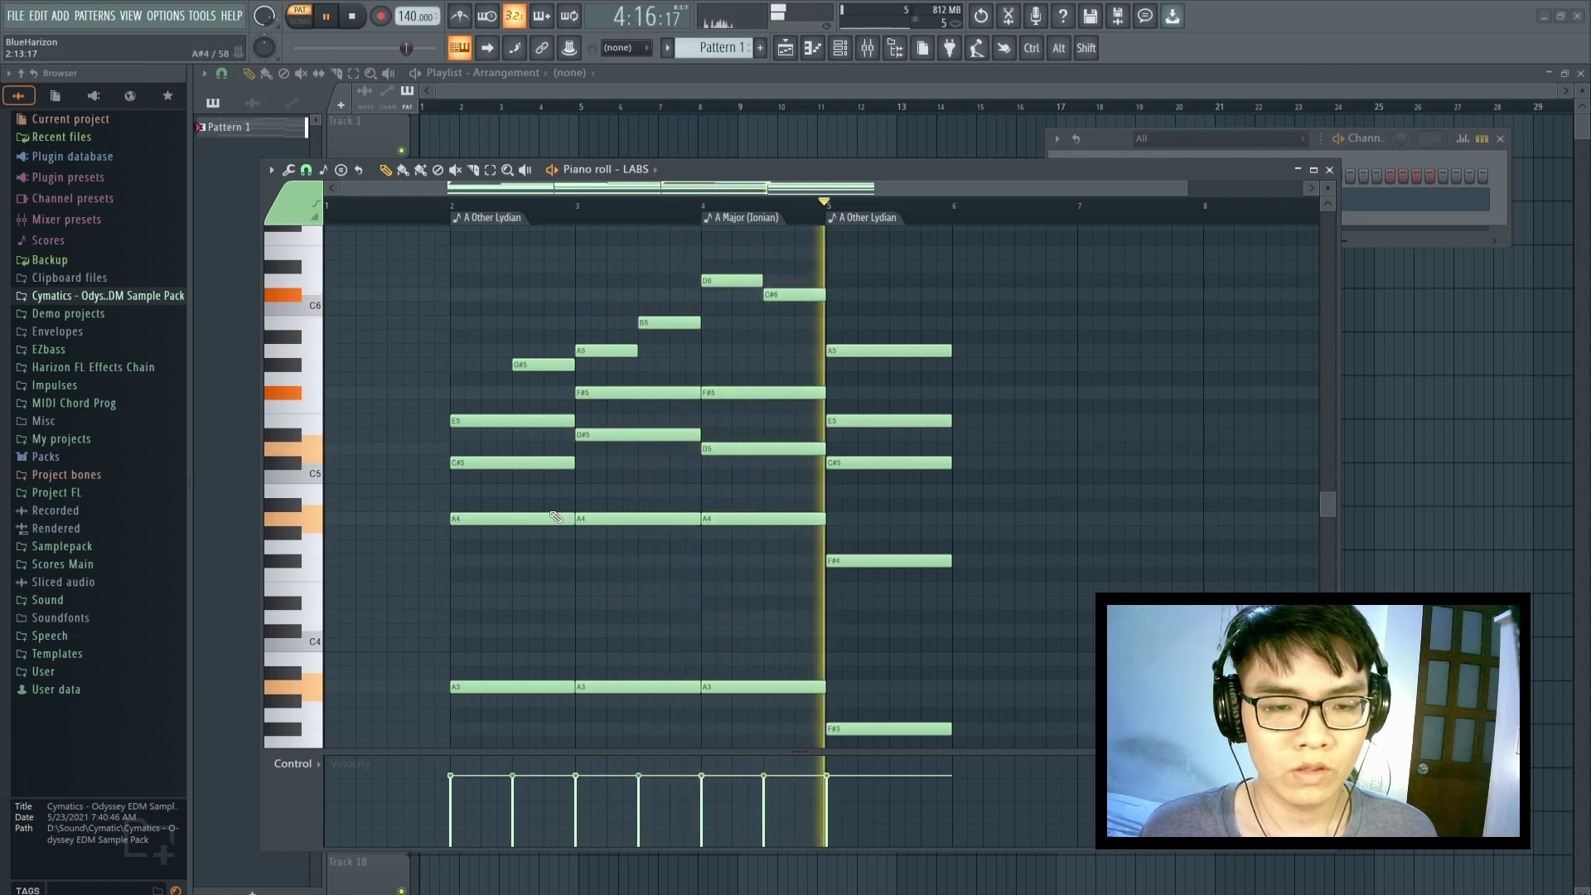
Replay the pattern while raising the bass note in bar 2 to C#4 and the one in bar 4 to D4
{"action": "scroll", "coordinate": [555, 517], "scroll_direction": "down", "scroll_amount": 2}
{"action": "key", "text": "space"}
{"action": "key", "text": "space"}
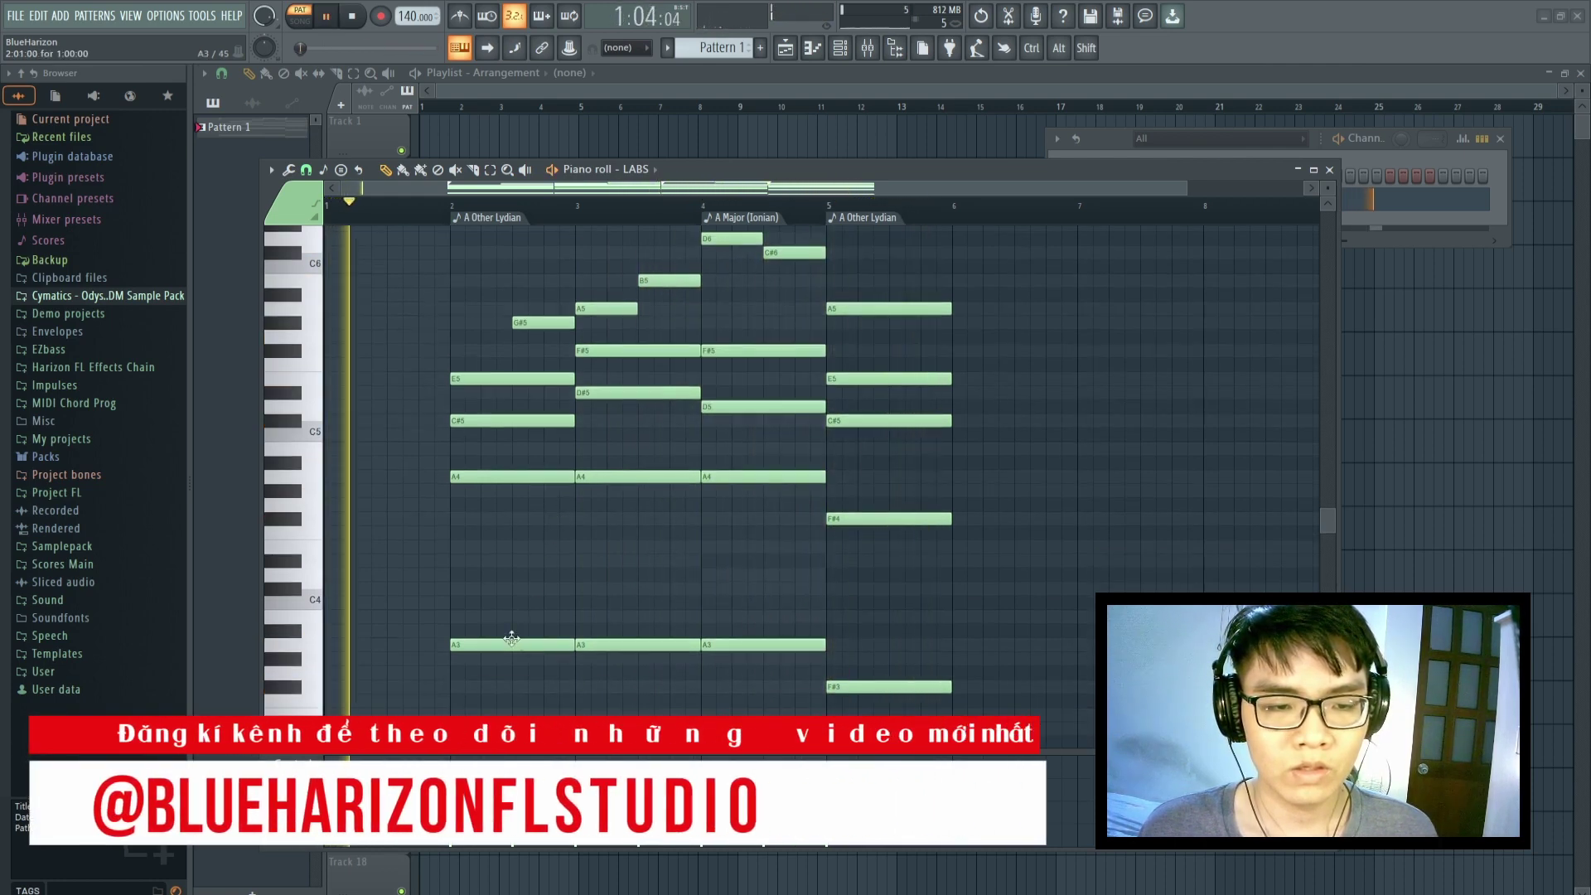
{"action": "left_click_drag", "start_coordinate": [514, 646], "coordinate": [512, 589]}
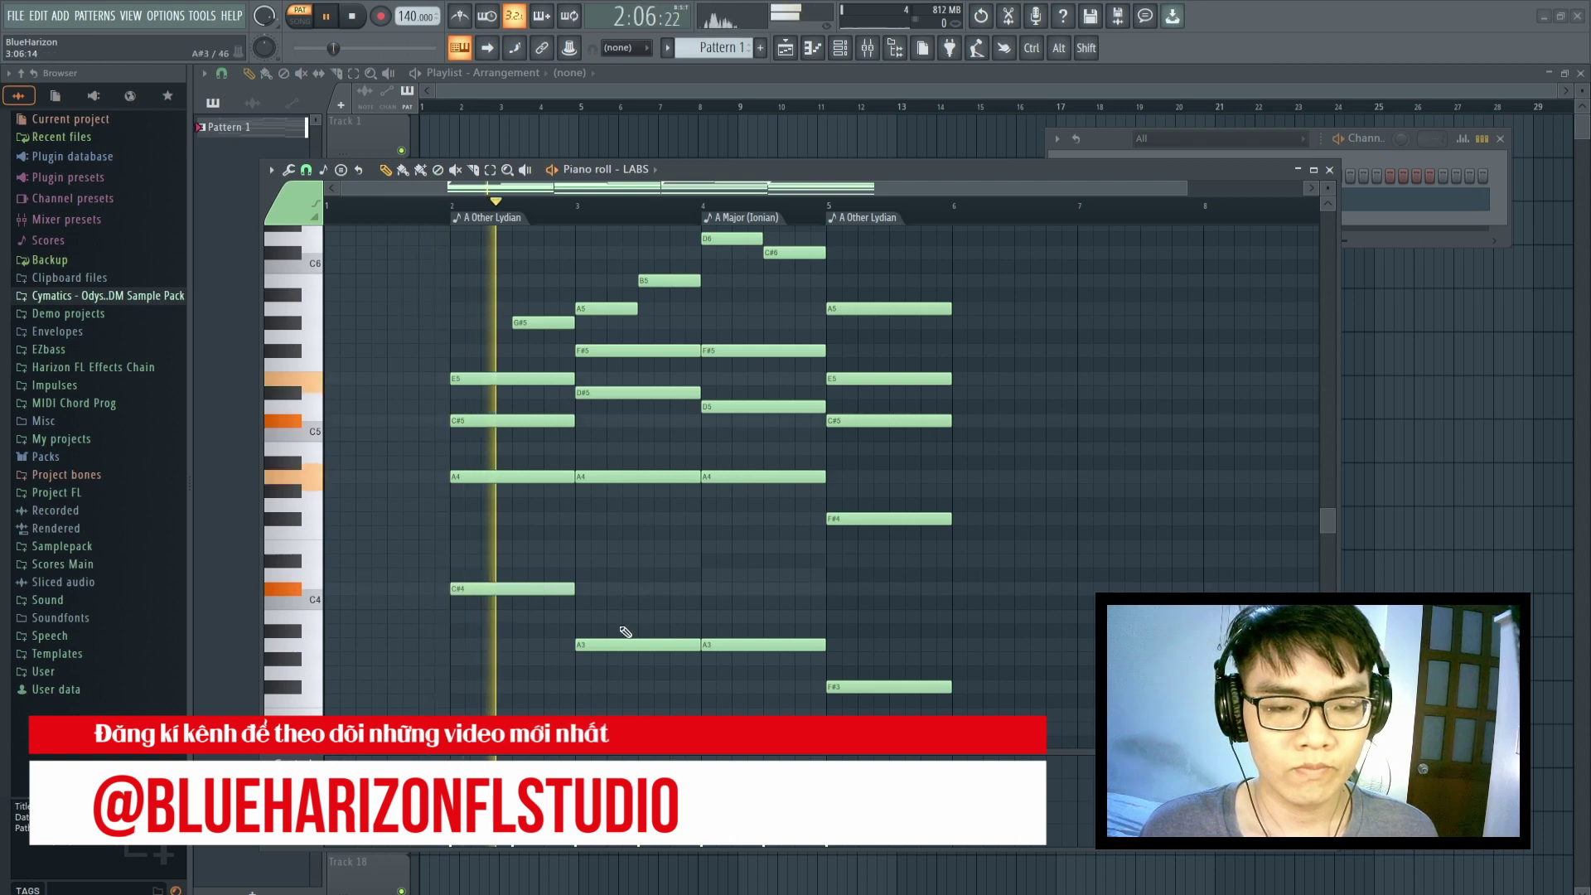
{"action": "left_click_drag", "start_coordinate": [751, 640], "coordinate": [748, 570]}
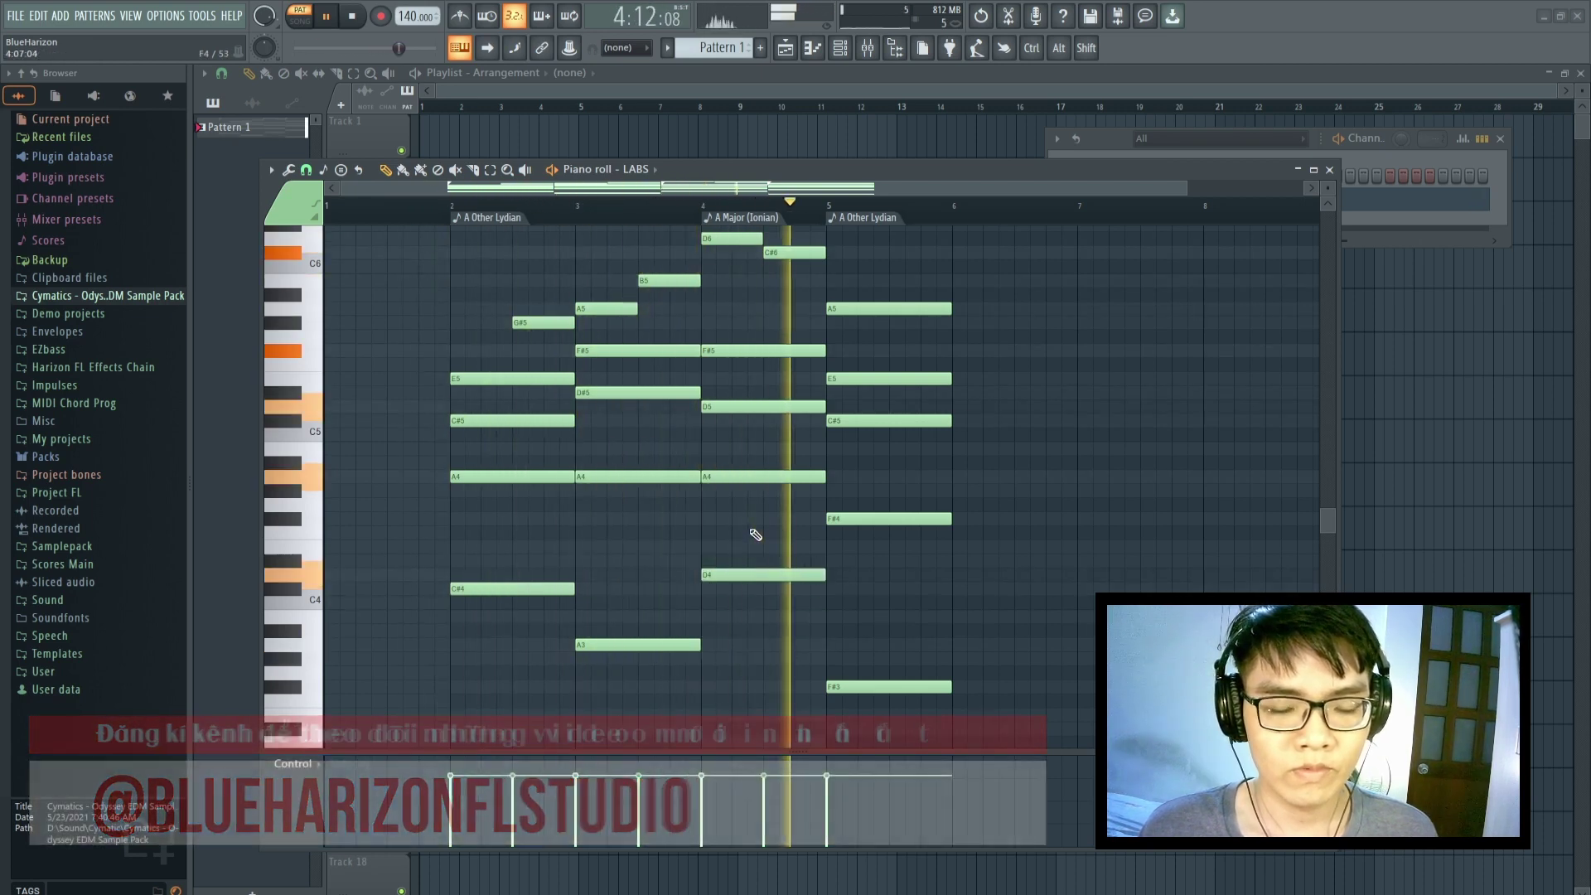
{"action": "scroll", "coordinate": [755, 535], "scroll_direction": "up", "scroll_amount": 2}
{"action": "key", "text": "space"}
Rework the A4 and F#4 chord notes into a short beat-two note and a half-bar note from beat three in each bar
{"action": "scroll", "coordinate": [752, 530], "scroll_direction": "down", "scroll_amount": 3}
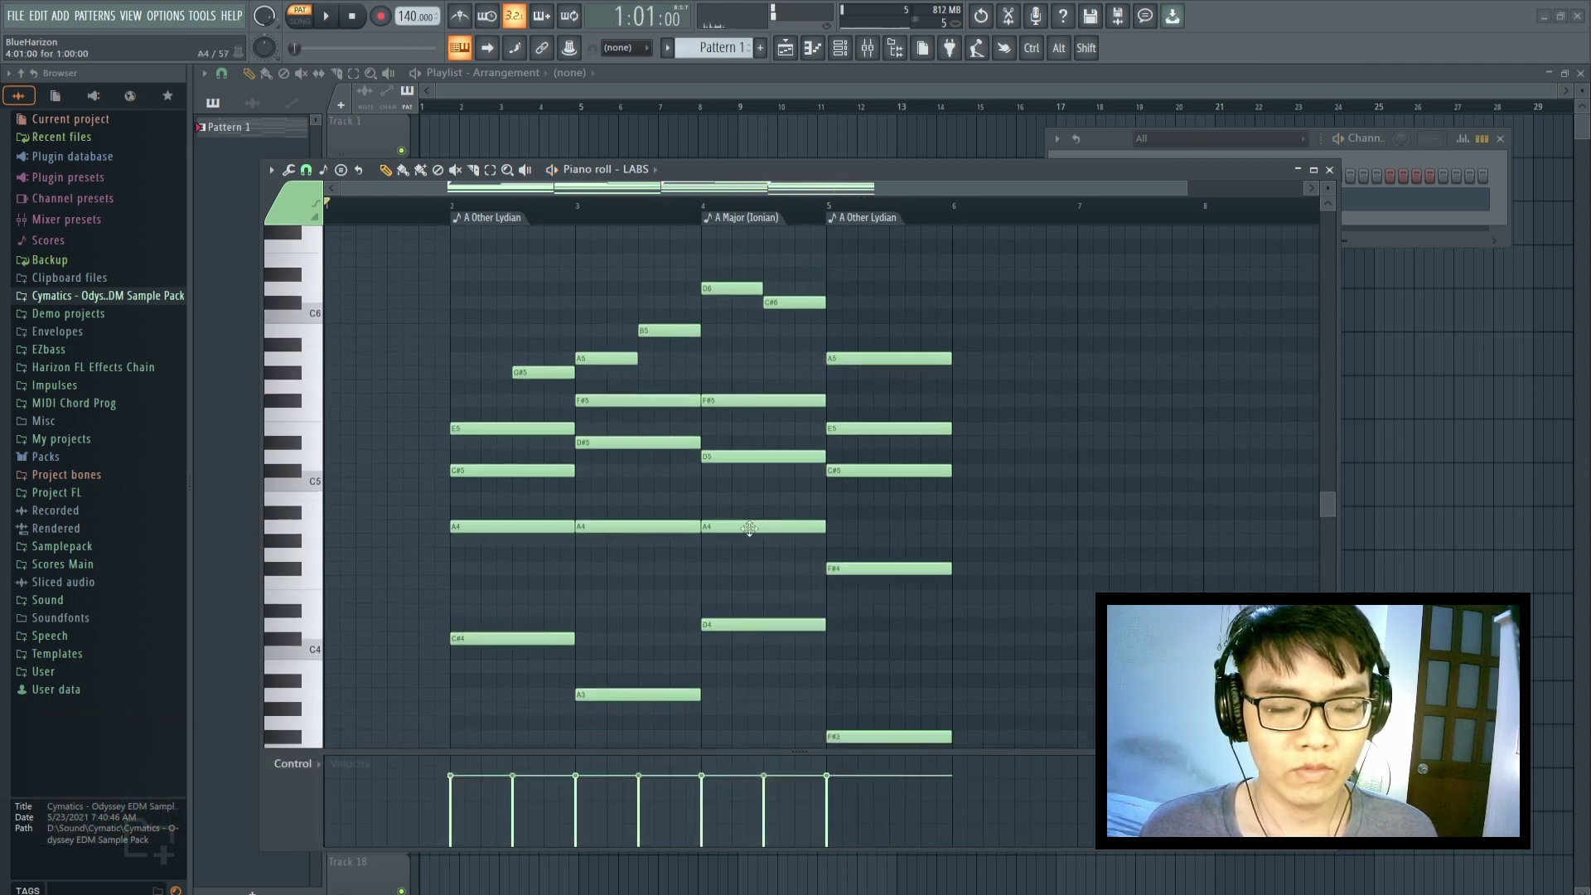
{"action": "left_click_drag", "start_coordinate": [1005, 690], "coordinate": [941, 497]}
{"action": "left_click_drag", "start_coordinate": [575, 438], "coordinate": [898, 479]}
{"action": "key", "text": "space"}
{"action": "scroll", "coordinate": [599, 490], "scroll_direction": "up", "scroll_amount": 2}
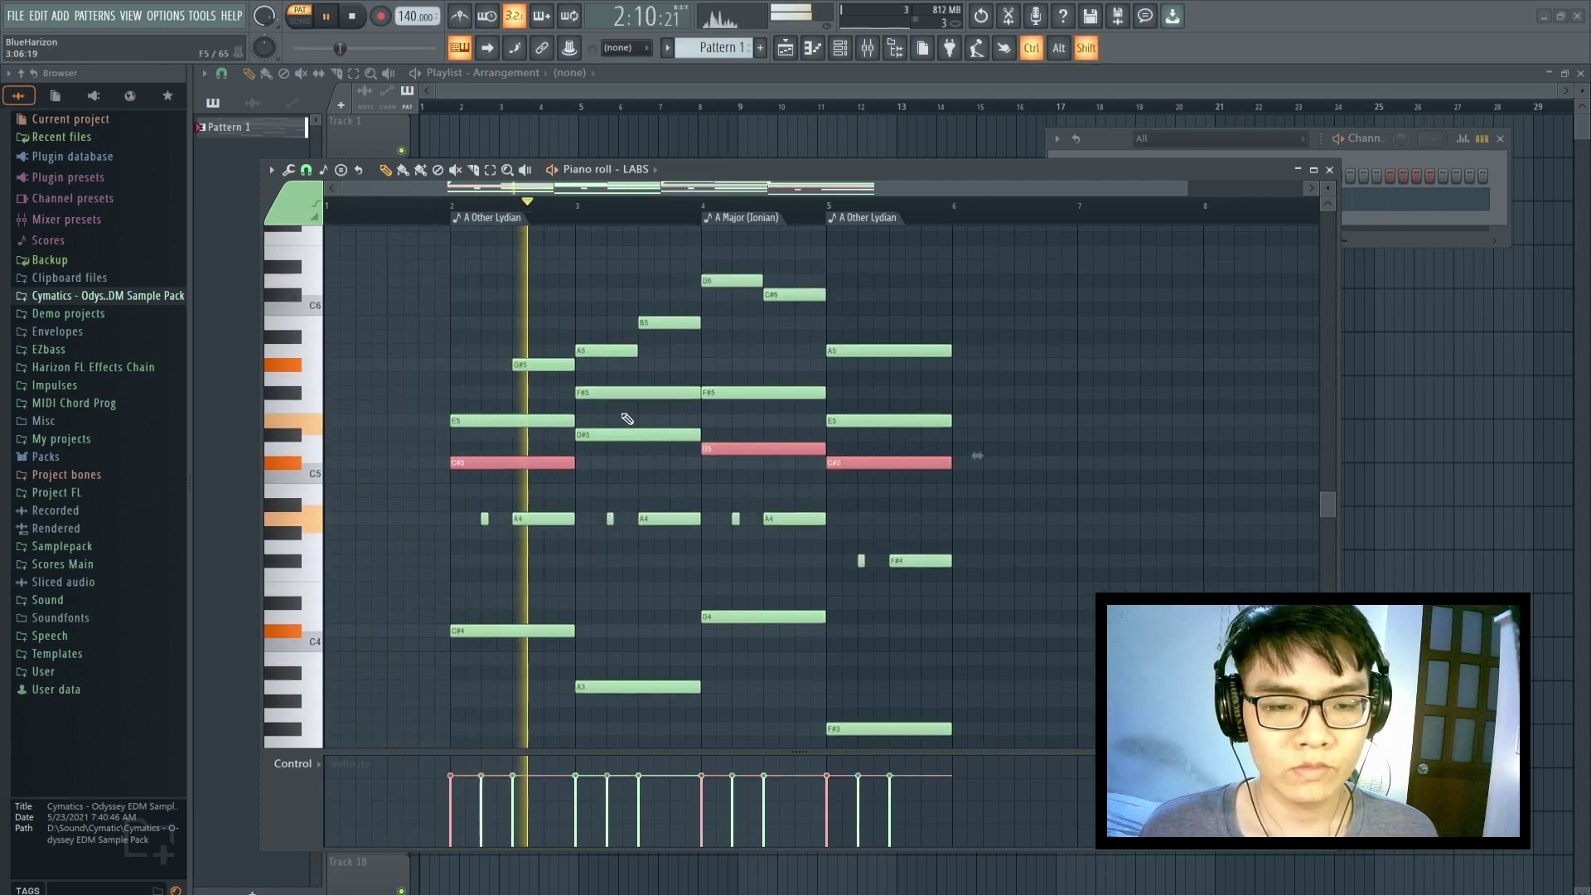
Turn the C#5, D#5, D5 and C#5 chord notes into one-beat notes on the last beat of each bar and replay the pattern
{"action": "left_click", "coordinate": [656, 435], "text": "ctrl"}
{"action": "left_click_drag", "start_coordinate": [656, 435], "coordinate": [718, 436]}
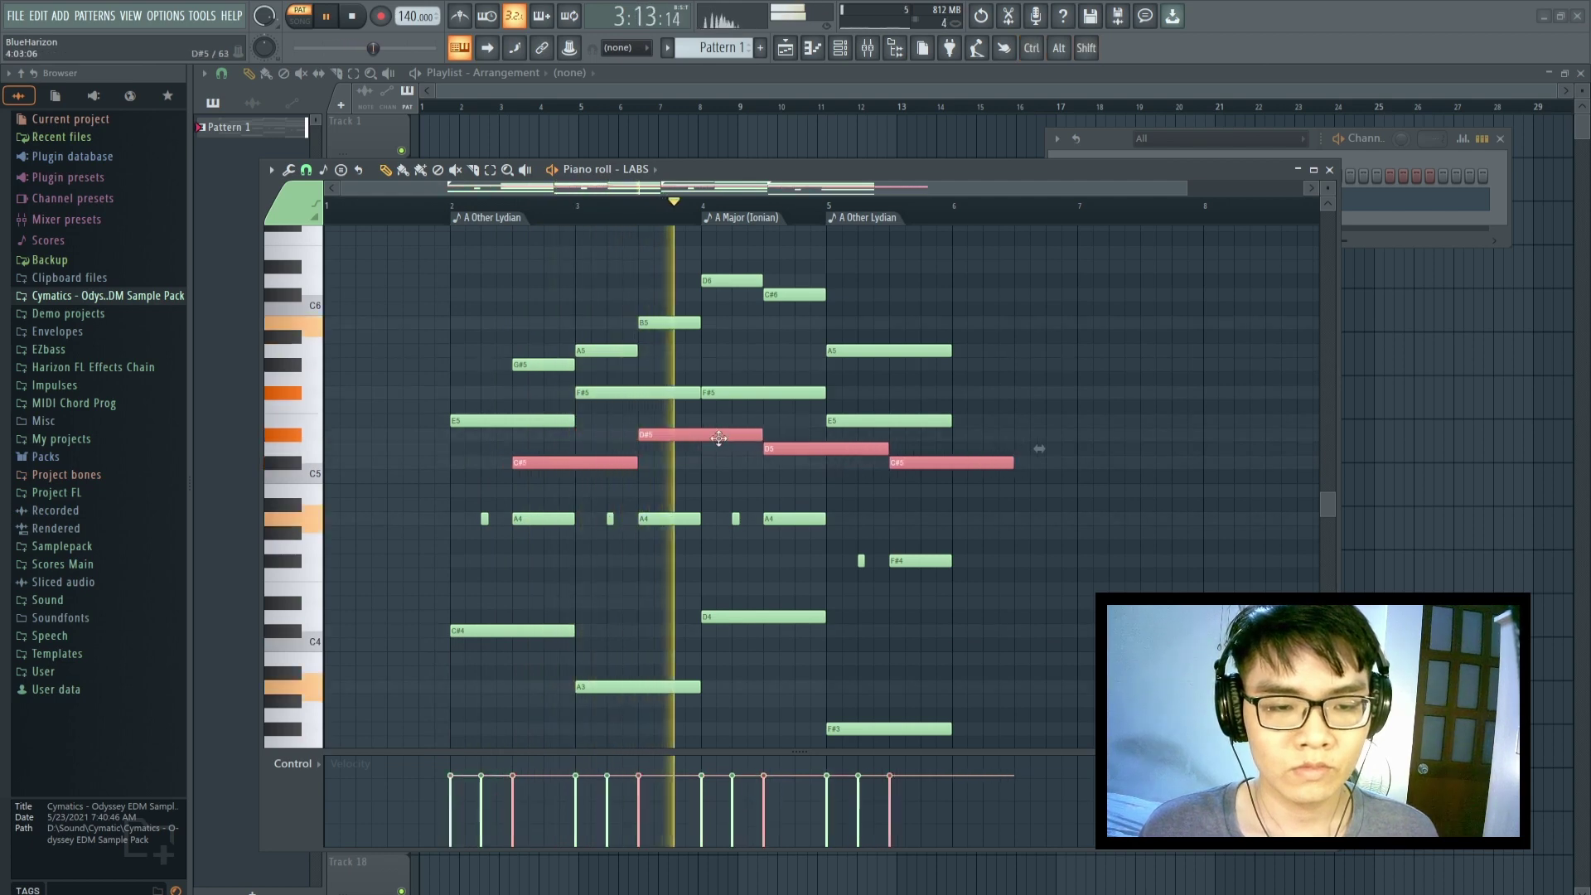
{"action": "key", "text": "space"}
{"action": "left_click", "coordinate": [766, 431]}
{"action": "right_click", "coordinate": [781, 436]}
{"action": "left_click_drag", "start_coordinate": [953, 476], "coordinate": [587, 428]}
{"action": "left_click_drag", "start_coordinate": [763, 439], "coordinate": [682, 438]}
{"action": "key", "text": "space"}
{"action": "left_click", "coordinate": [662, 481], "text": "ctrl"}
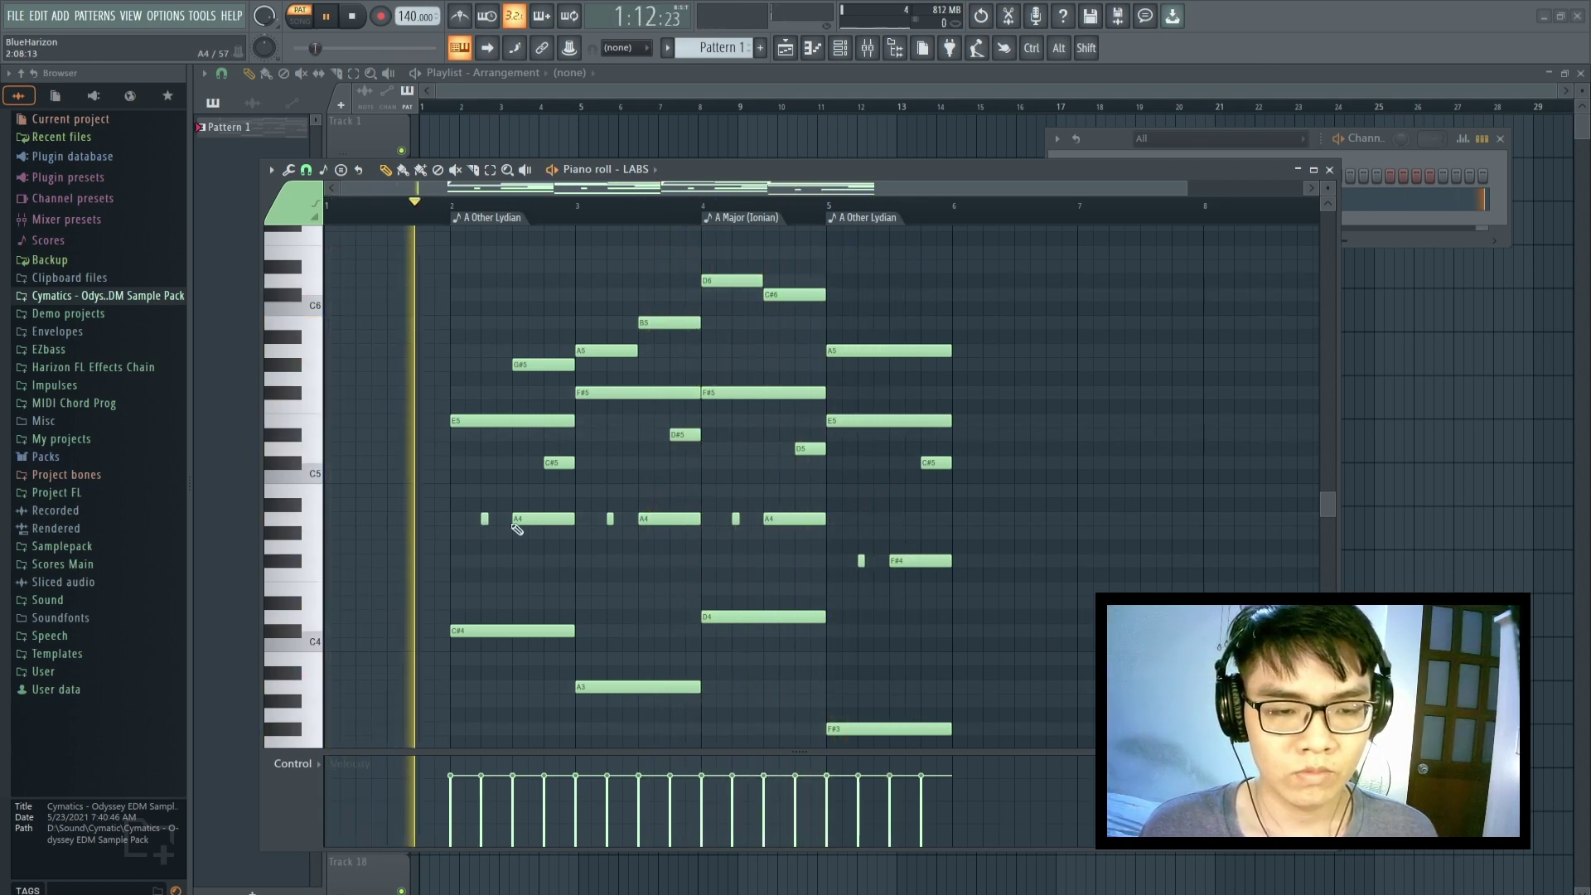
Delete the short A4 notes in bars 2 to 4 and the short F#4 note in bar 5 during playback
{"action": "right_click", "coordinate": [484, 518]}
{"action": "right_click", "coordinate": [610, 519]}
{"action": "right_click", "coordinate": [736, 519]}
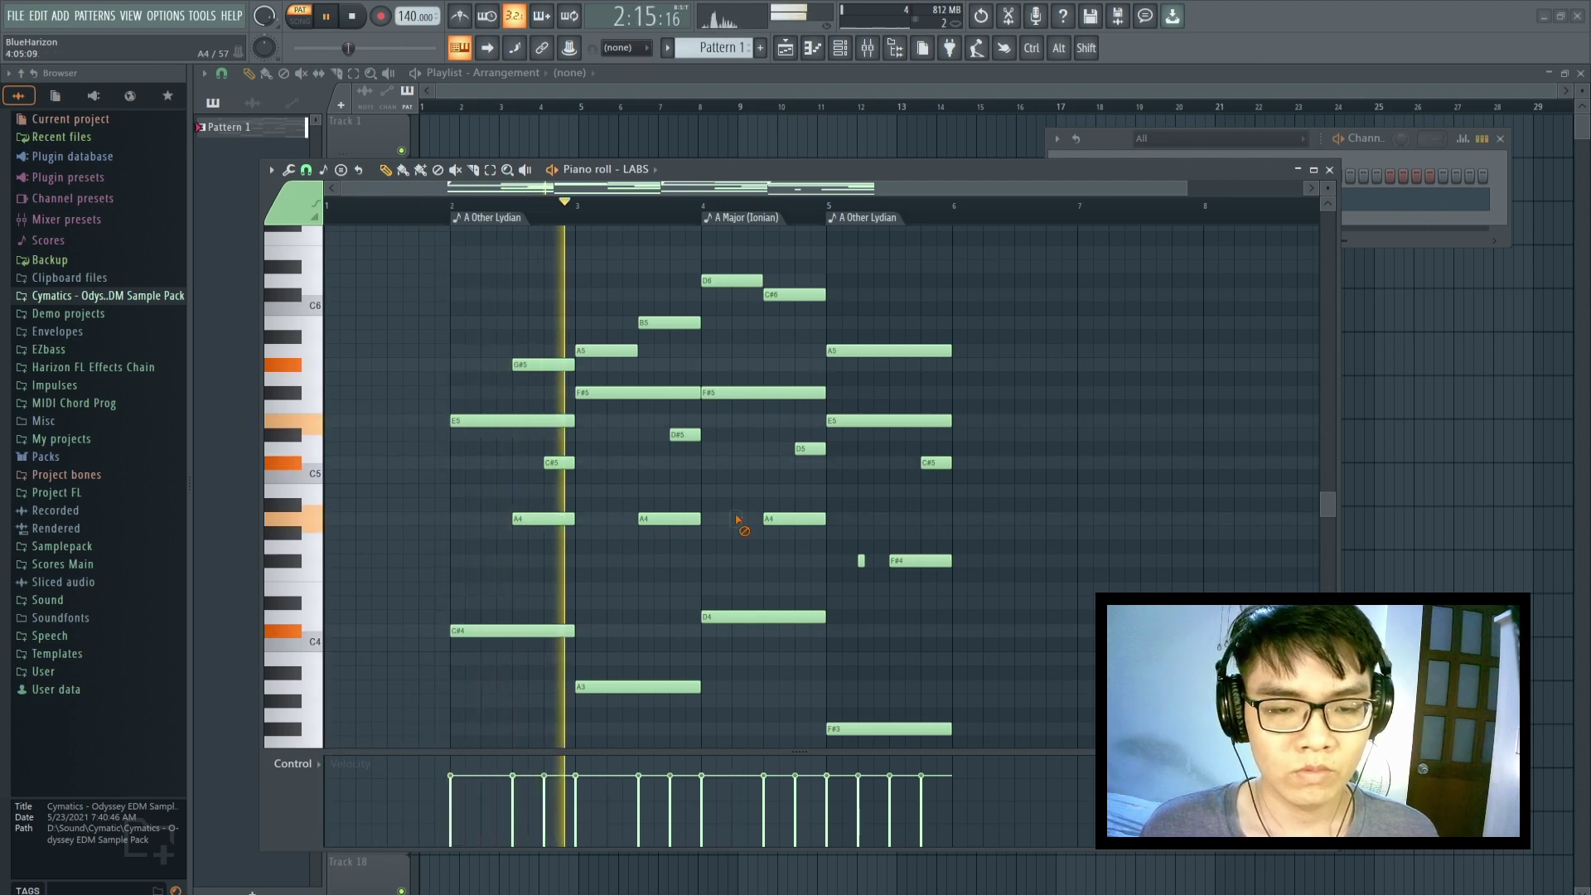
{"action": "right_click", "coordinate": [861, 560]}
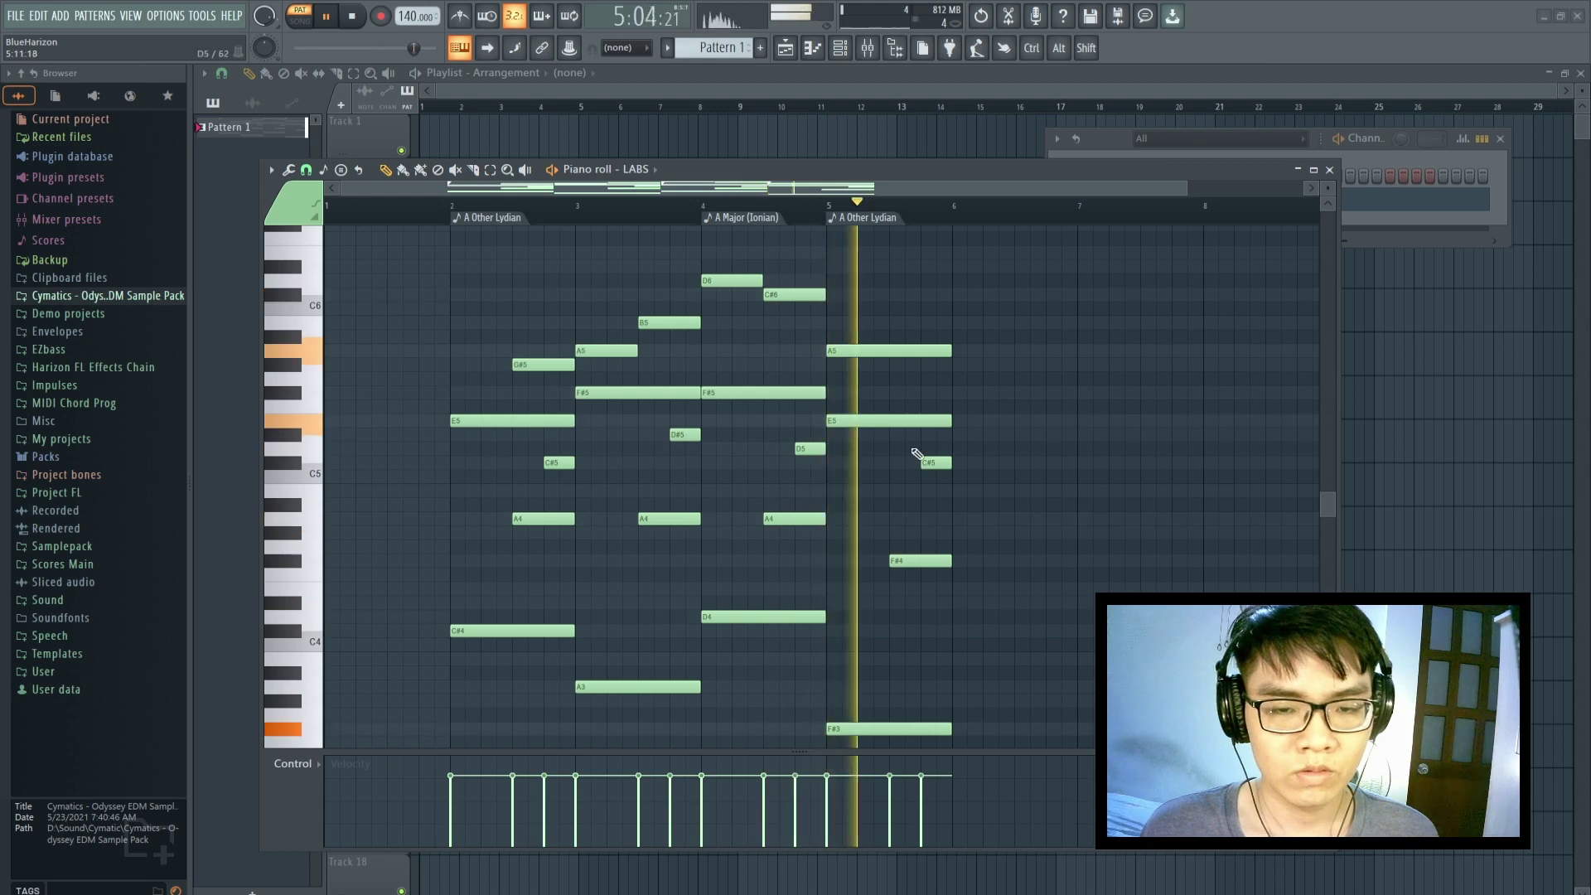
Split the E5 and F#5 chord notes after the first beat of each bar and play the pattern through
{"action": "left_click_drag", "start_coordinate": [923, 425], "coordinate": [537, 395]}
{"action": "key", "text": "space"}
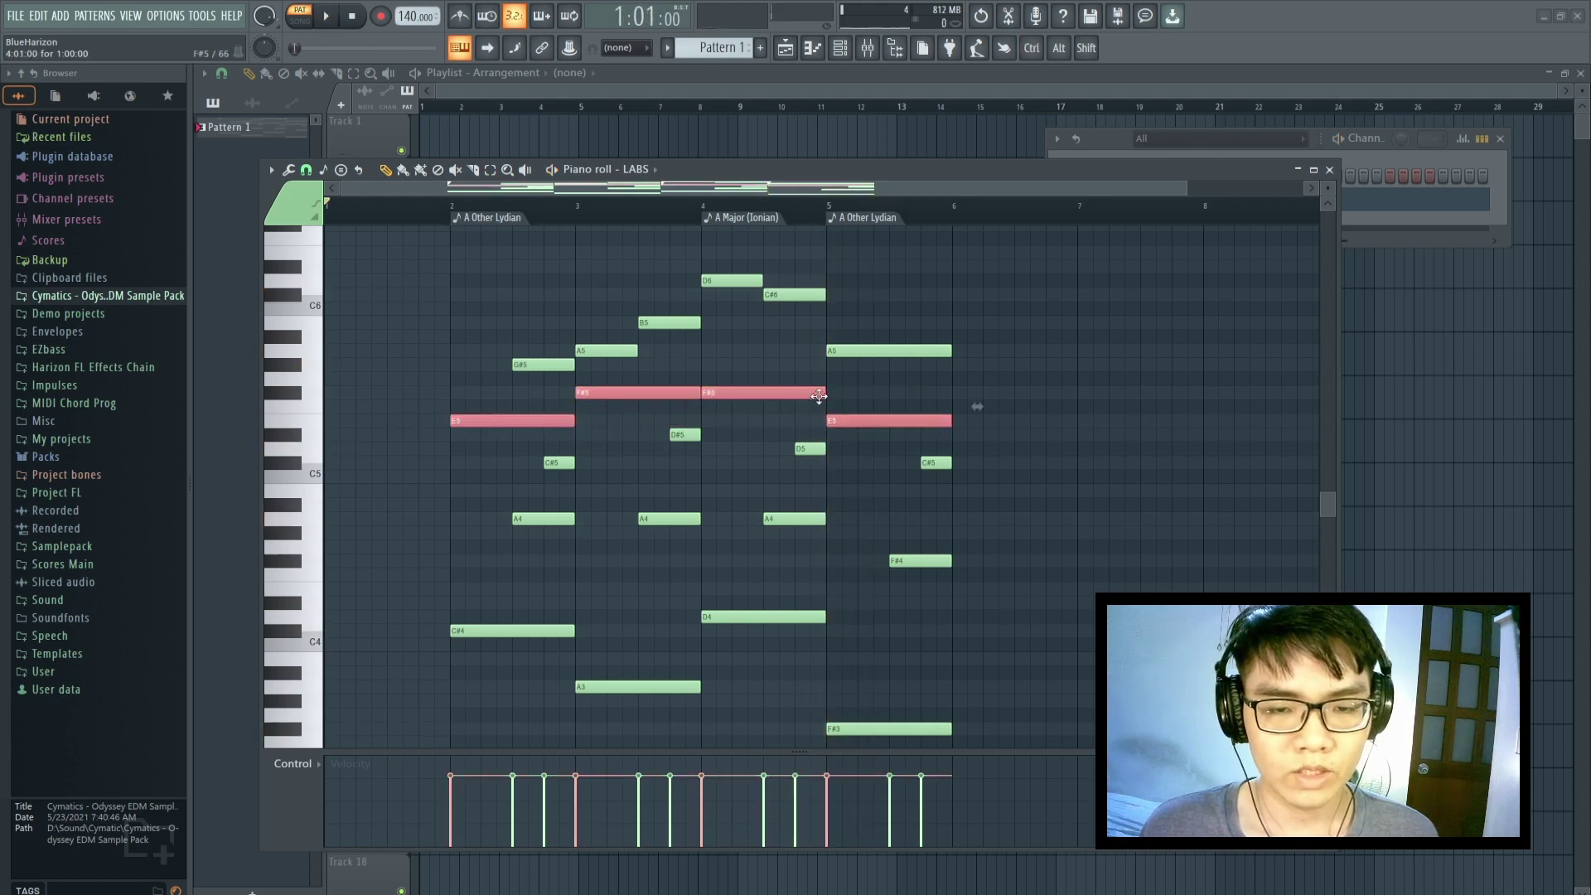
{"action": "mouse_move", "coordinate": [819, 396]}
{"action": "left_mouse_down"}
{"action": "mouse_move", "coordinate": [729, 406]}
{"action": "mouse_move", "coordinate": [824, 402]}
{"action": "left_mouse_up"}
{"action": "key", "text": "space"}
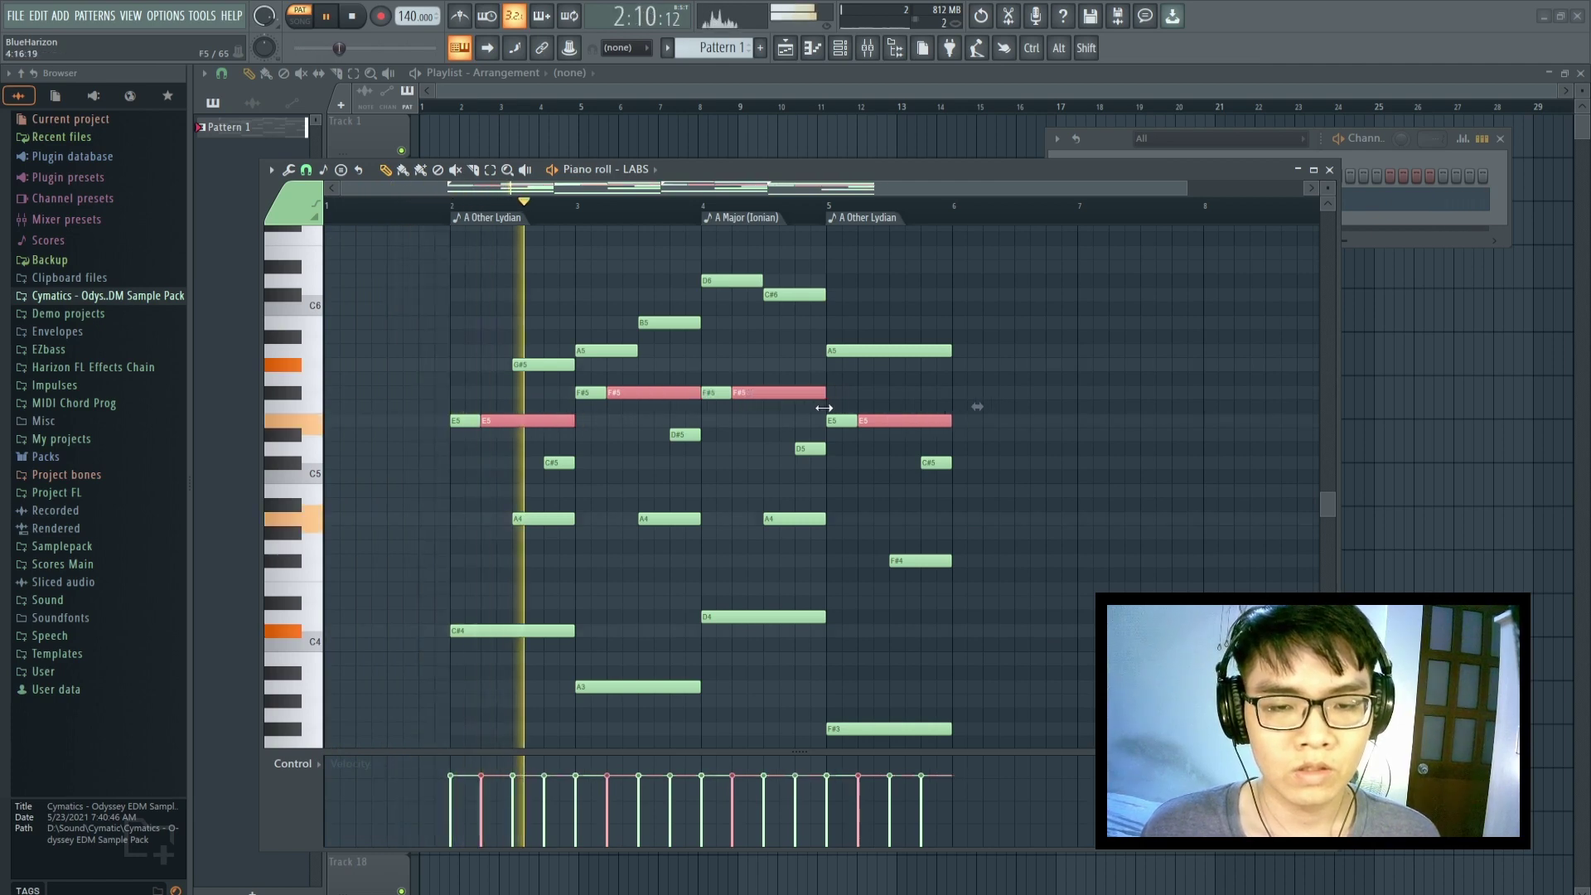
{"action": "left_click", "coordinate": [1039, 507]}
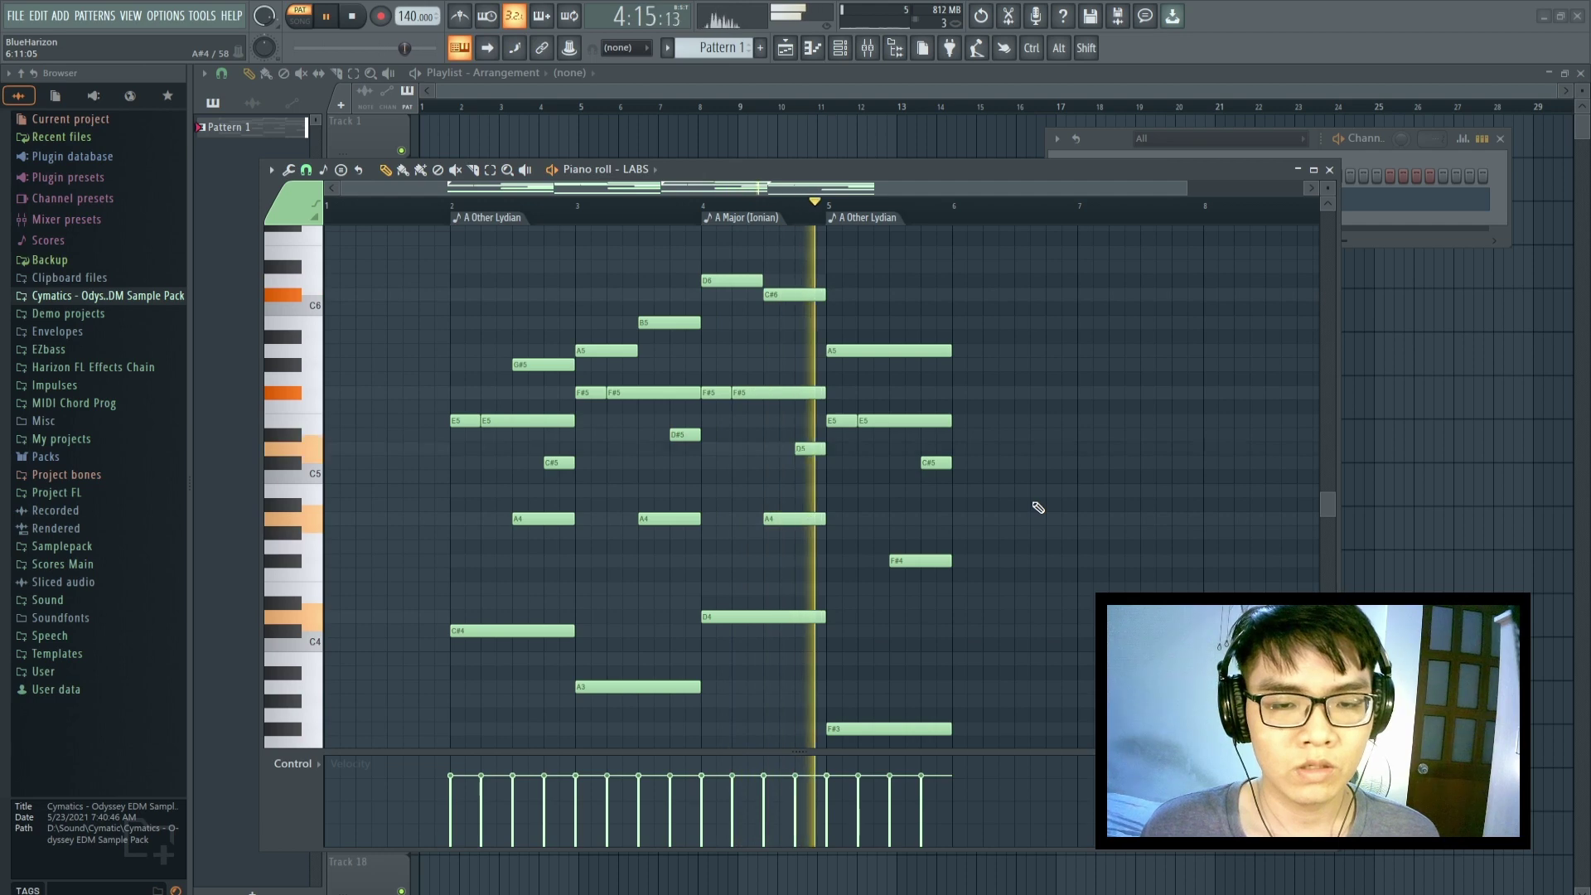
{"action": "key", "text": "space"}
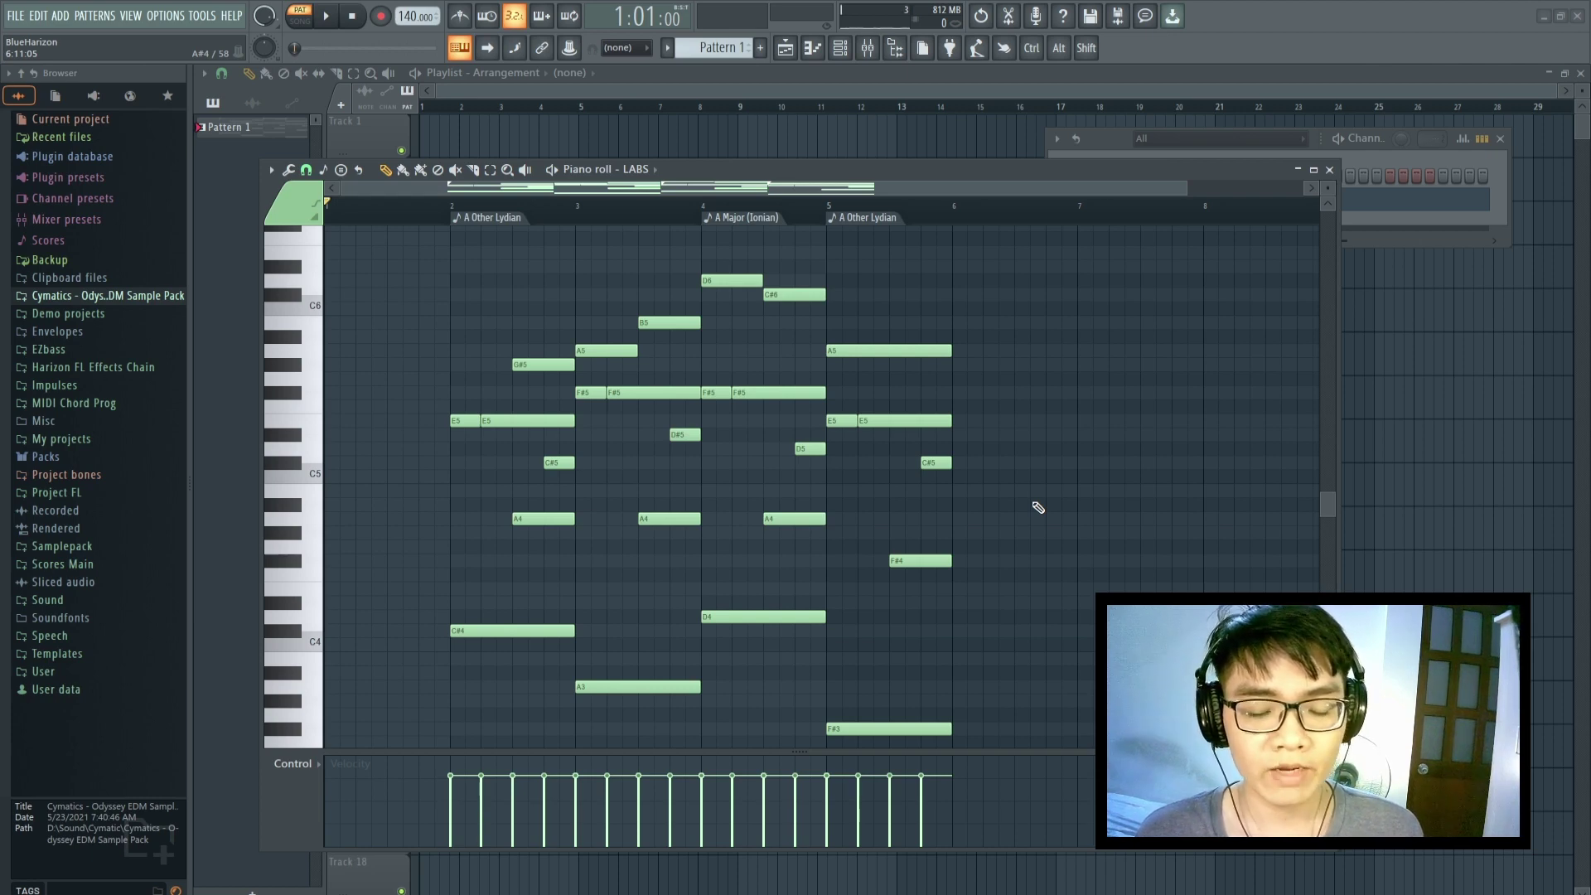
Delete all chord and melody notes from the piano roll, keeping the key/scale markers
{"action": "scroll", "coordinate": [1038, 507], "scroll_direction": "down", "scroll_amount": 2}
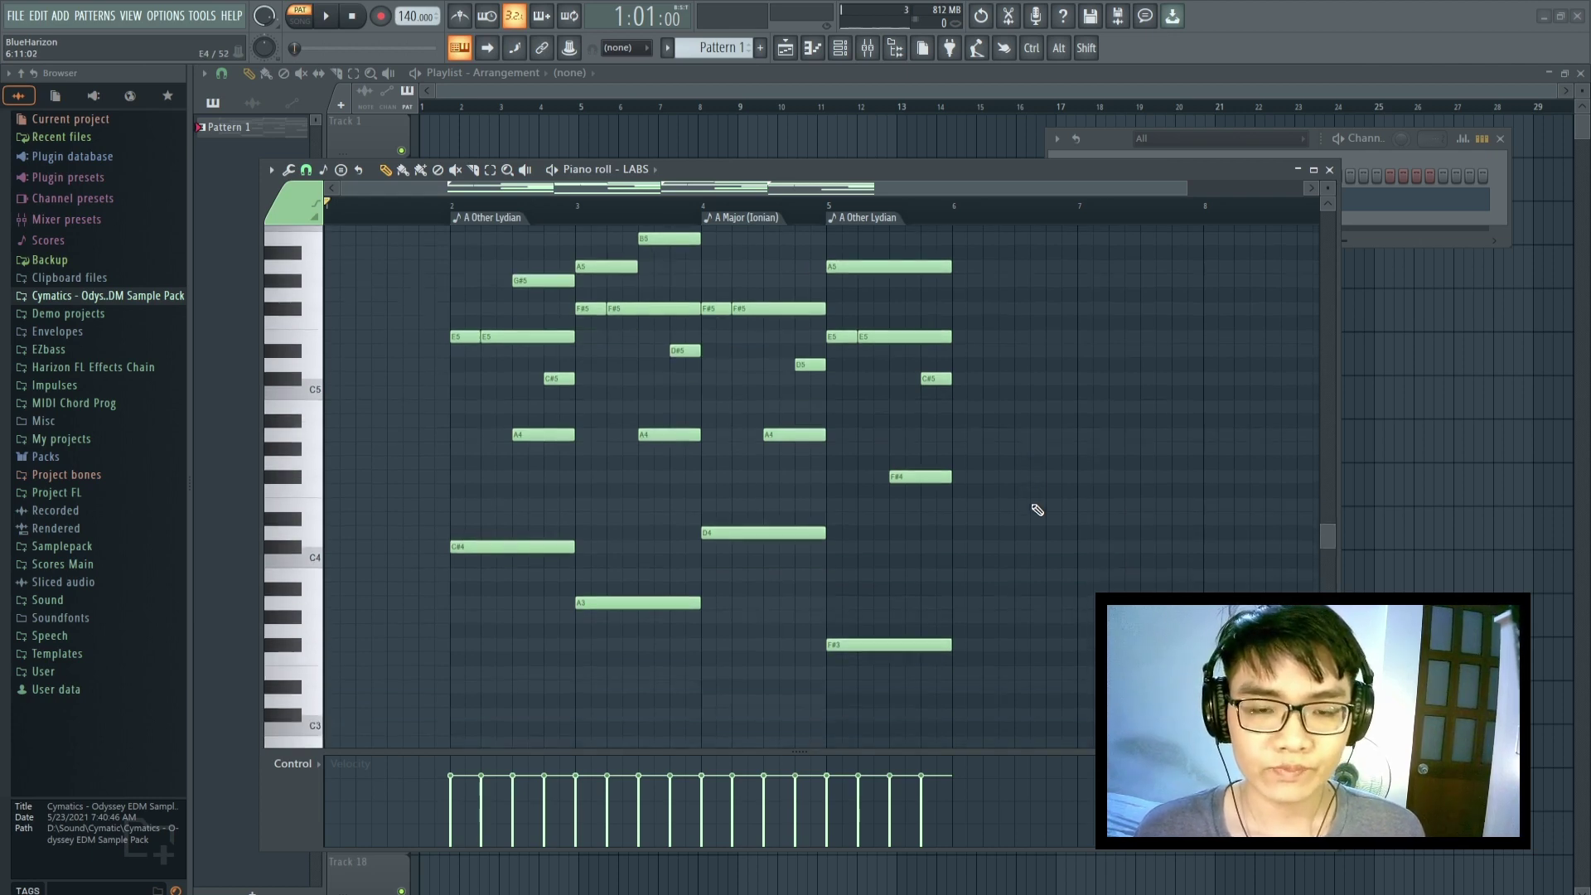
{"action": "scroll", "coordinate": [852, 220], "scroll_direction": "down", "scroll_amount": 2}
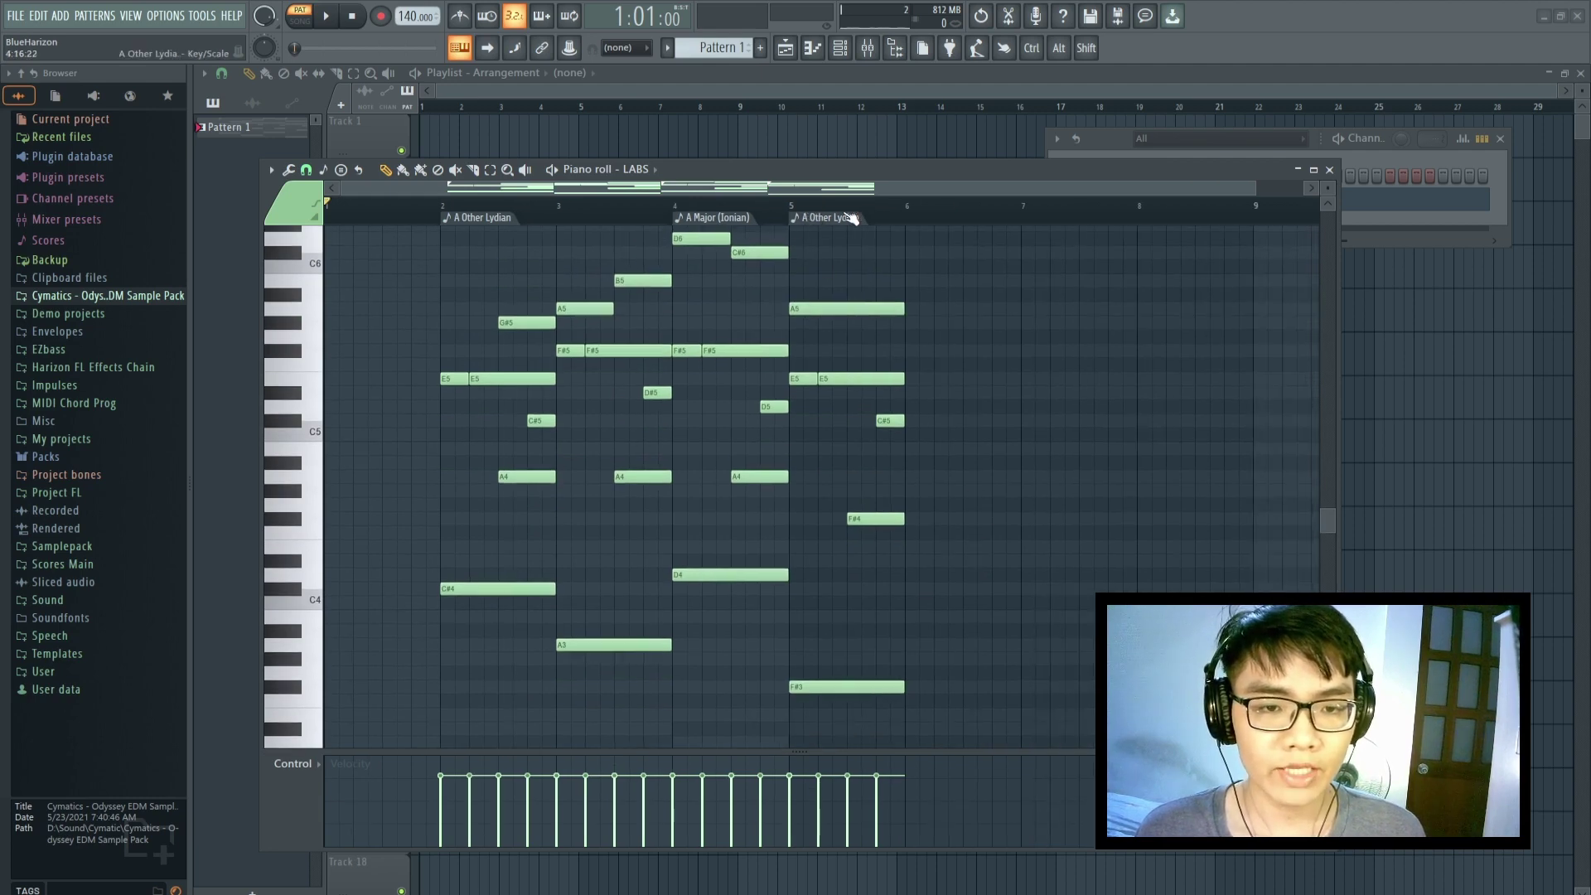
{"action": "scroll", "coordinate": [902, 348], "scroll_direction": "up", "scroll_amount": 2}
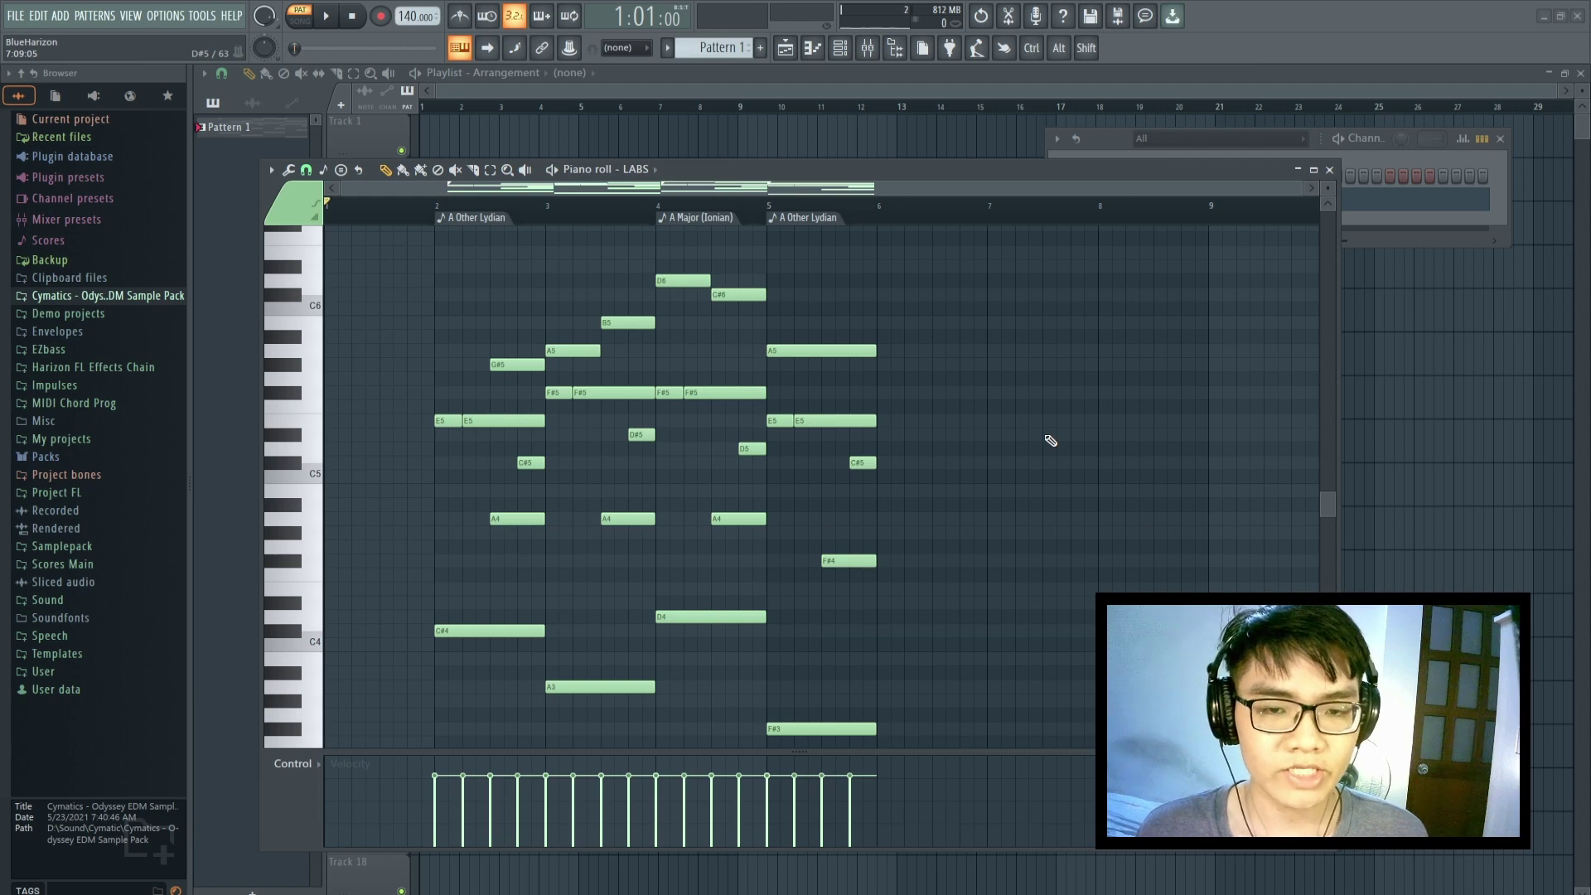
{"action": "scroll", "coordinate": [1049, 443], "scroll_direction": "down", "scroll_amount": 3}
{"action": "left_click_drag", "start_coordinate": [1003, 685], "coordinate": [506, 214]}
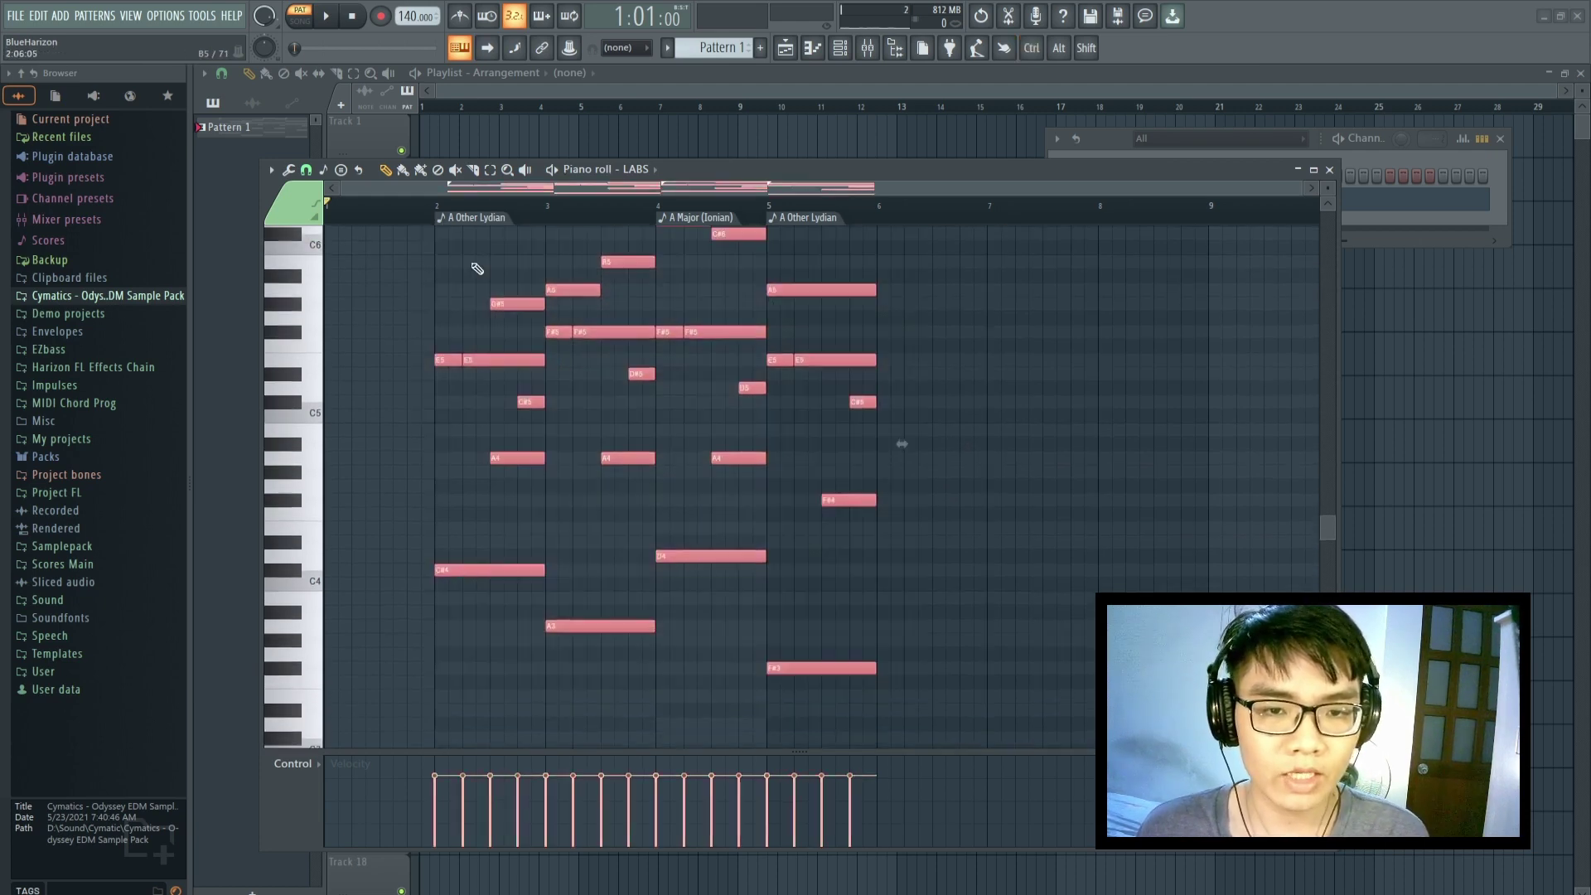
{"action": "key", "text": "Delete"}
{"action": "scroll", "coordinate": [651, 341], "scroll_direction": "up", "scroll_amount": 2}
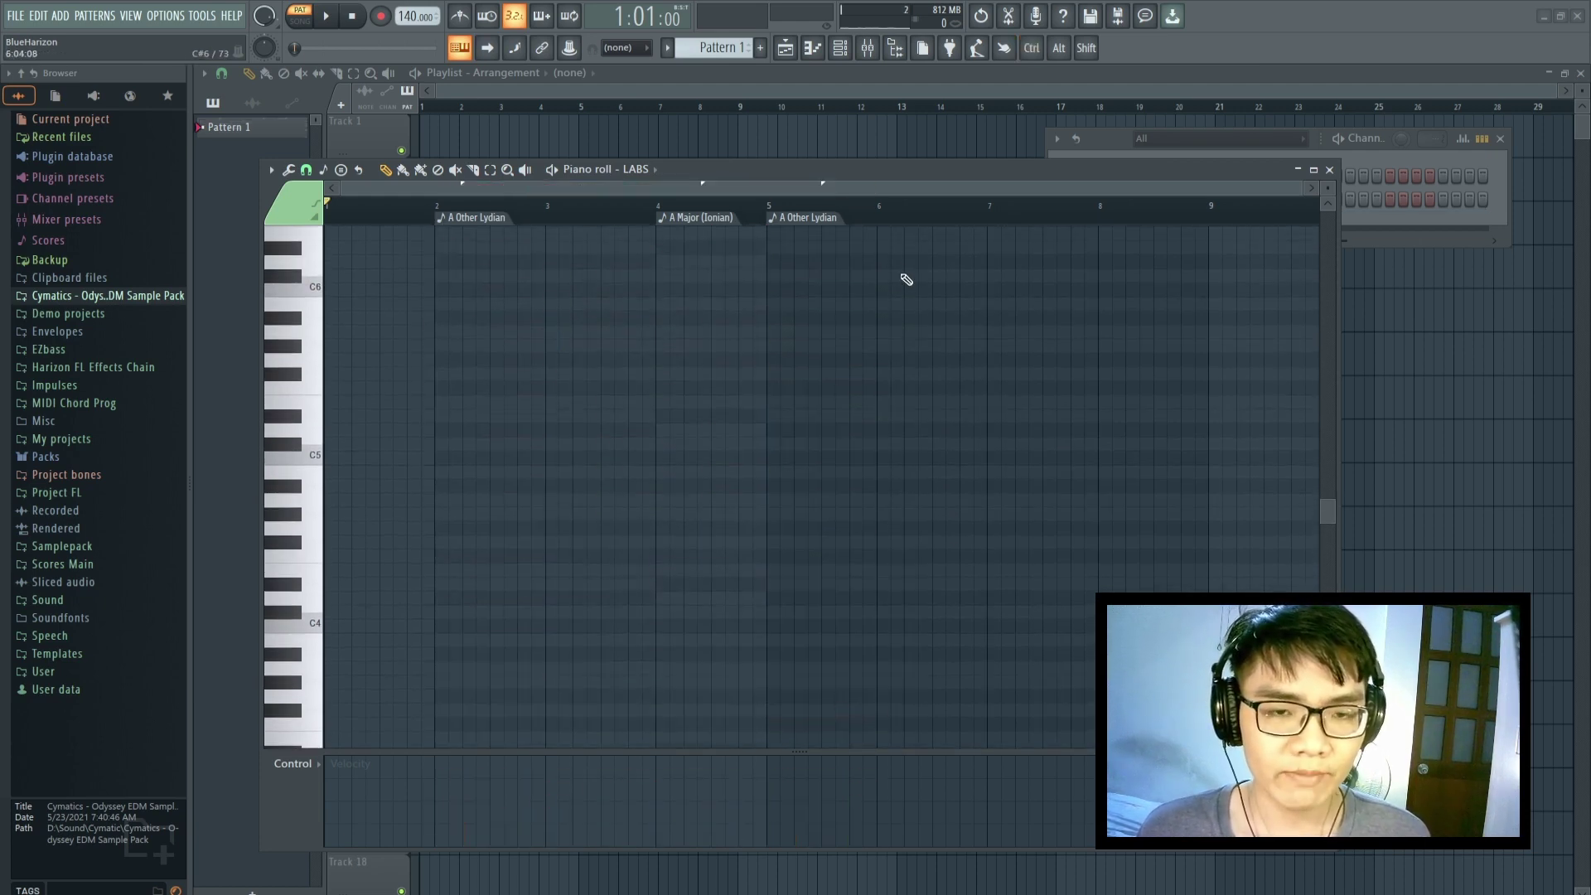
Add an Other Lydian key/scale marker at bar 6 and set its root note to A
{"action": "right_click", "coordinate": [879, 220]}
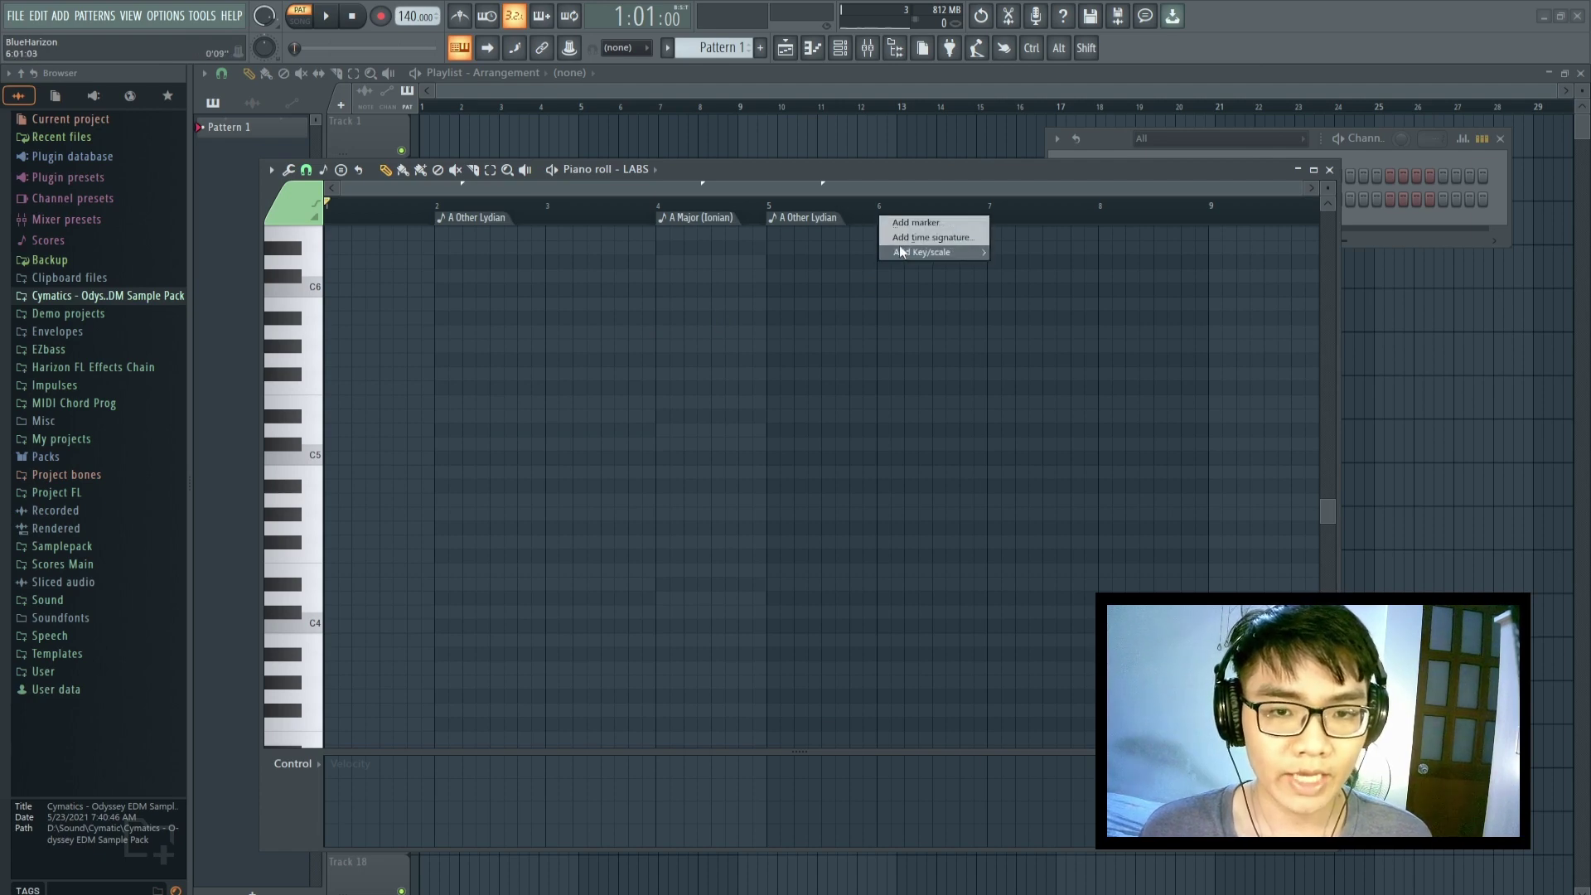
{"action": "mouse_move", "coordinate": [903, 252]}
{"action": "left_click", "coordinate": [1071, 728]}
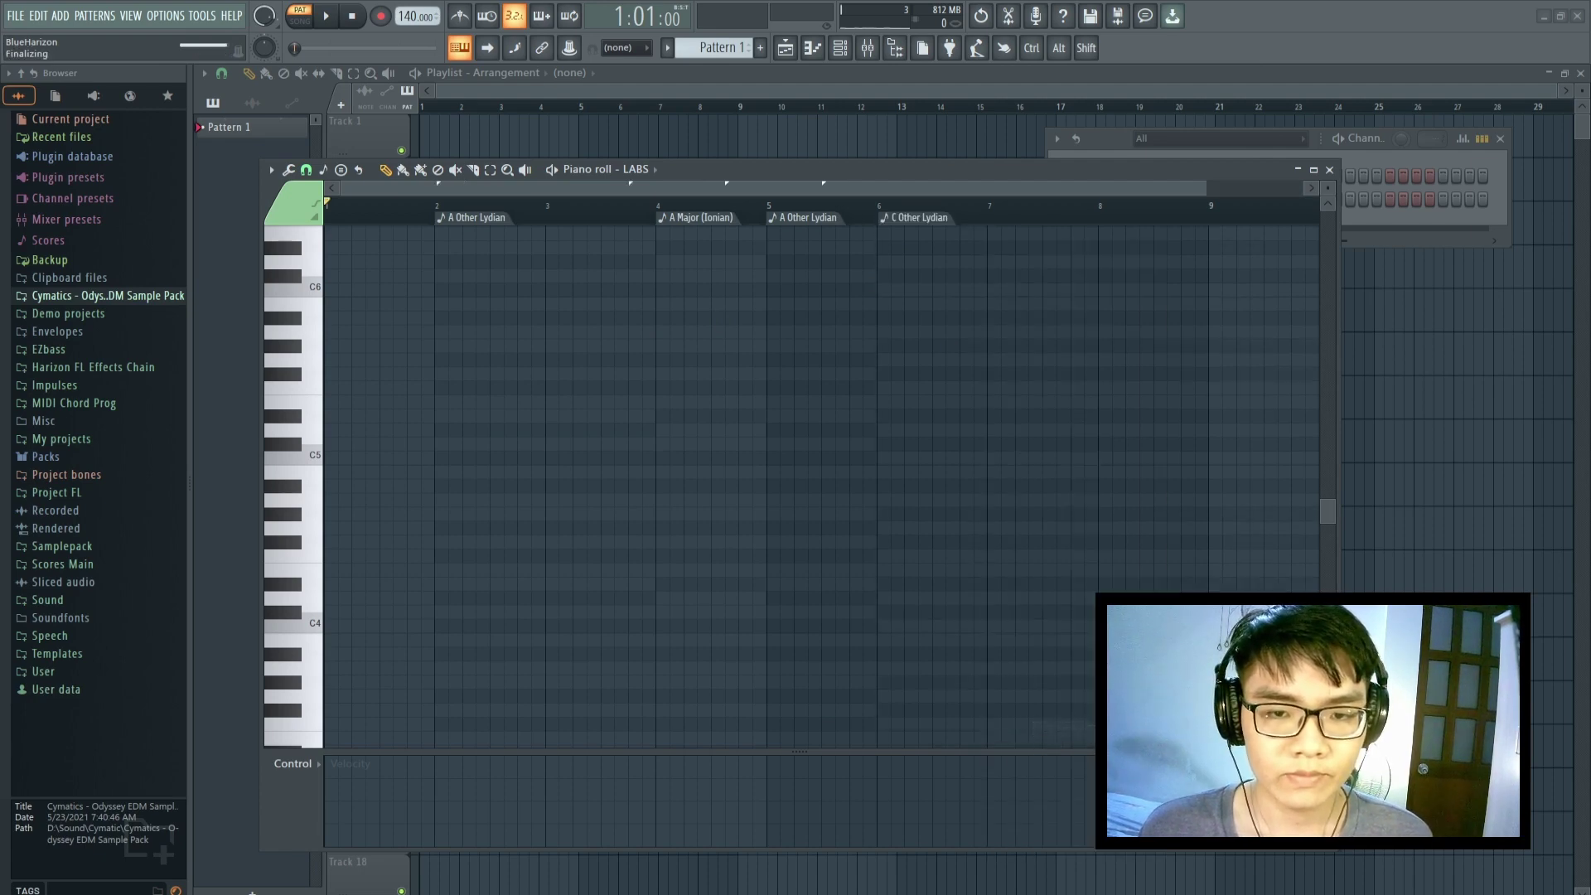
{"action": "right_click", "coordinate": [897, 220]}
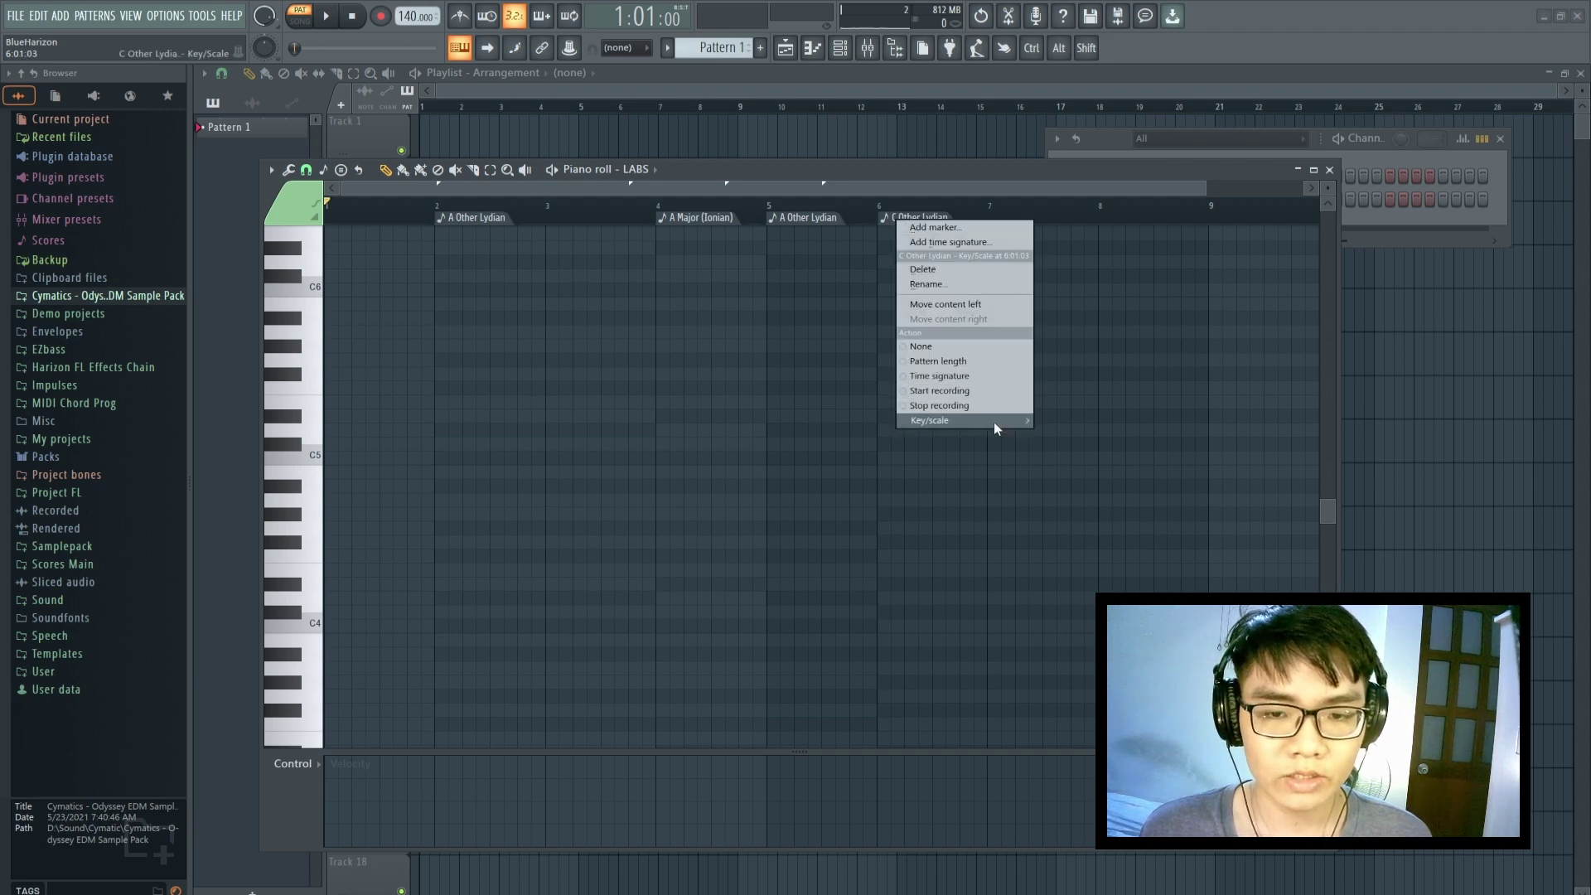
{"action": "mouse_move", "coordinate": [993, 421]}
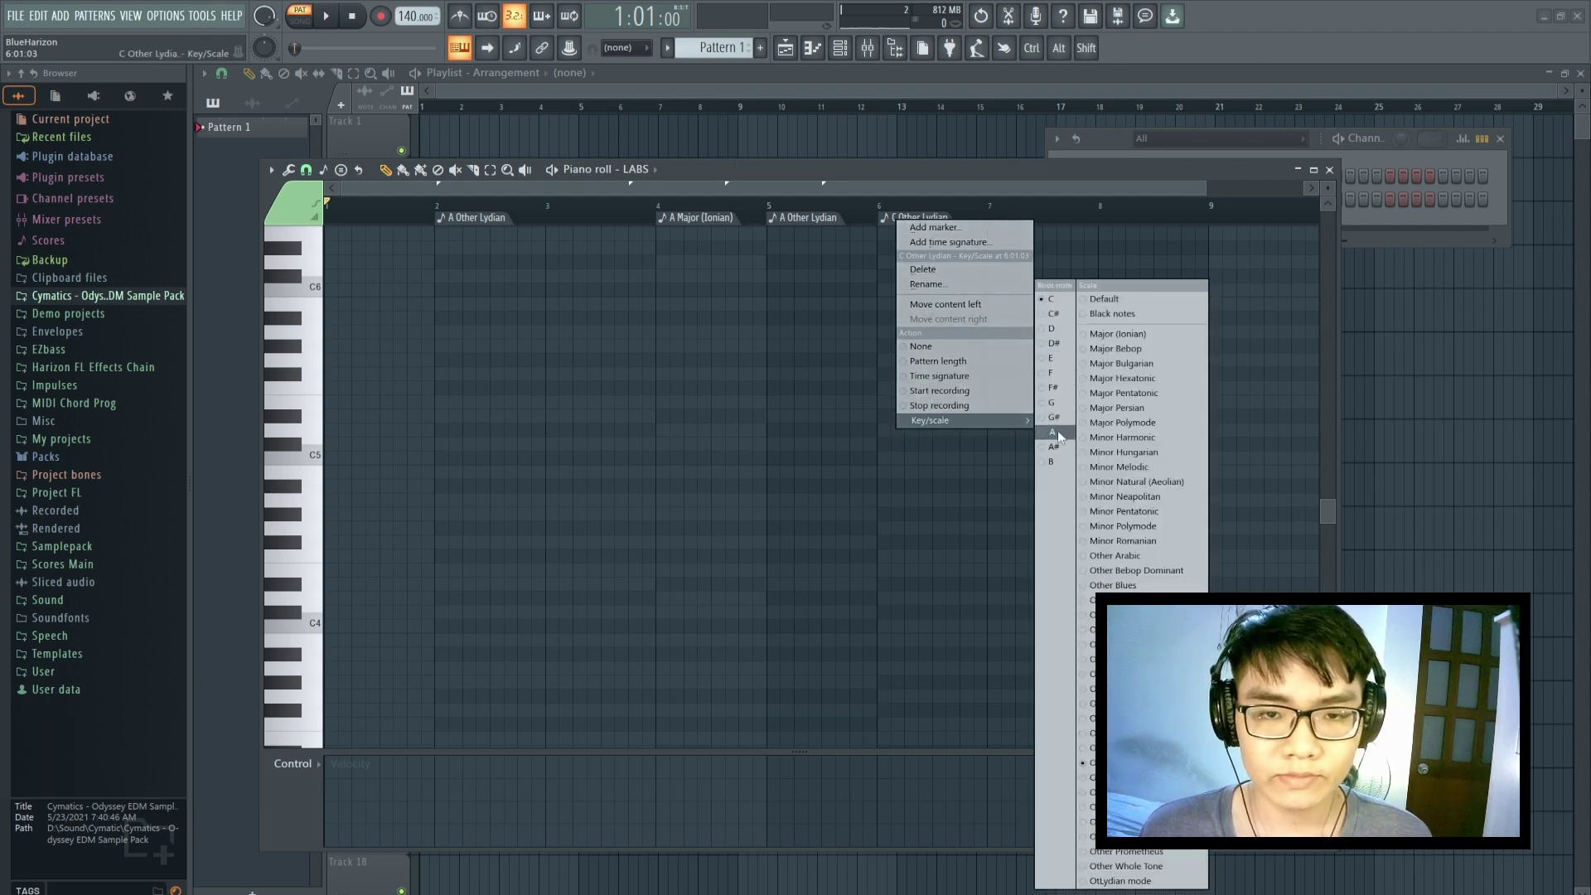
{"action": "left_click", "coordinate": [987, 457]}
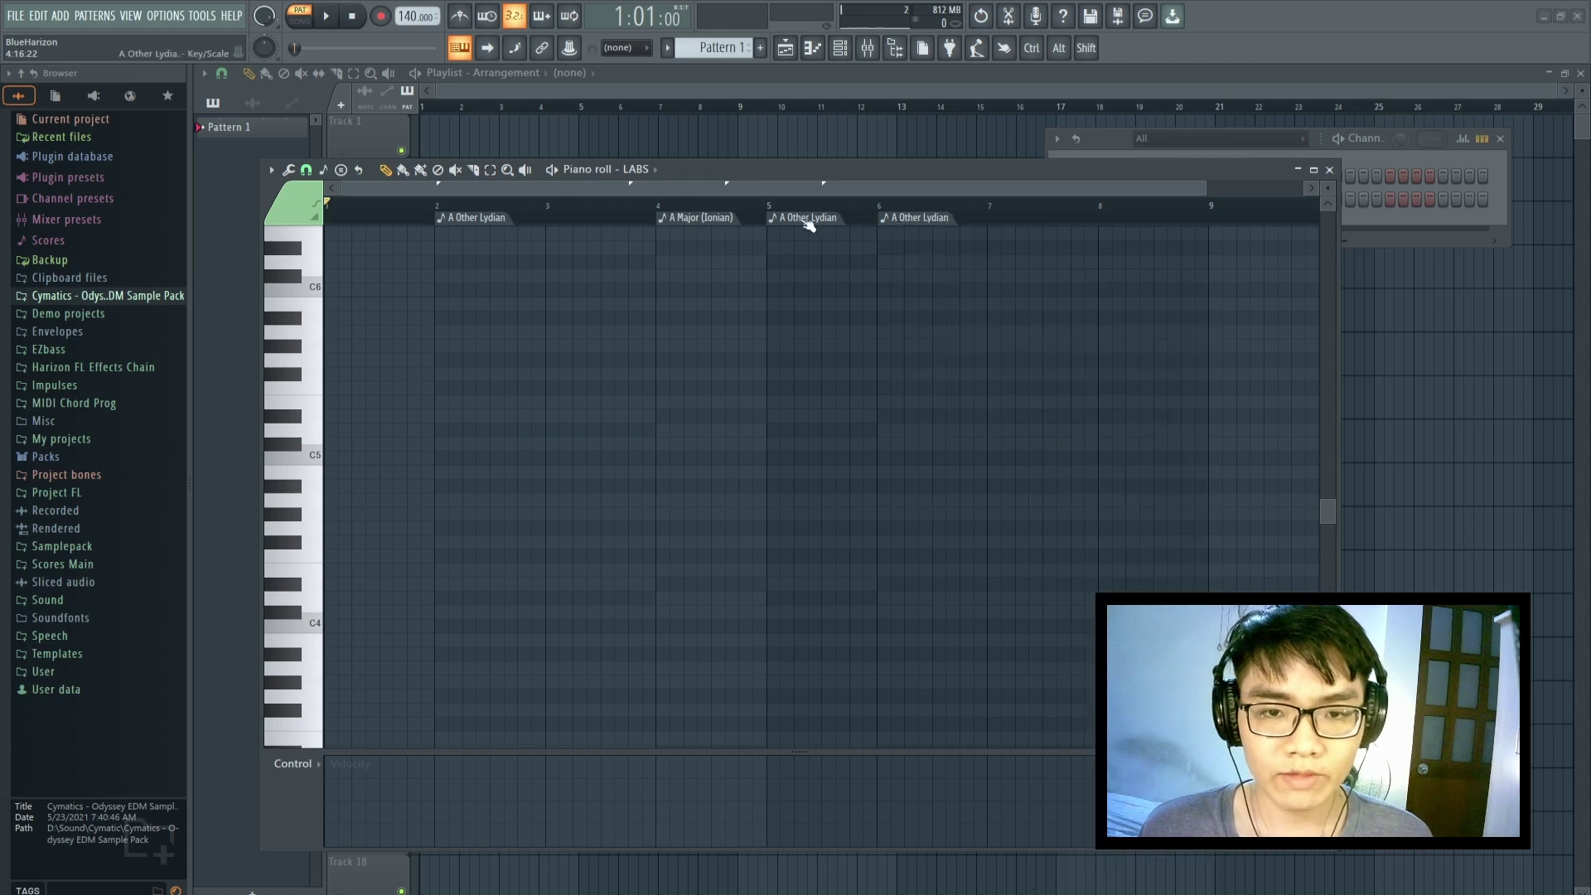
Delete the A Major (Ionian) marker at bar 4 and the A Other Lydian marker at bar 2
{"action": "left_click", "coordinate": [769, 225]}
{"action": "left_click_drag", "start_coordinate": [769, 225], "coordinate": [330, 253]}
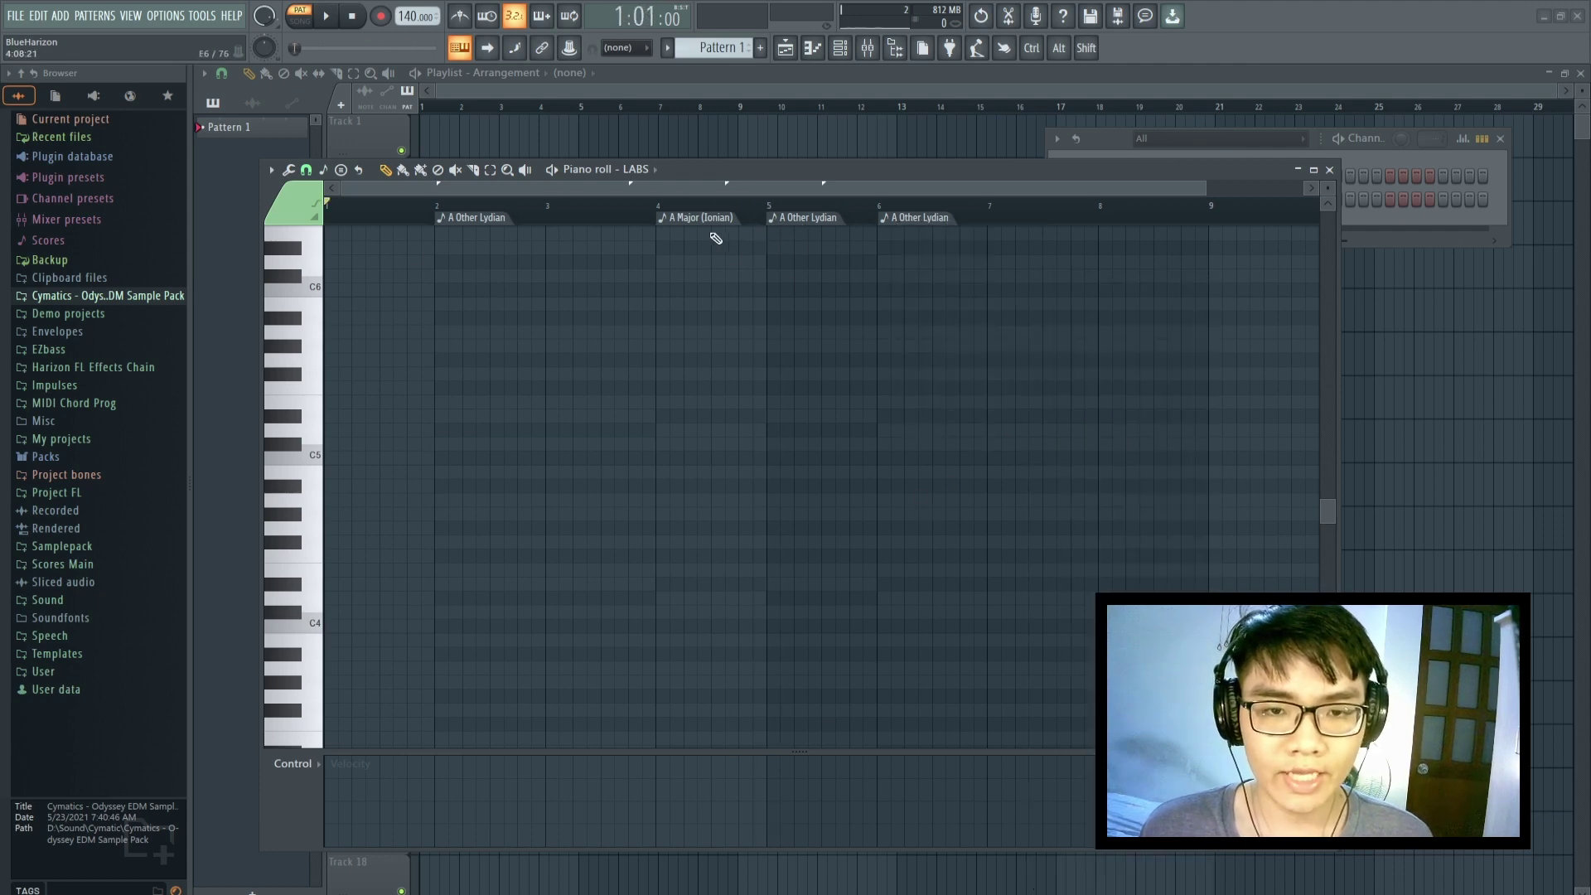
{"action": "right_click", "coordinate": [698, 219]}
{"action": "left_click", "coordinate": [721, 267]}
{"action": "right_click", "coordinate": [479, 217]}
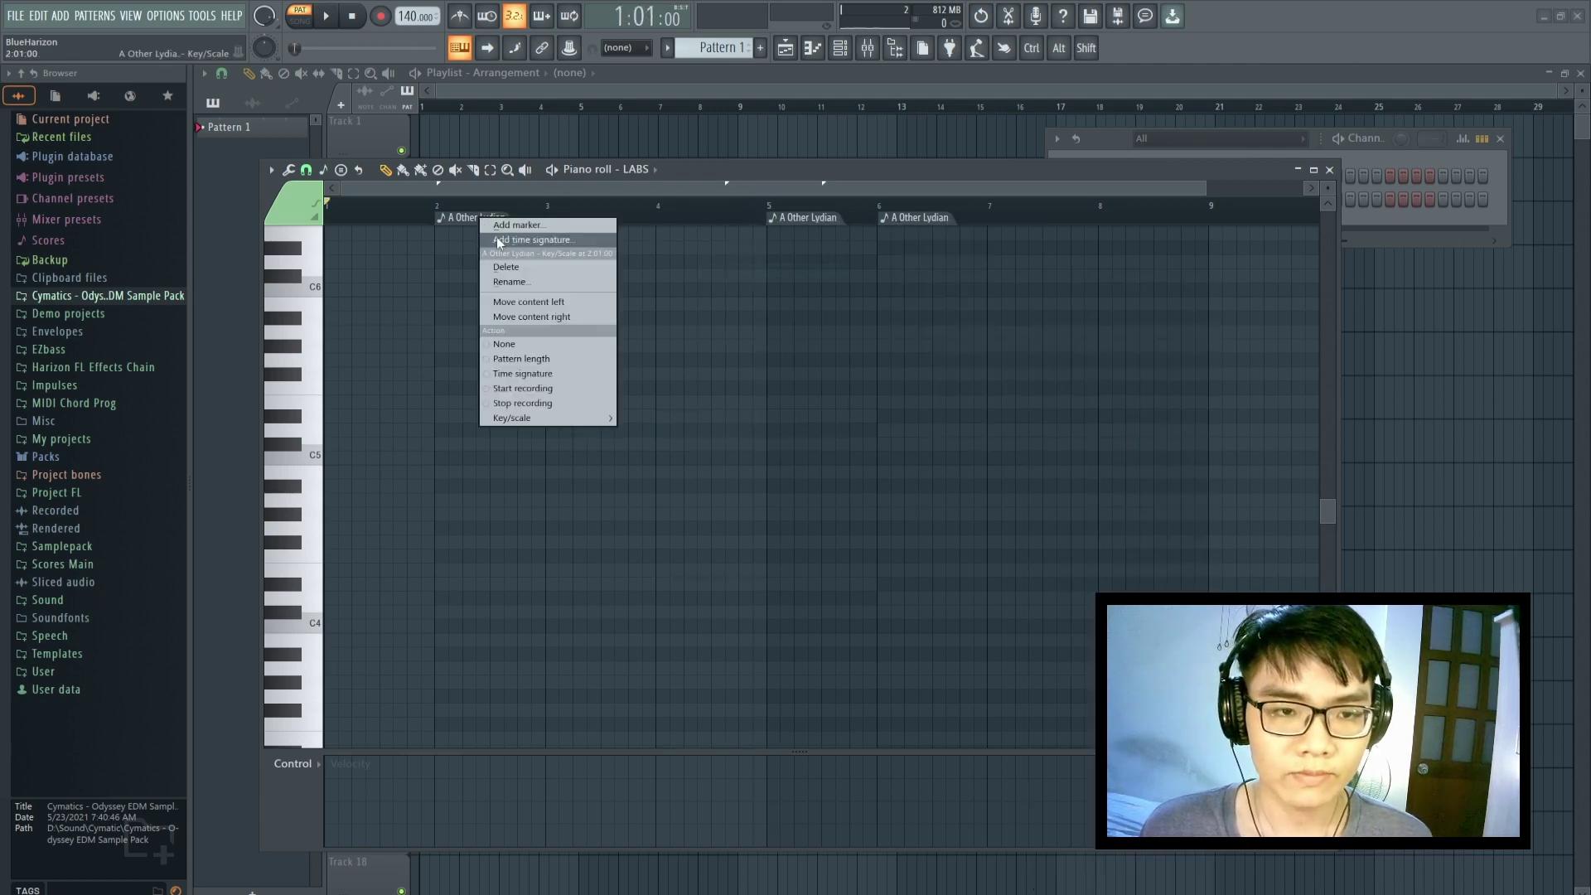
{"action": "left_click", "coordinate": [519, 266]}
Move the bar 5 marker to bar 3 and the bar 6 marker to bar 4, and reselect Other Lydian for the bar 4 marker
{"action": "left_click_drag", "start_coordinate": [770, 233], "coordinate": [548, 234]}
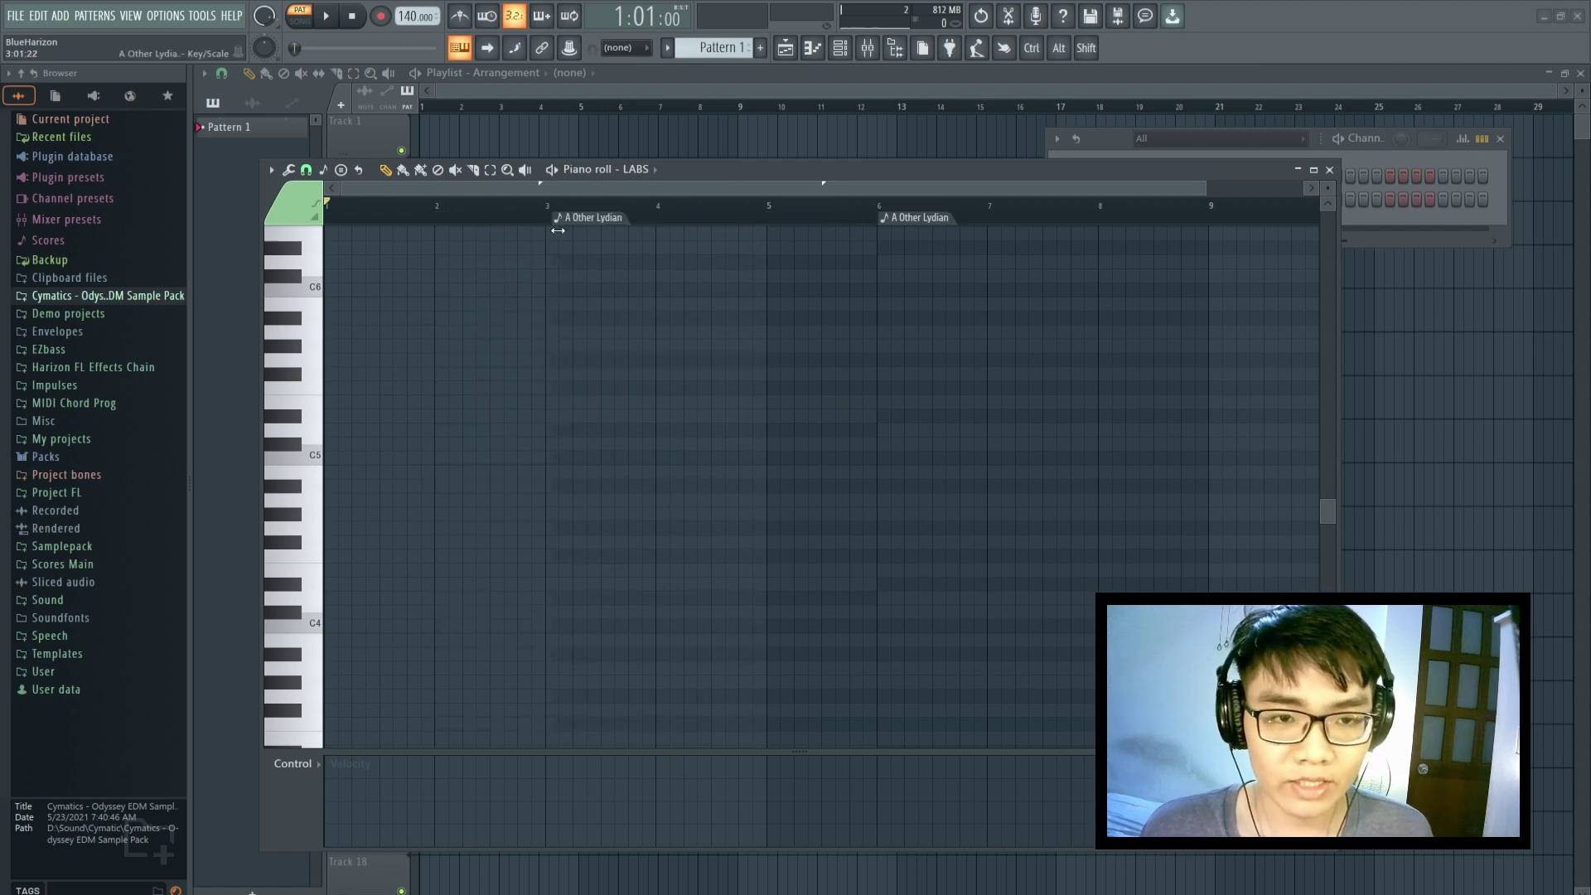
{"action": "left_click_drag", "start_coordinate": [880, 234], "coordinate": [658, 232]}
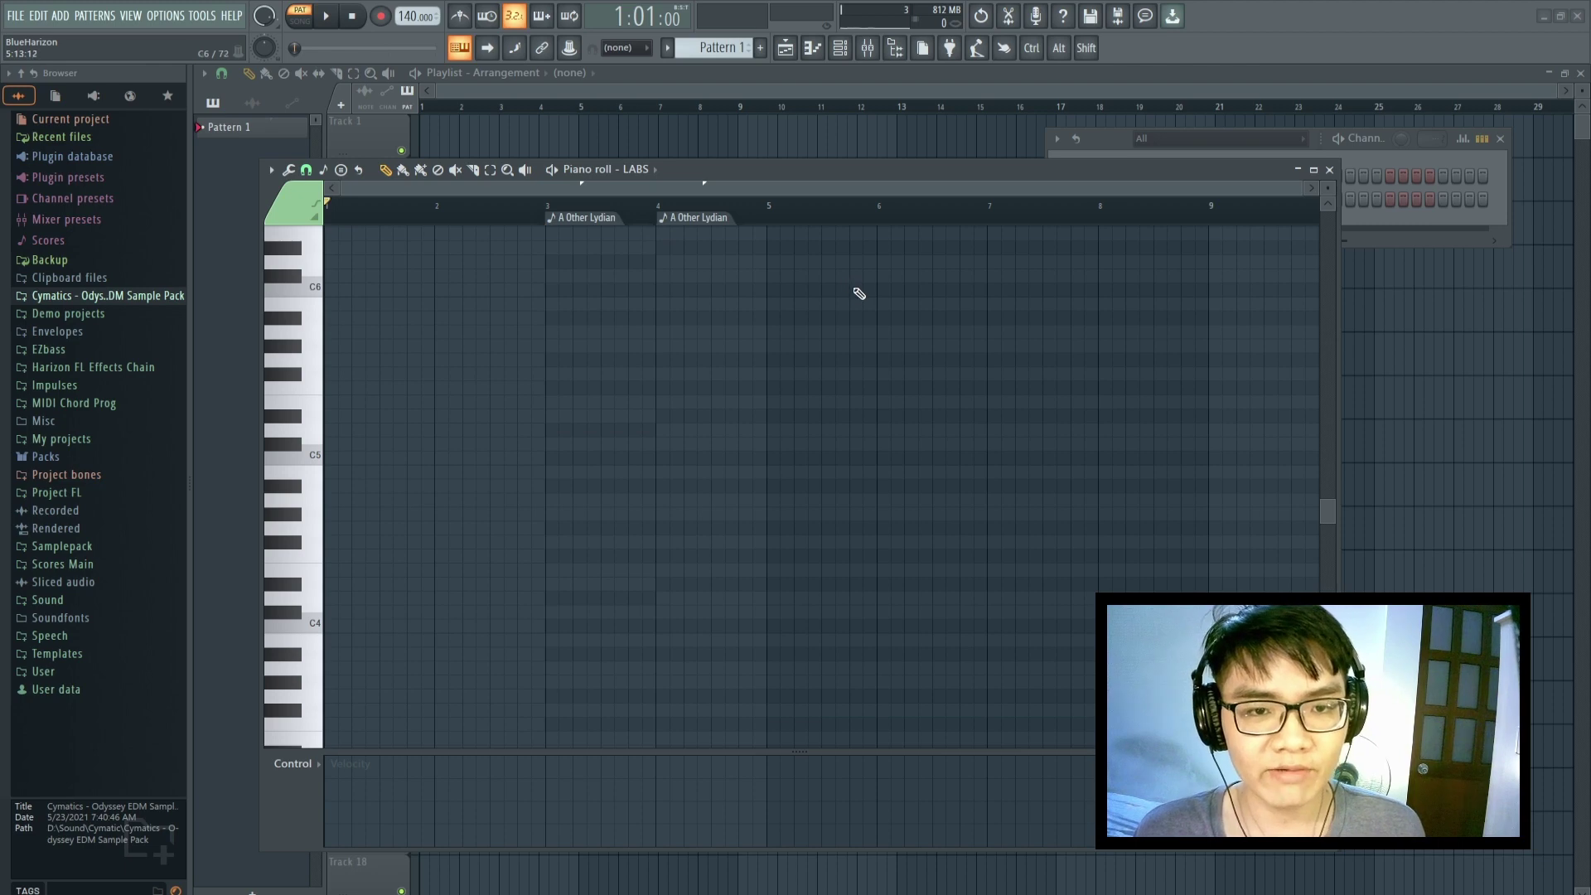
{"action": "right_click", "coordinate": [707, 218]}
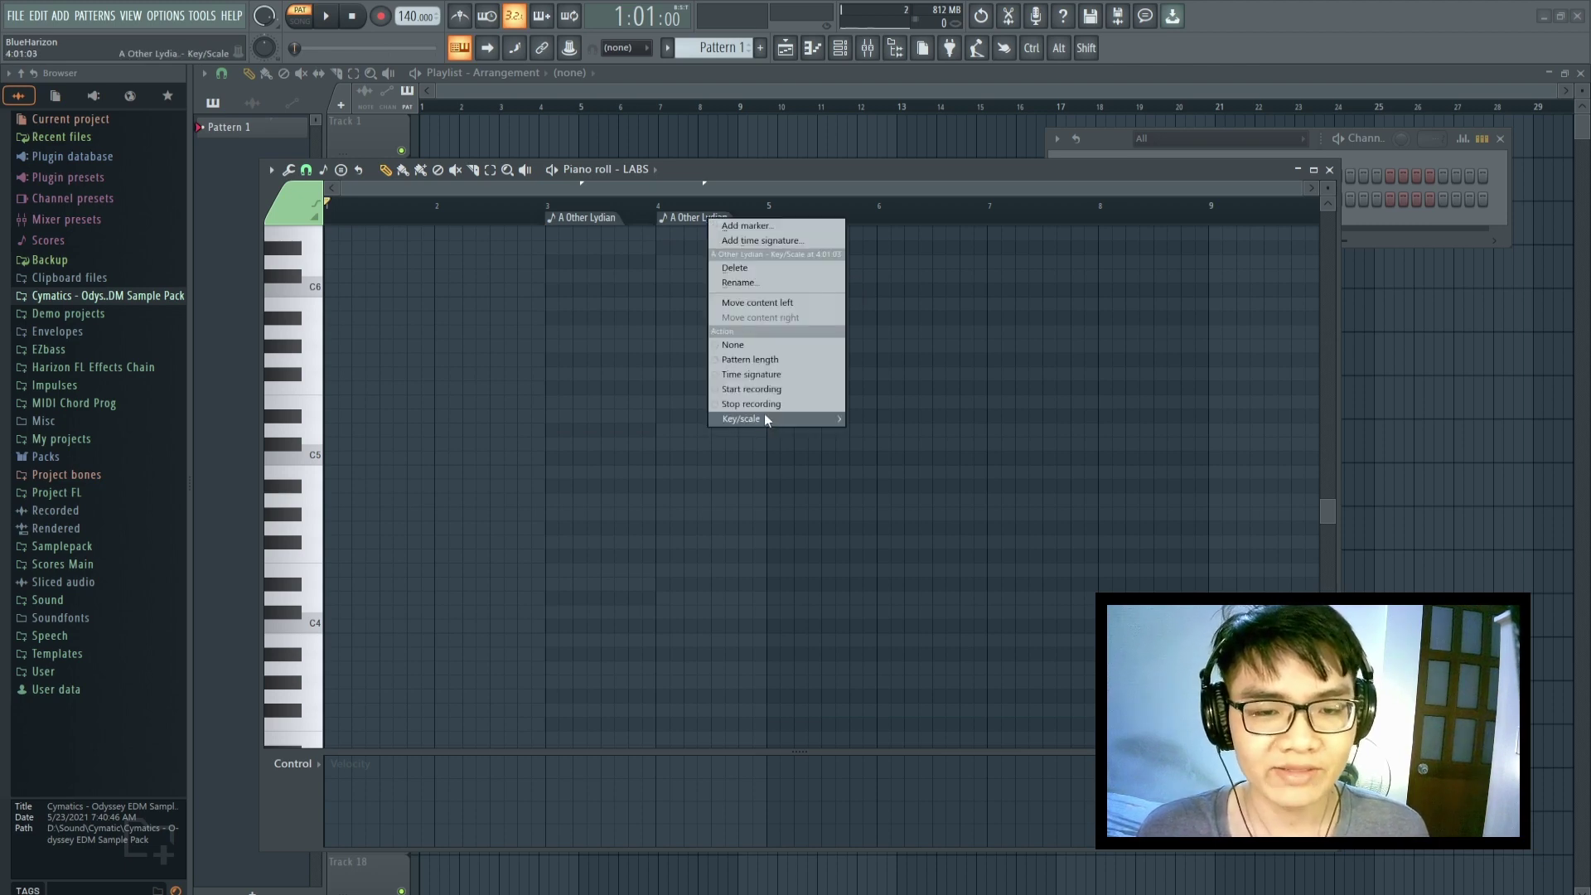
{"action": "mouse_move", "coordinate": [764, 416]}
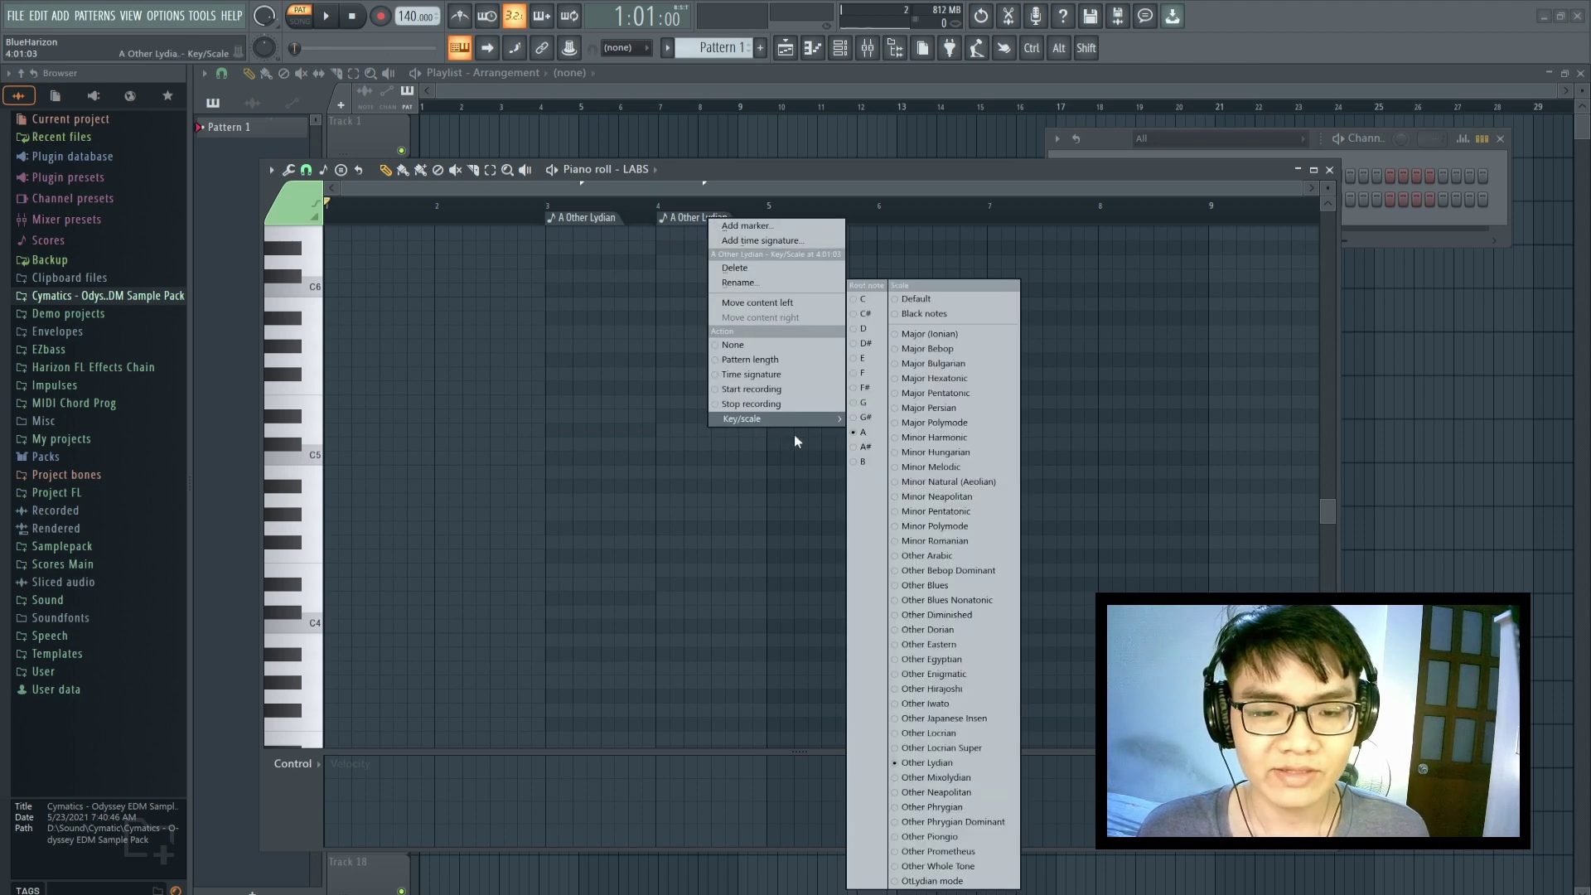
{"action": "left_click", "coordinate": [956, 761]}
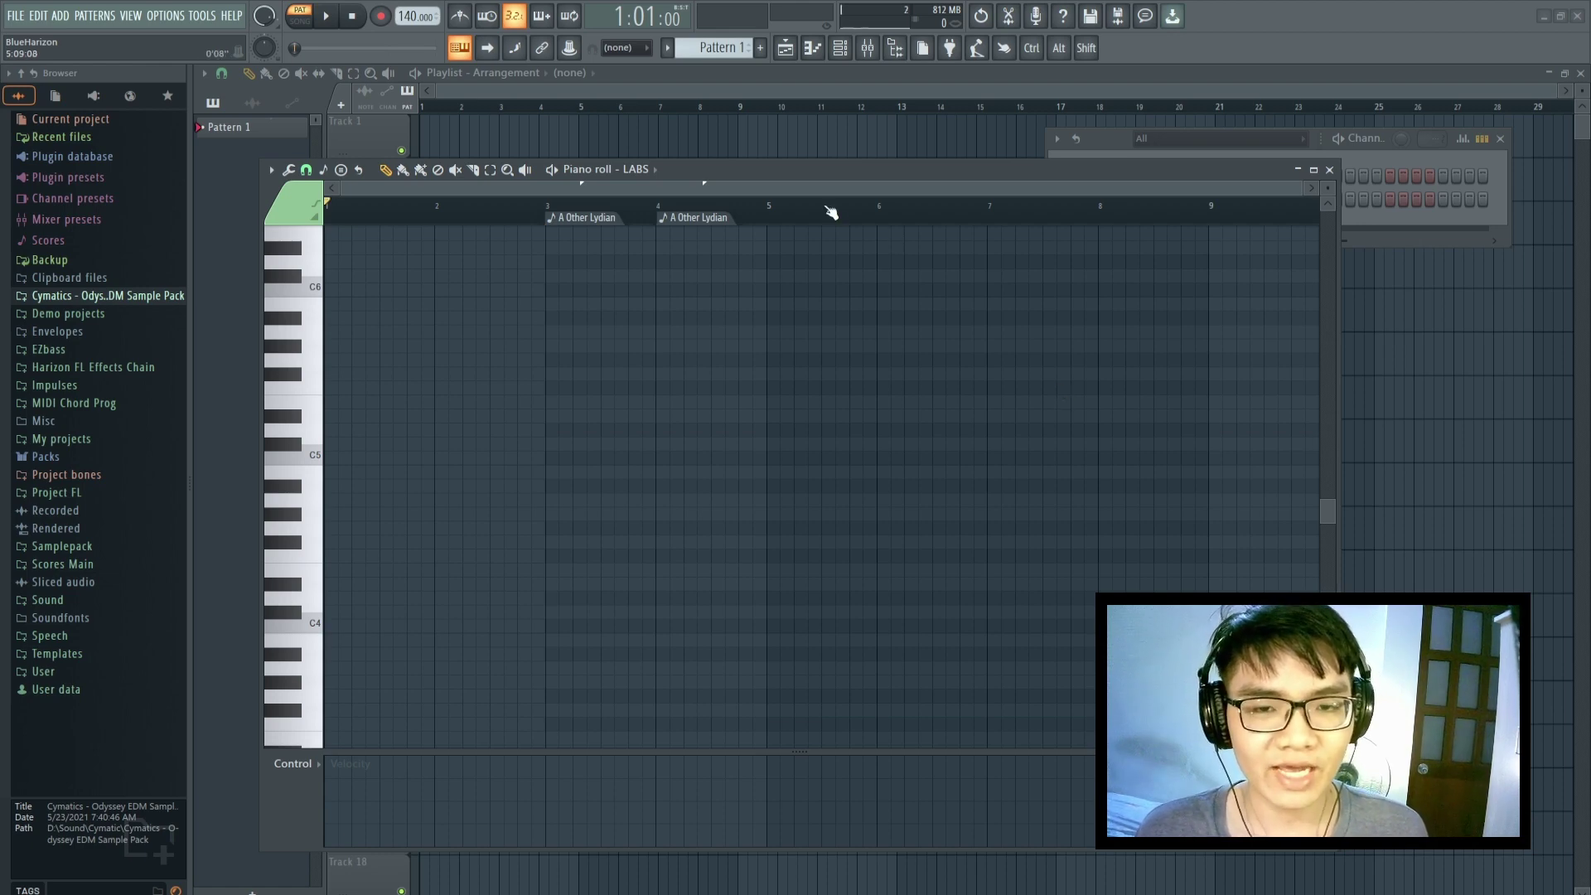
{"action": "scroll", "coordinate": [833, 213], "scroll_direction": "up", "scroll_amount": 2}
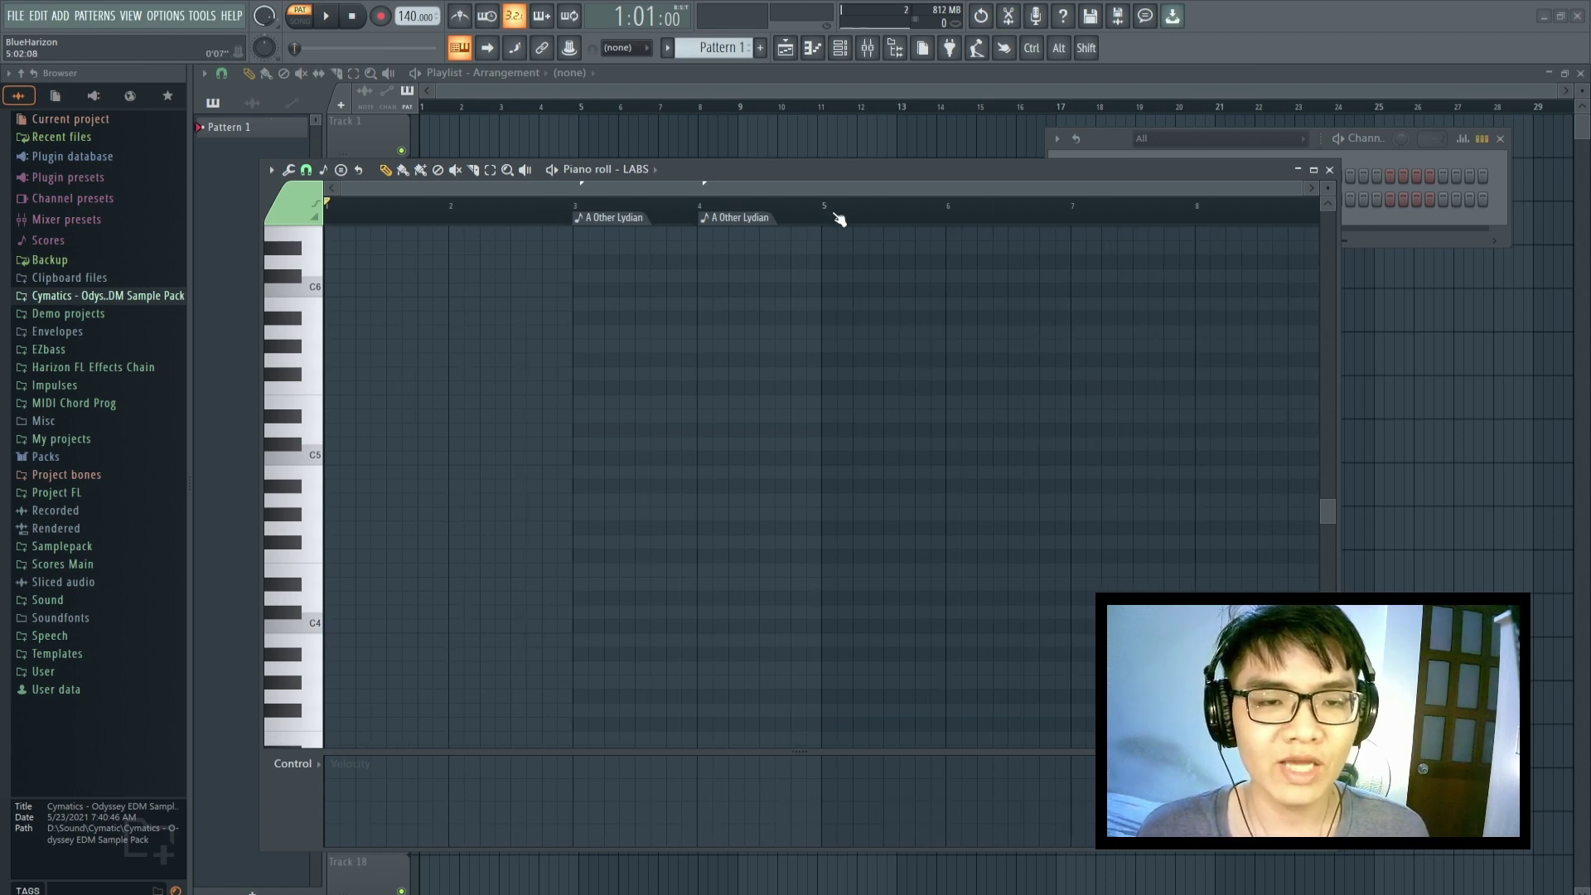